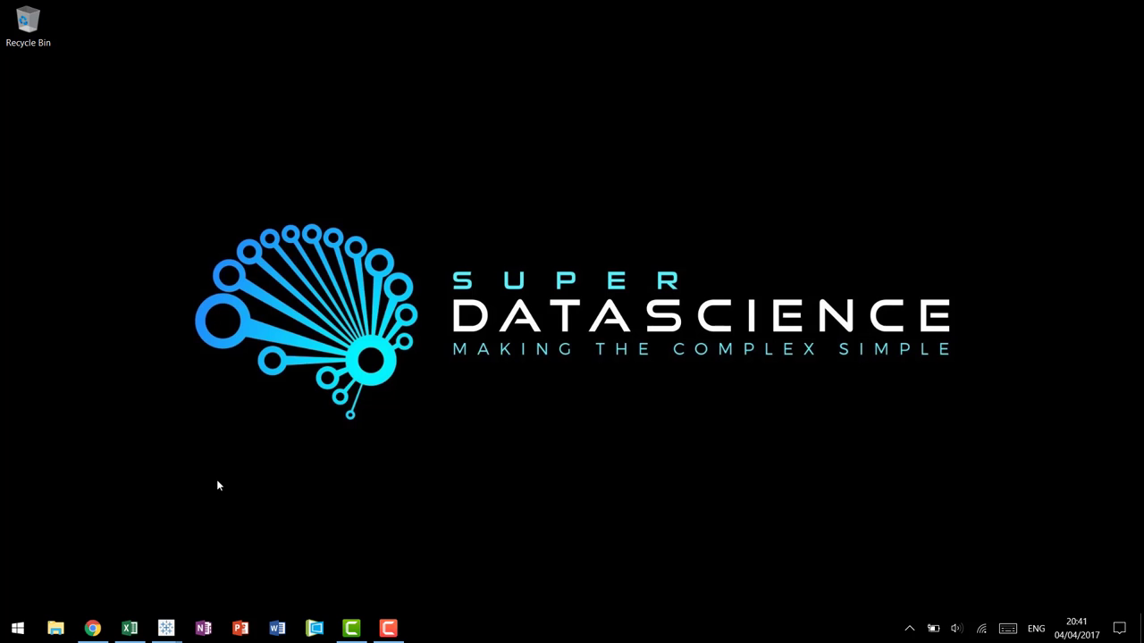
# - Look over the Sales Data and Sunburst Data sheets in the Excel workbook, then minimise it
pyautogui.click(129, 628)
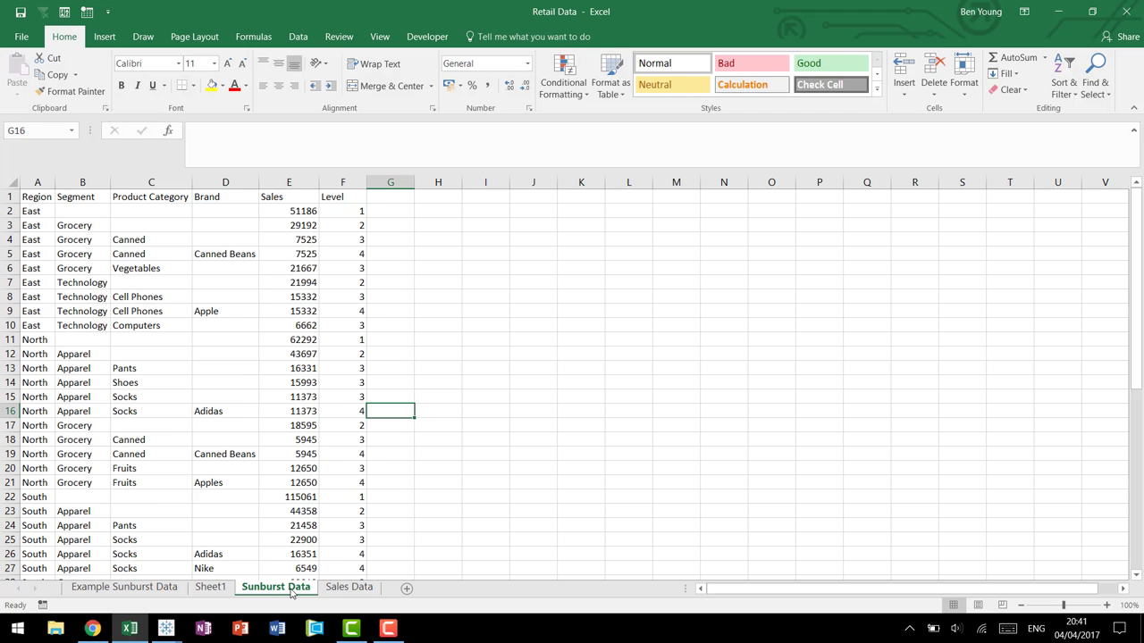
pyautogui.click(349, 587)
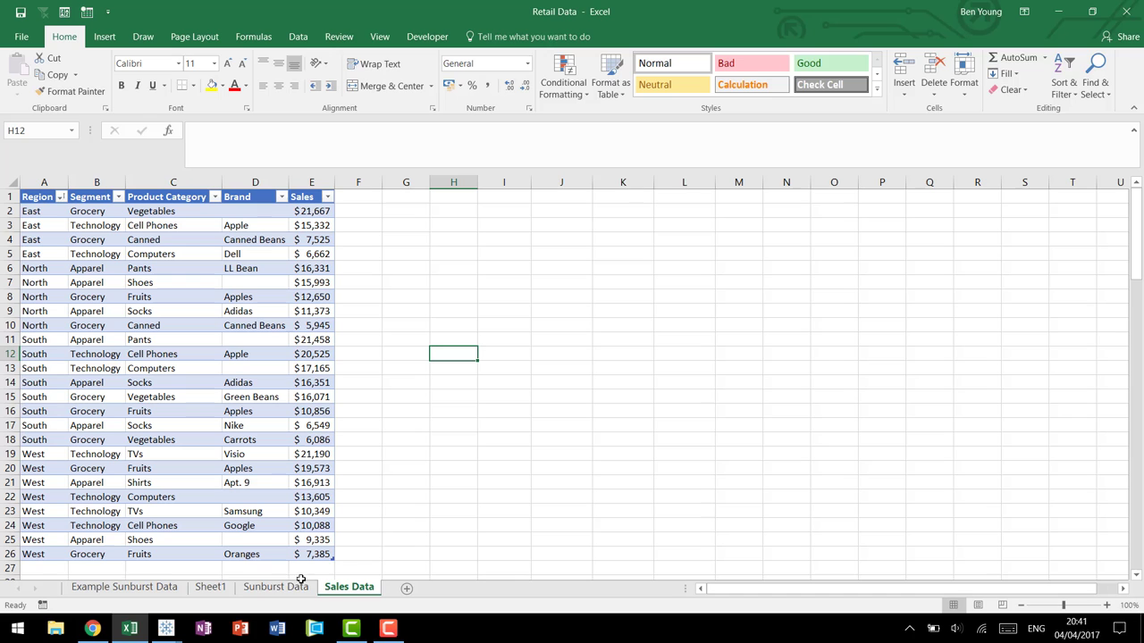
pyautogui.click(286, 590)
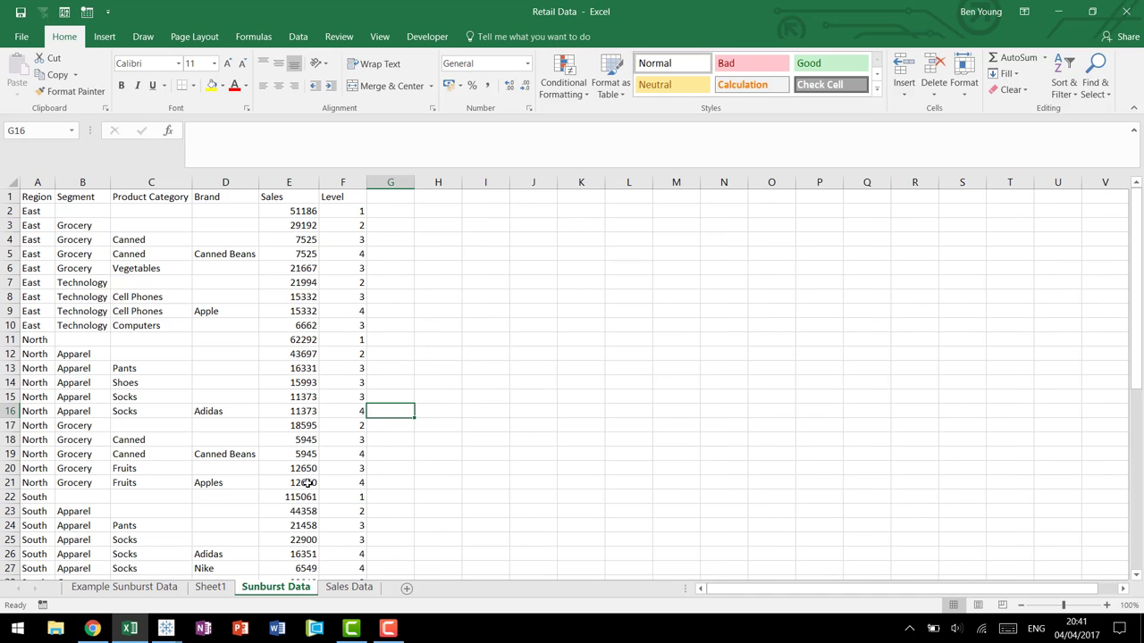
pyautogui.moveTo(76, 199); pyautogui.dragTo(149, 270)
pyautogui.click(393, 313)
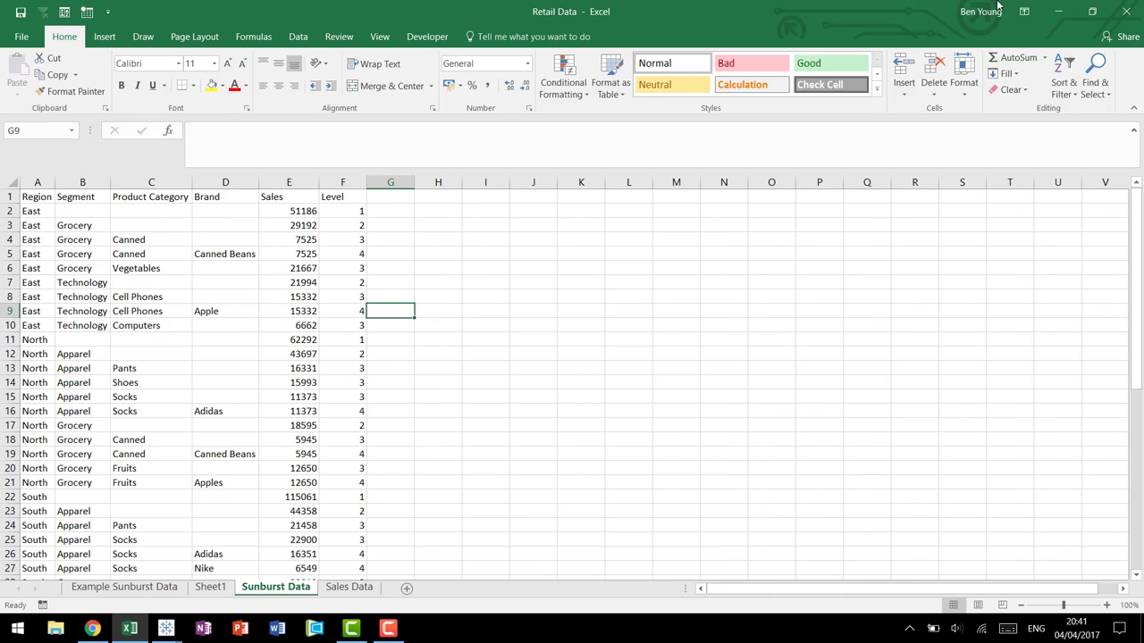
pyautogui.click(1058, 11)
# - In Book1, drag ToPad into Measures to make it a measure
pyautogui.moveTo(166, 629)
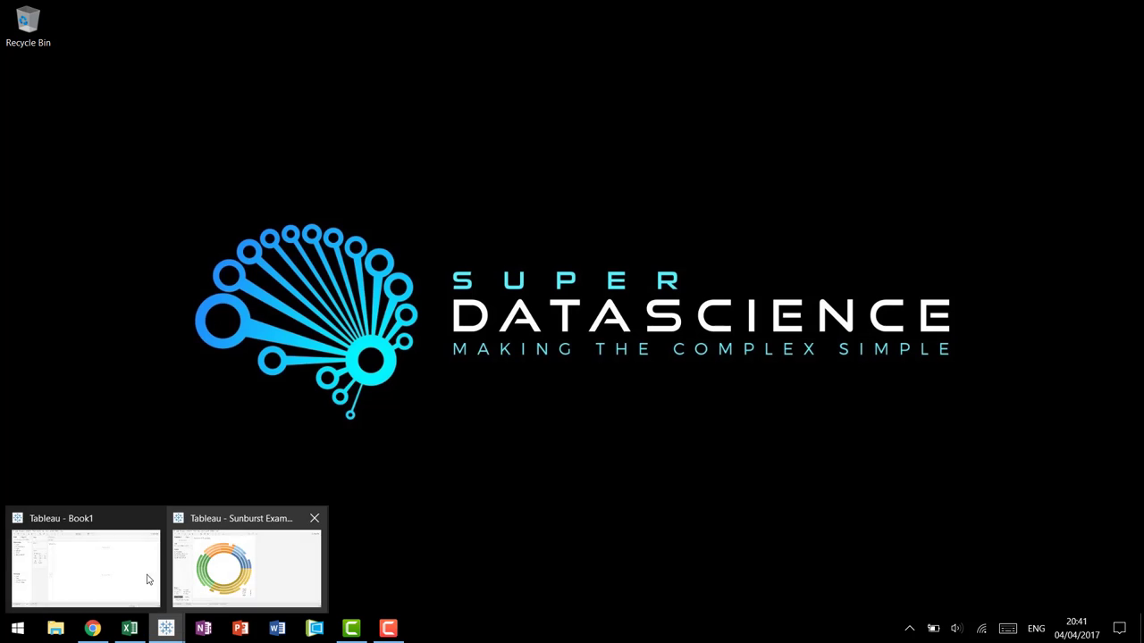
pyautogui.click(149, 580)
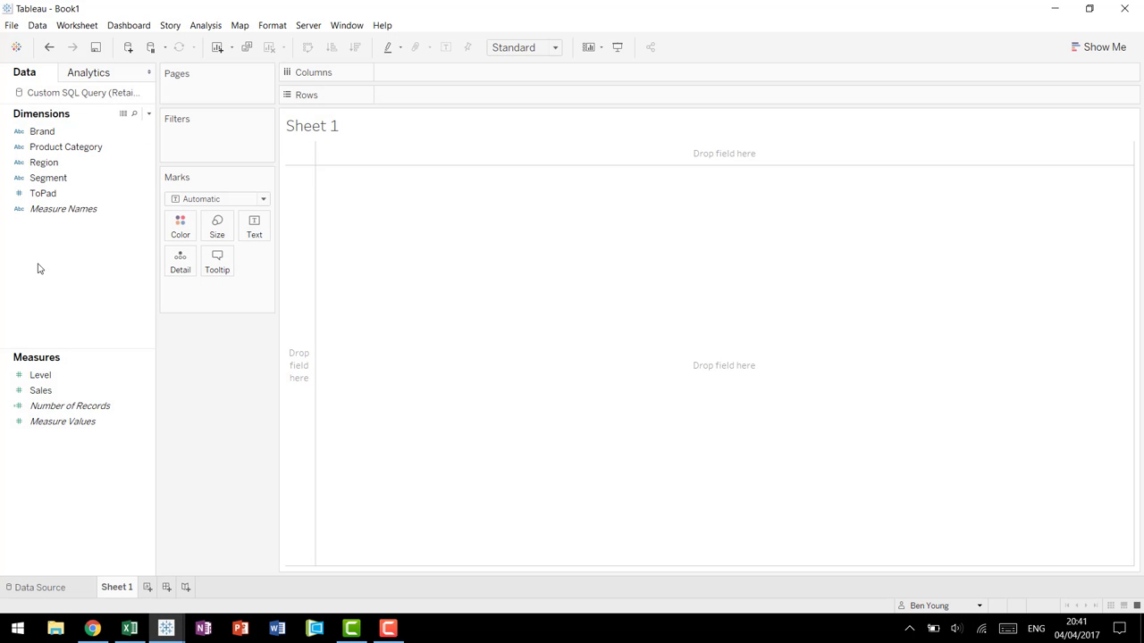
pyautogui.moveTo(63, 195); pyautogui.dragTo(80, 352)
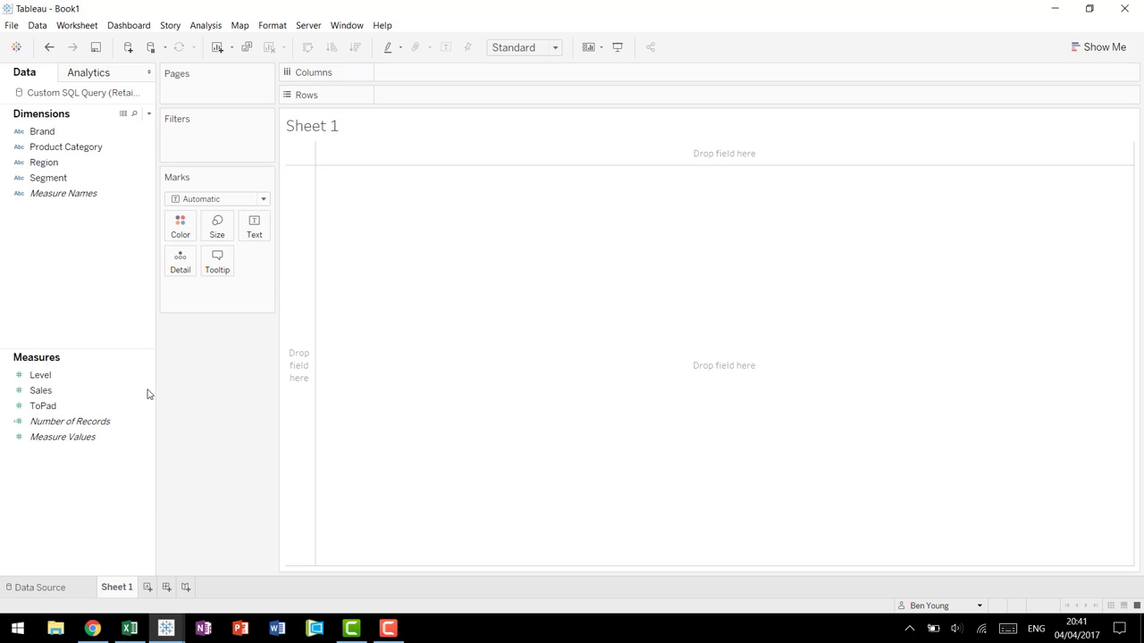
# - Glance at the Sunburst Example workbook, then return to Book1
pyautogui.moveTo(167, 628)
pyautogui.click(247, 577)
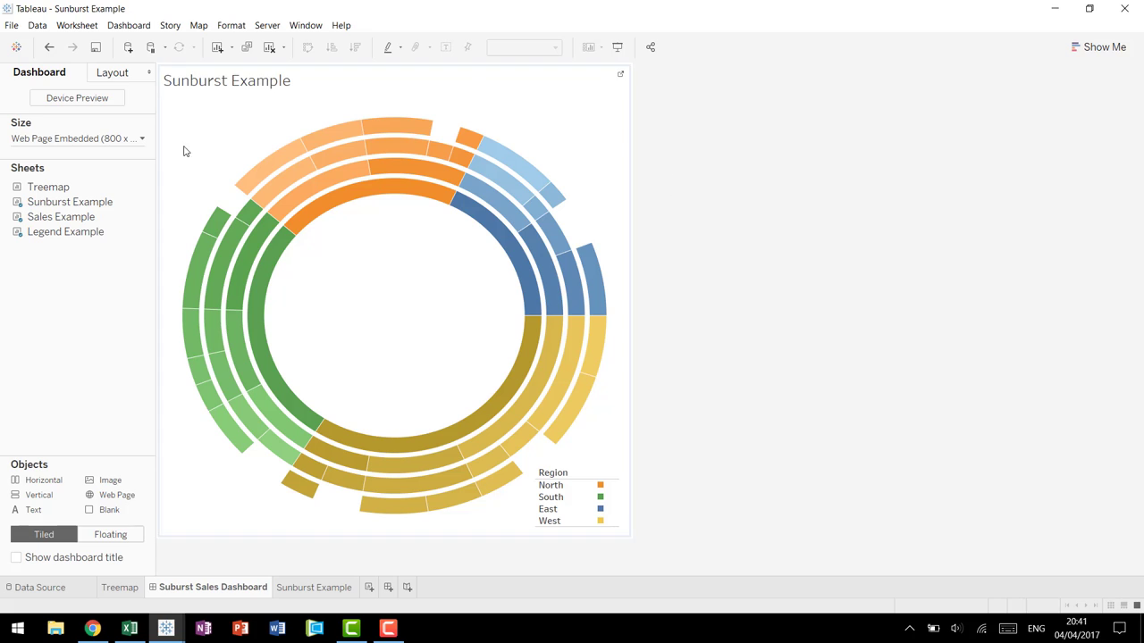
pyautogui.moveTo(166, 628)
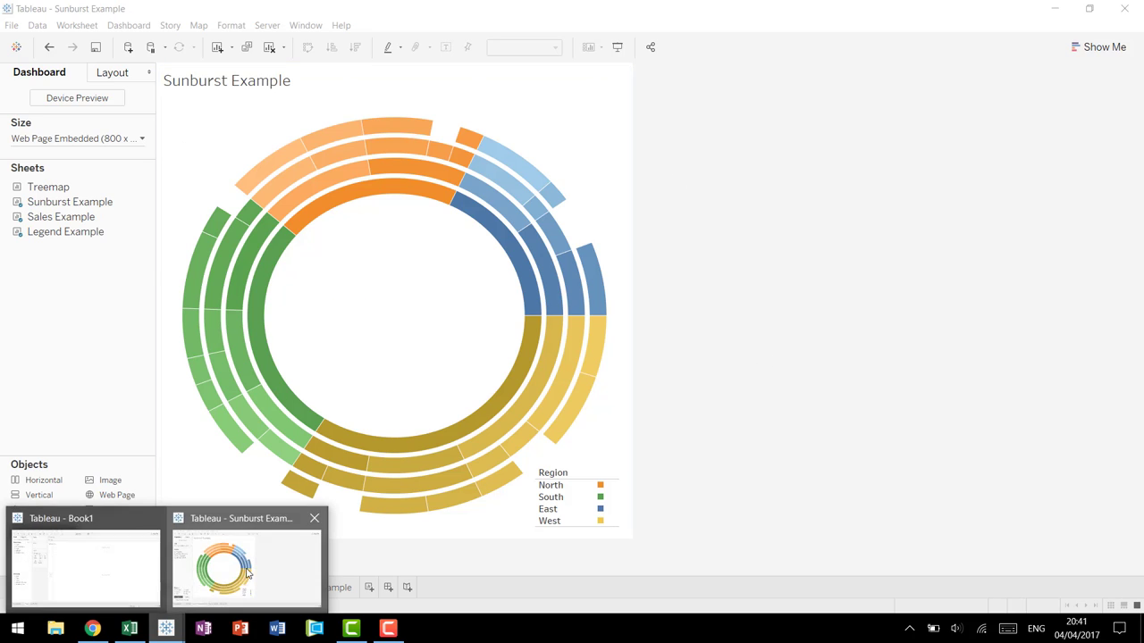
pyautogui.click(89, 572)
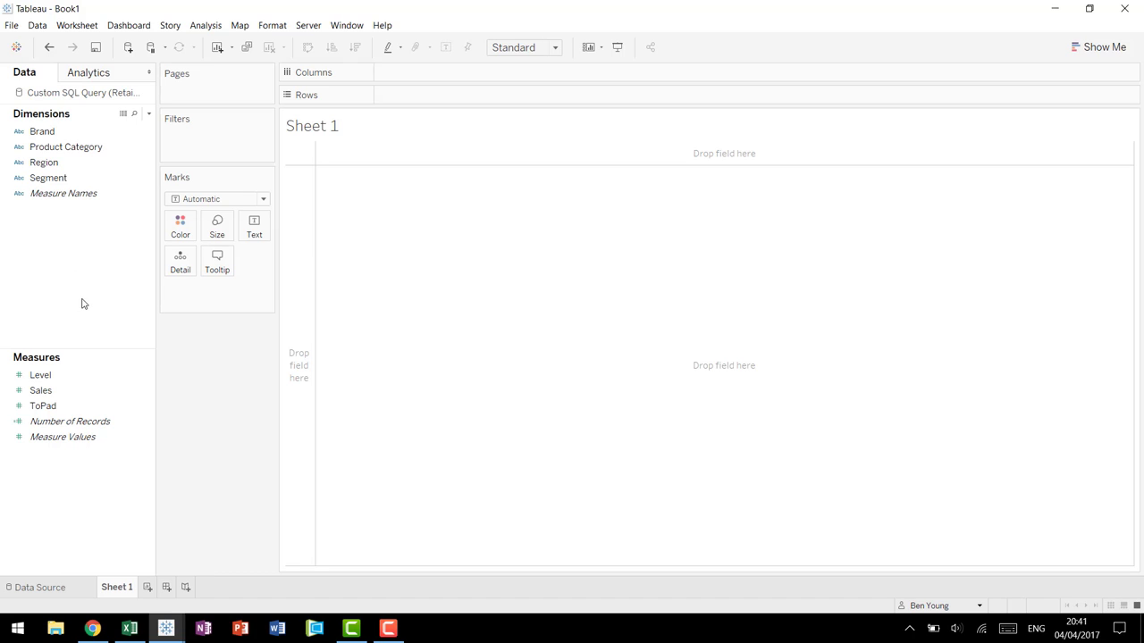
# - Create bins from ToPad as a new field named Padded with bin size 1
pyautogui.rightClick(86, 410)
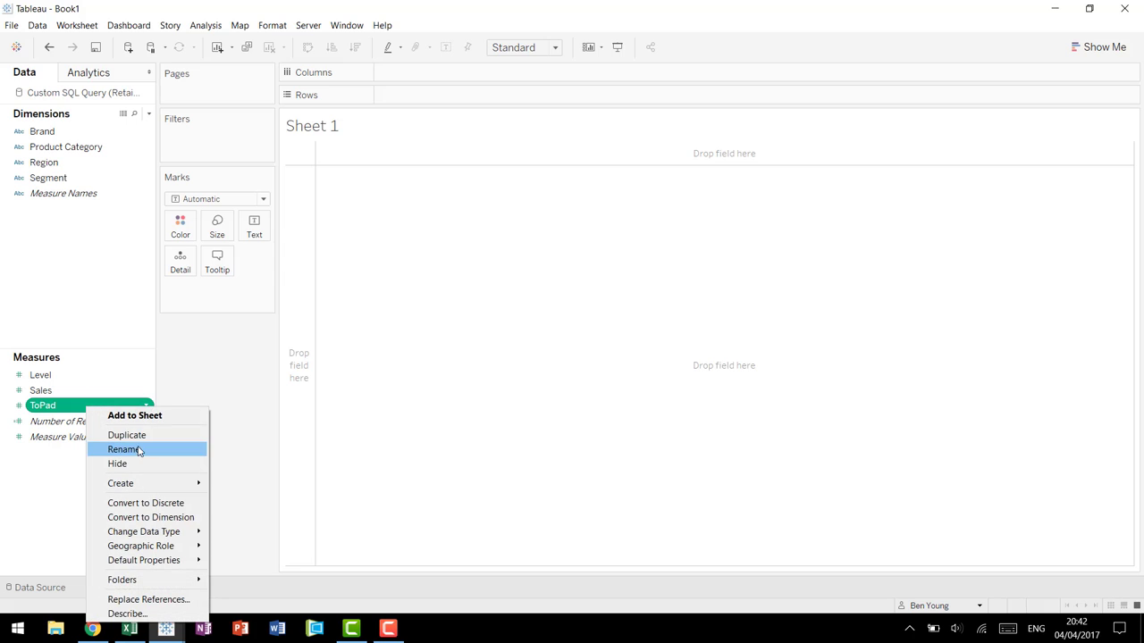
pyautogui.moveTo(146, 485)
pyautogui.click(243, 515)
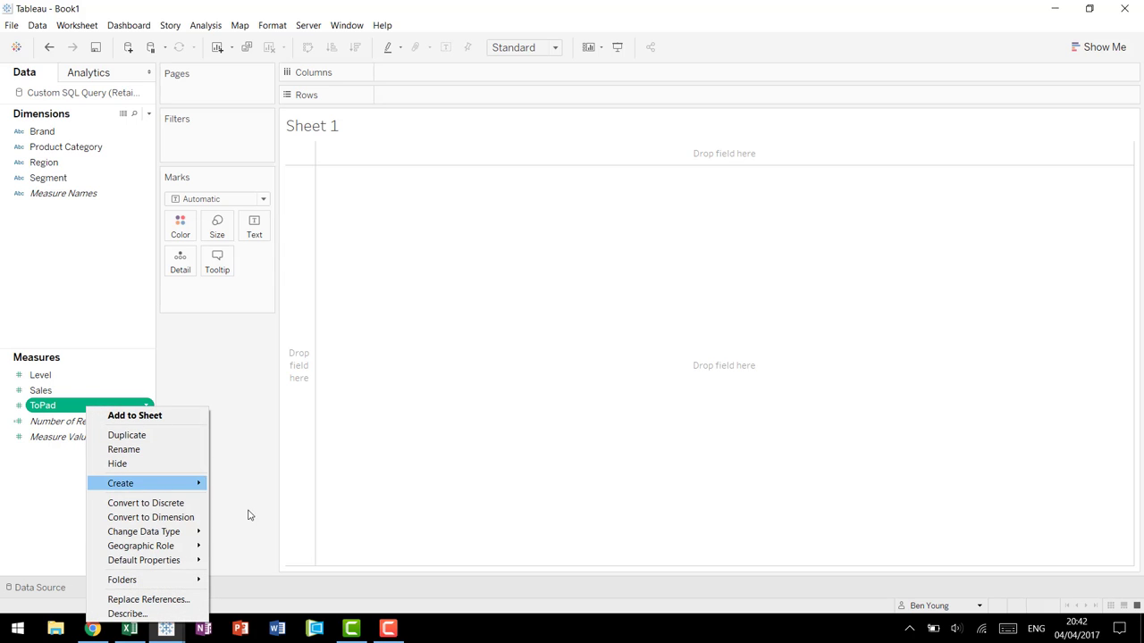
pyautogui.write('Padd')
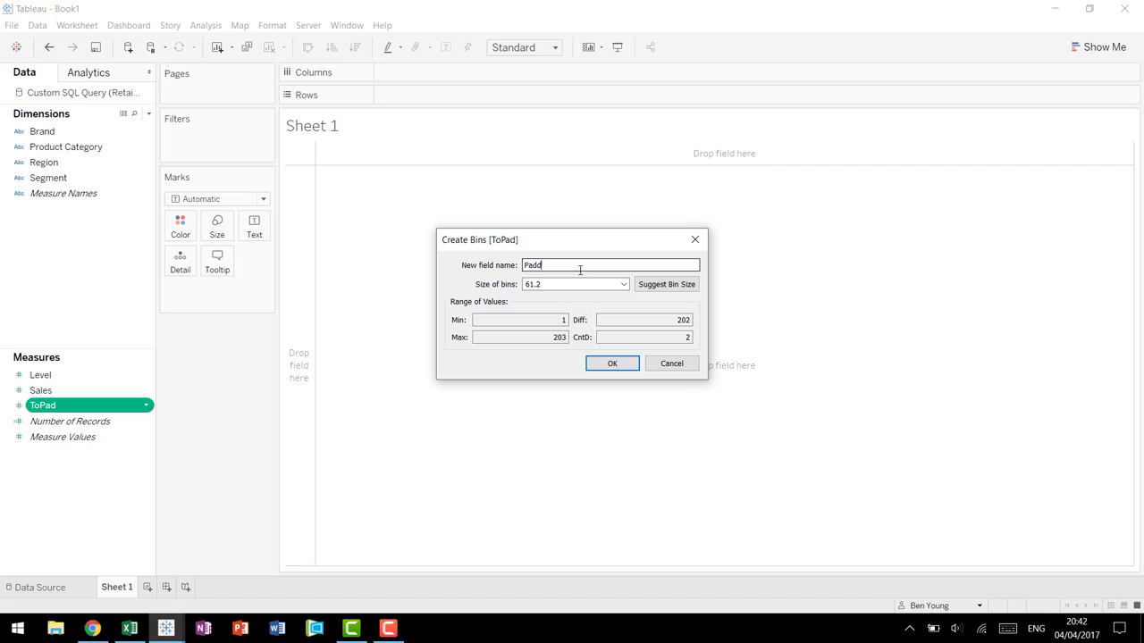
pyautogui.write('ed')
pyautogui.press('Tab')
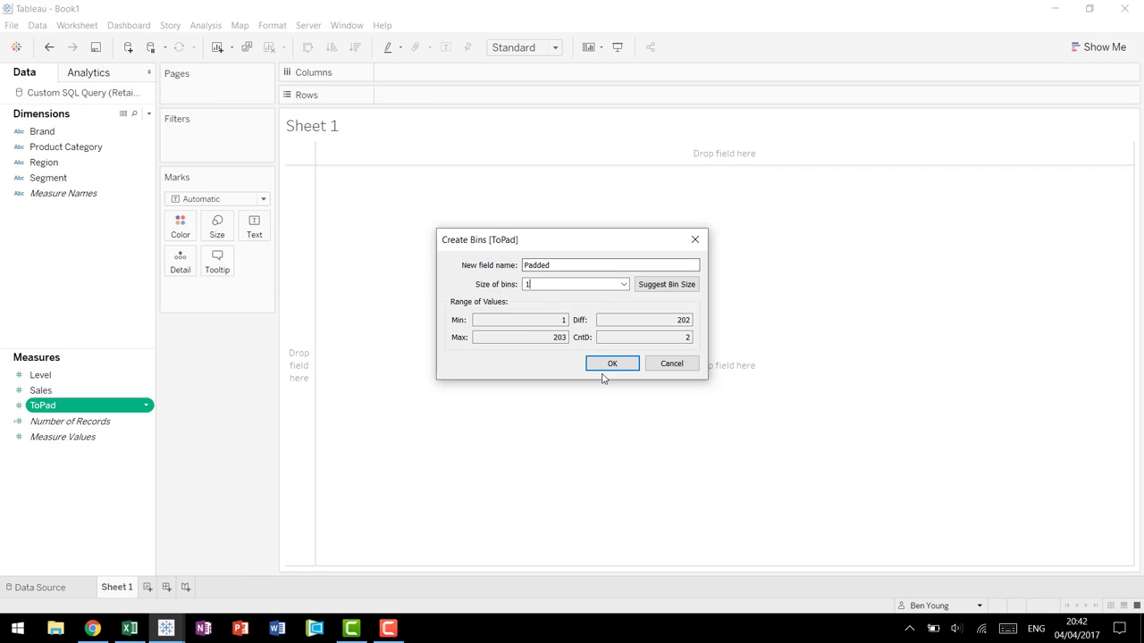
pyautogui.click(608, 369)
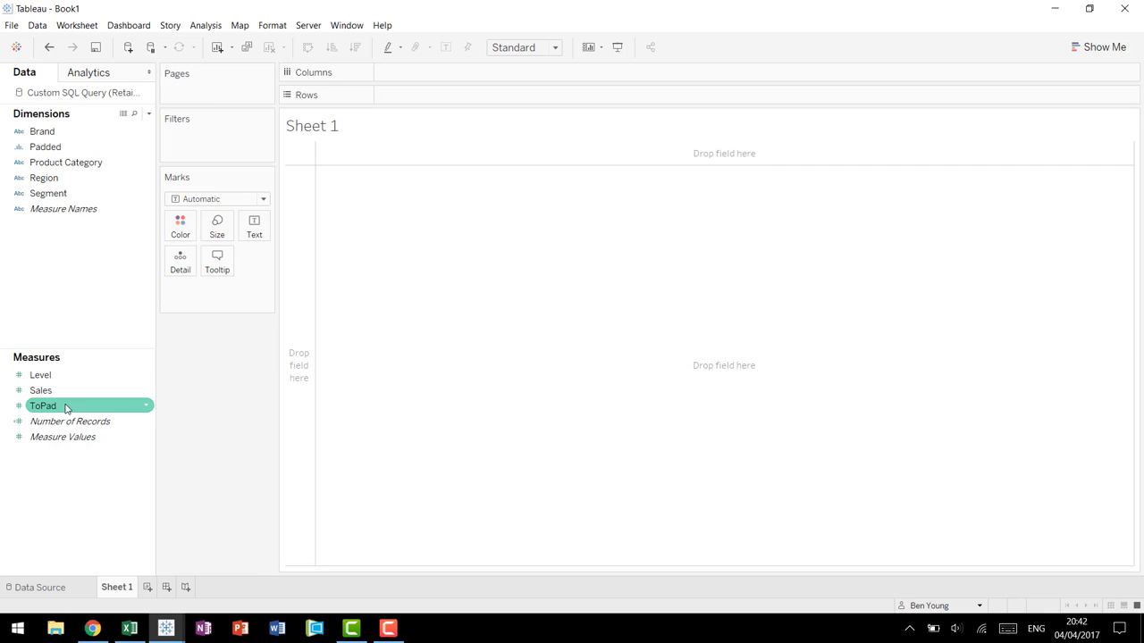
# - Make ToPad a dimension again, with ToPad on Columns and Number of Records on Rows
pyautogui.moveTo(65, 408); pyautogui.dragTo(81, 269)
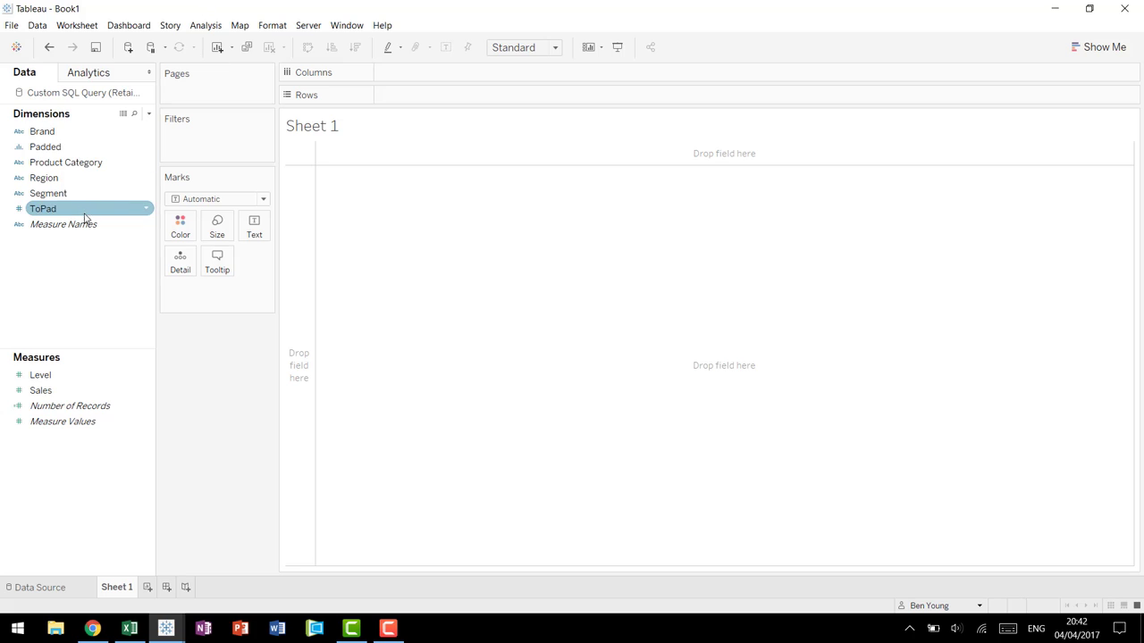
pyautogui.moveTo(72, 208); pyautogui.dragTo(411, 69)
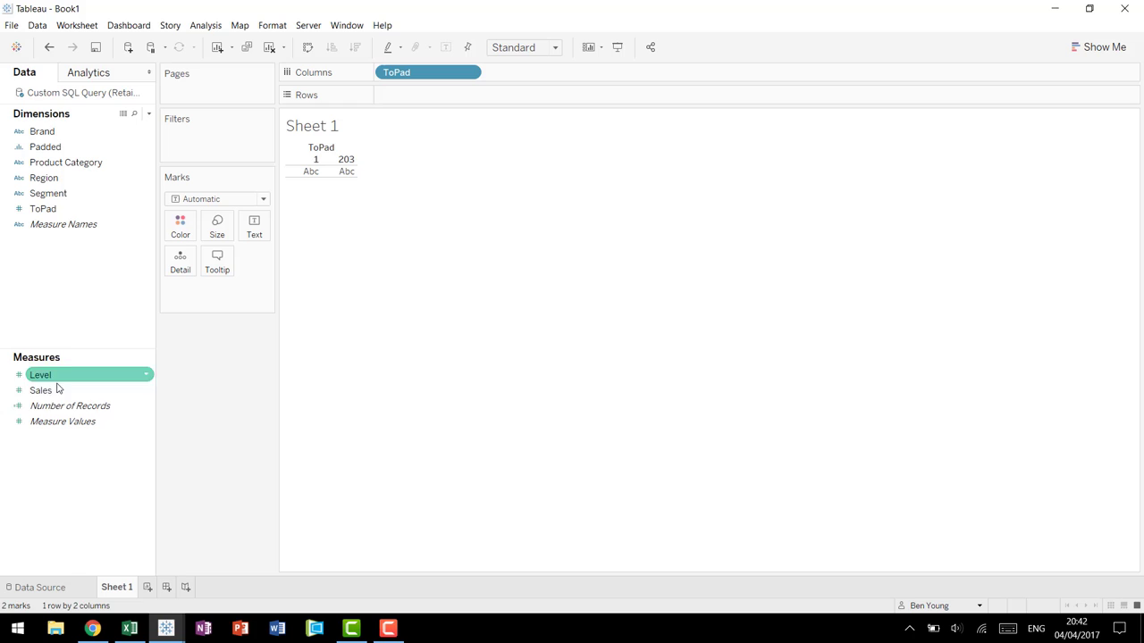
pyautogui.moveTo(69, 406); pyautogui.dragTo(401, 104)
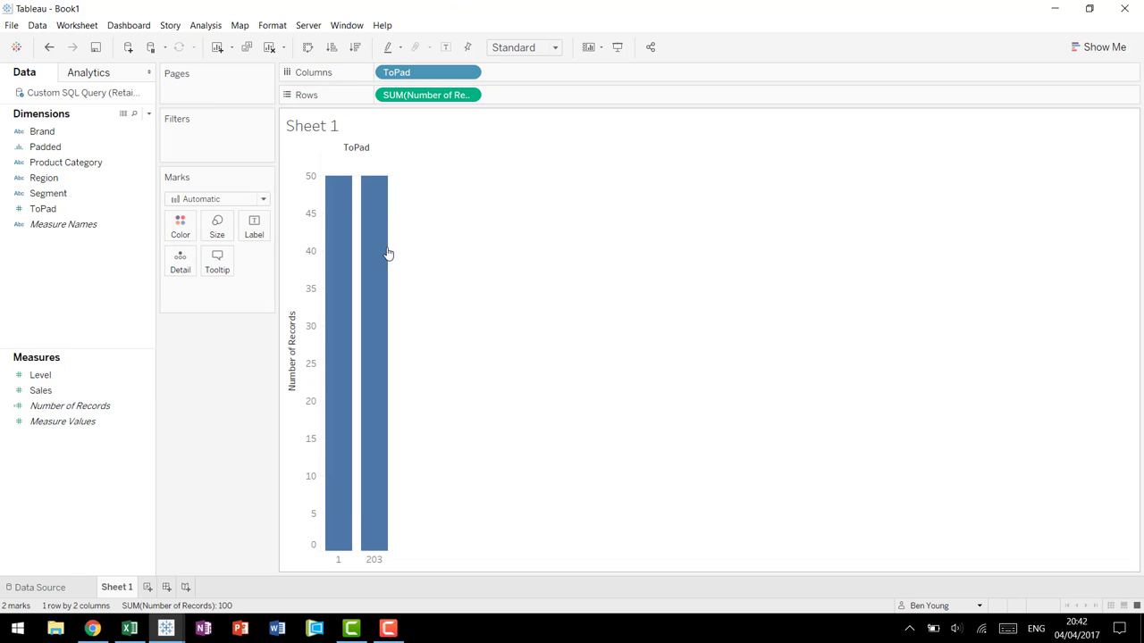
pyautogui.moveTo(337, 332)
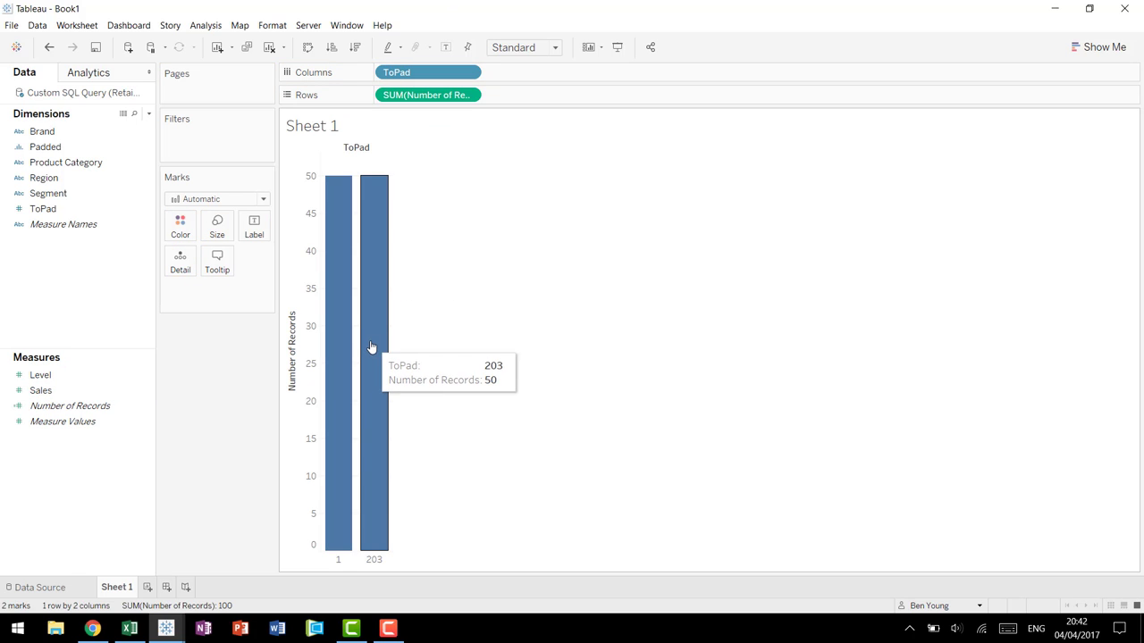
# - Replace ToPad with Padded and move Padded onto the Detail card, leaving rows and columns empty
pyautogui.click(83, 165)
pyautogui.moveTo(72, 146); pyautogui.dragTo(429, 73)
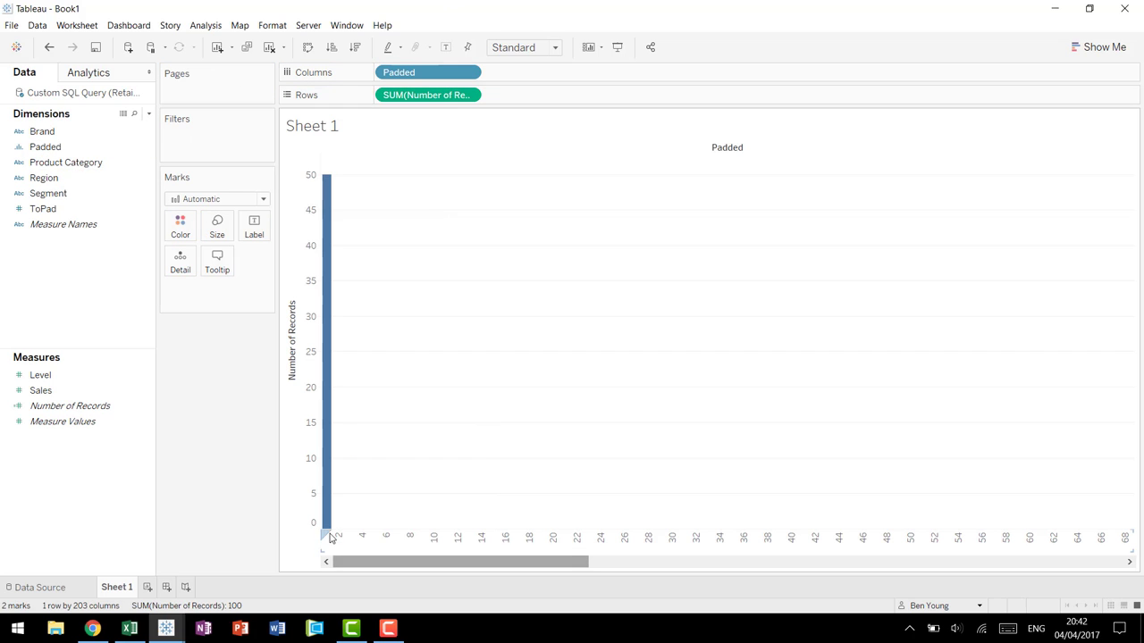
pyautogui.moveTo(360, 562); pyautogui.dragTo(1042, 532)
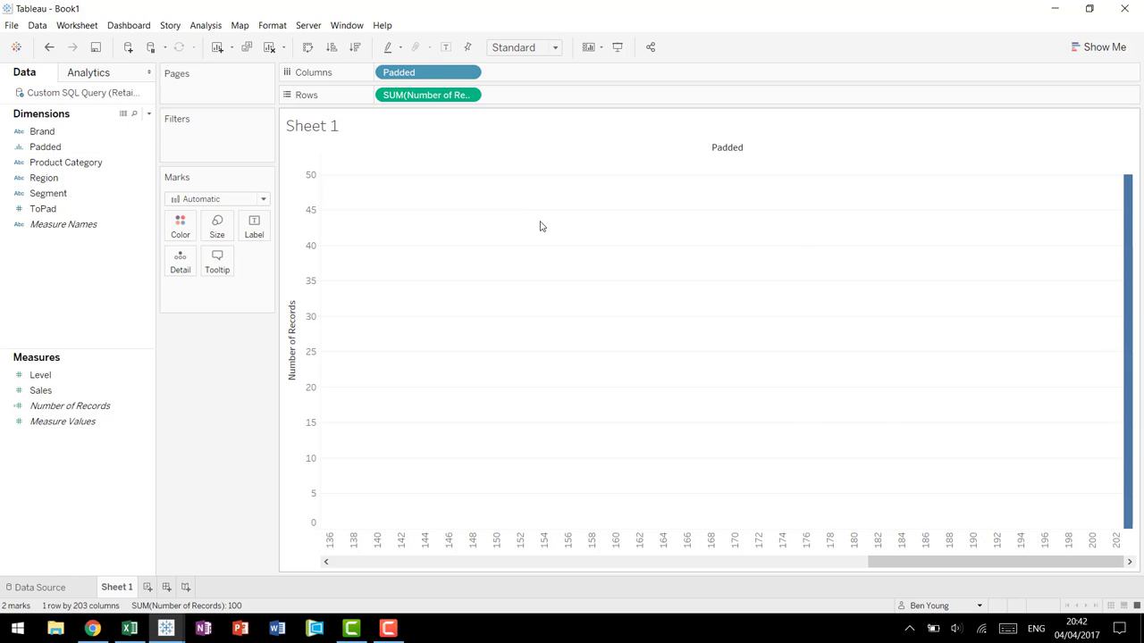
pyautogui.moveTo(997, 561); pyautogui.dragTo(465, 561)
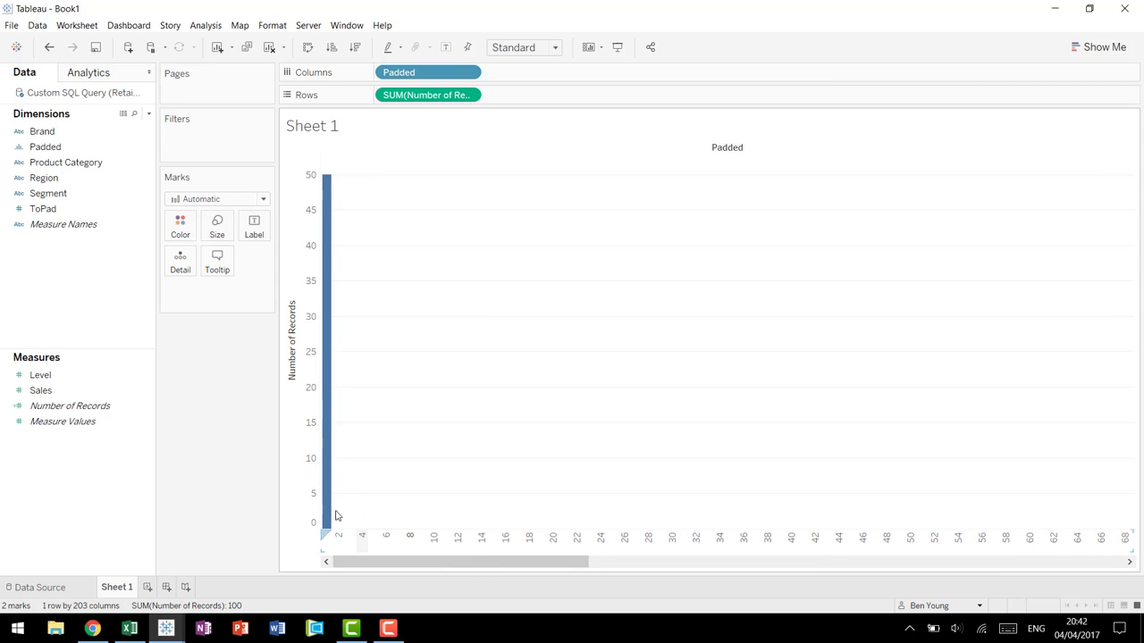
pyautogui.moveTo(372, 563); pyautogui.dragTo(473, 563)
pyautogui.moveTo(641, 557); pyautogui.dragTo(1093, 527)
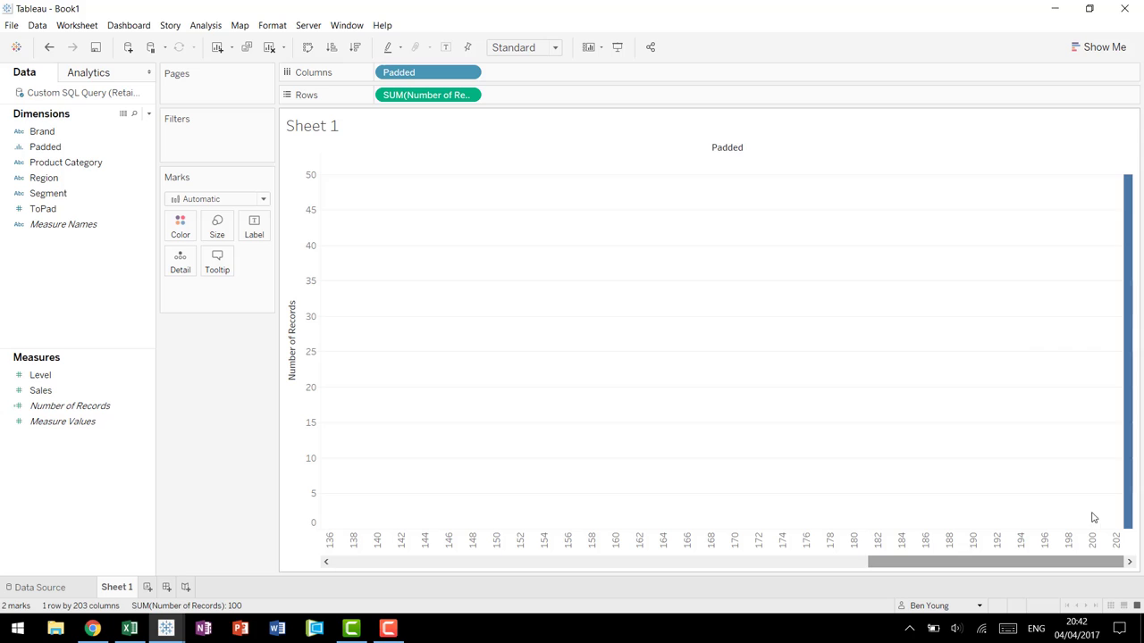
pyautogui.moveTo(914, 557); pyautogui.dragTo(420, 561)
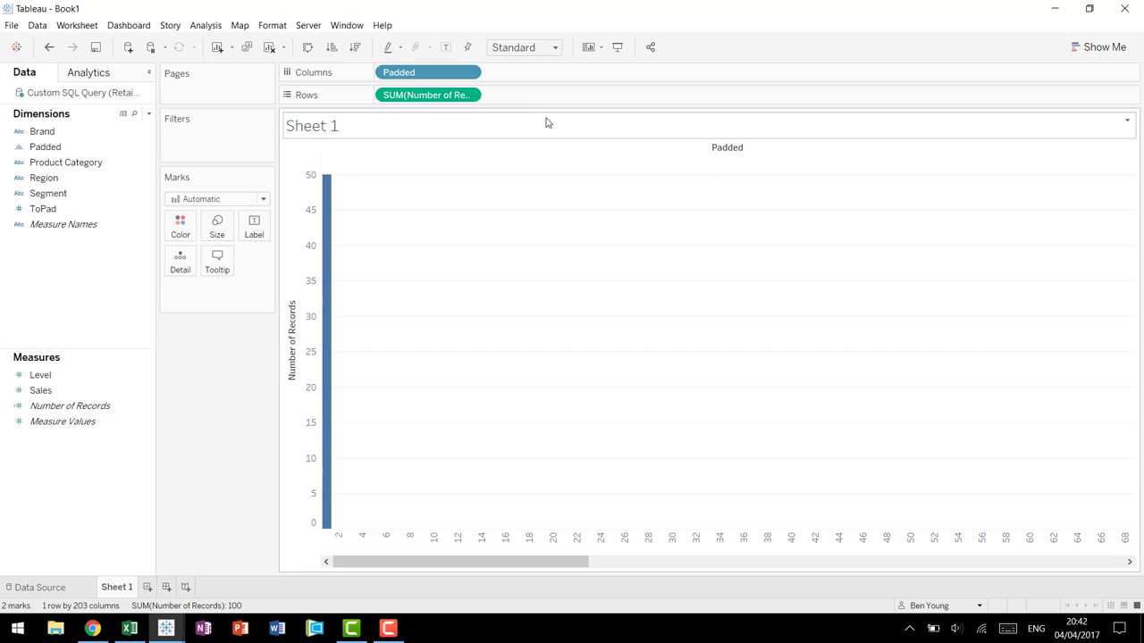
pyautogui.moveTo(434, 80); pyautogui.dragTo(111, 278)
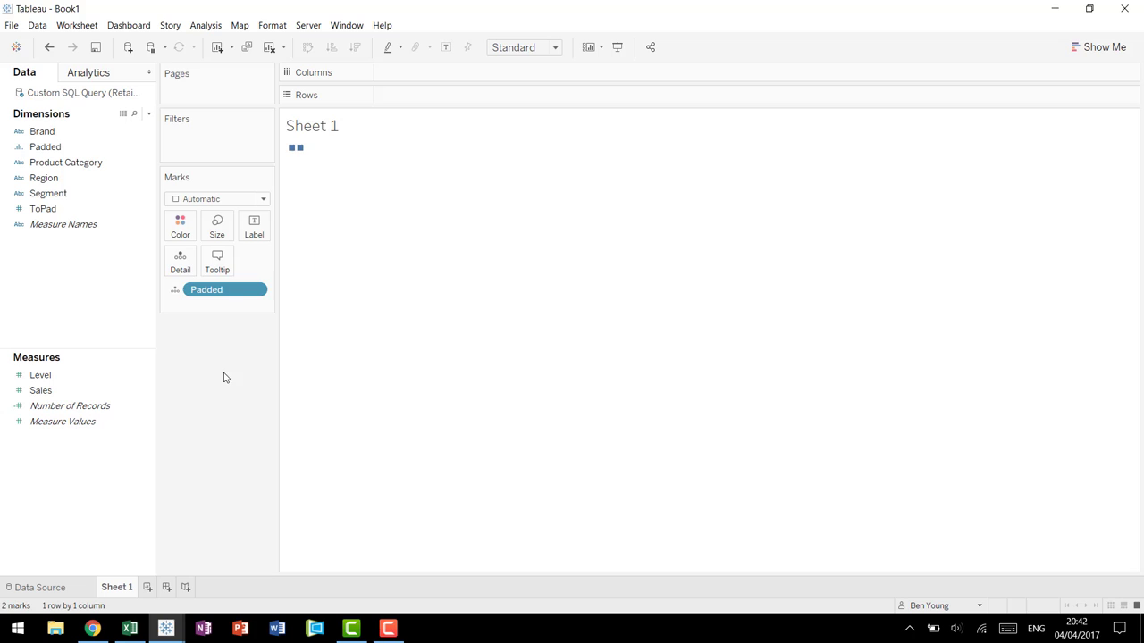
# - Create a calculated field named Index with the formula INDEX()
pyautogui.hotkey('alt', 'a')
pyautogui.write('c')
pyautogui.write('Index')
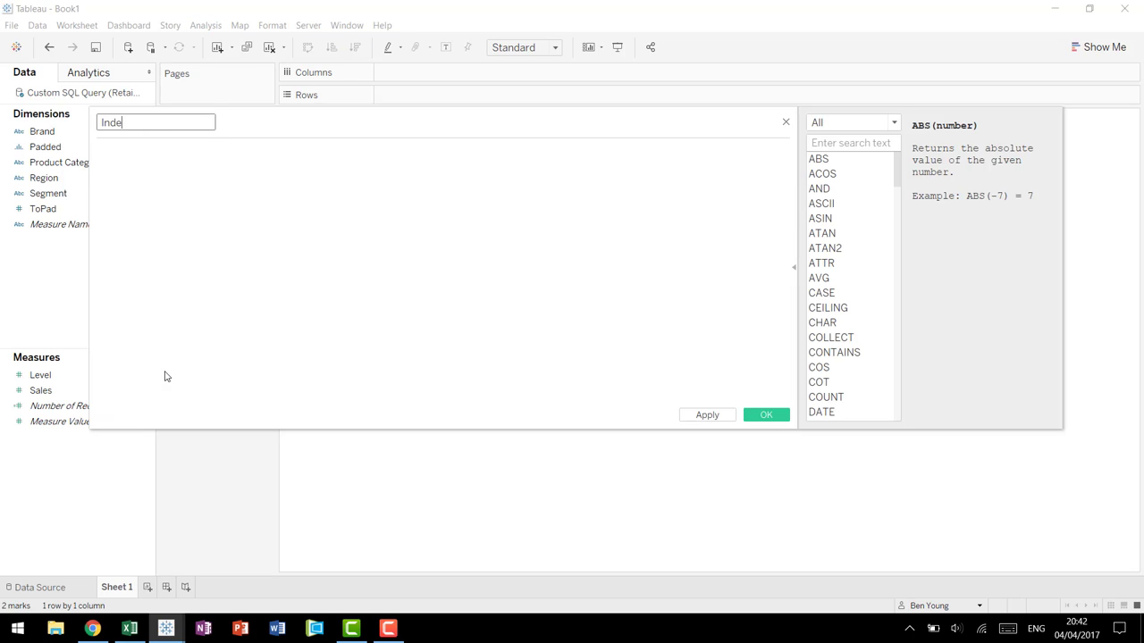
pyautogui.press('Tab')
pyautogui.write('ind')
pyautogui.press('Return')
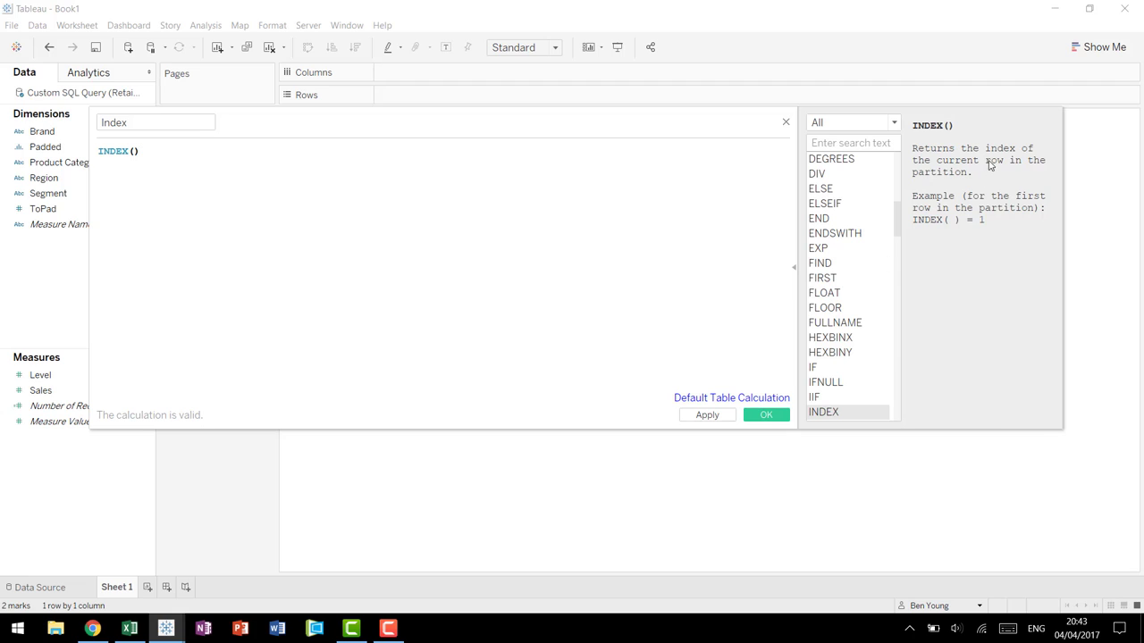
pyautogui.click(766, 415)
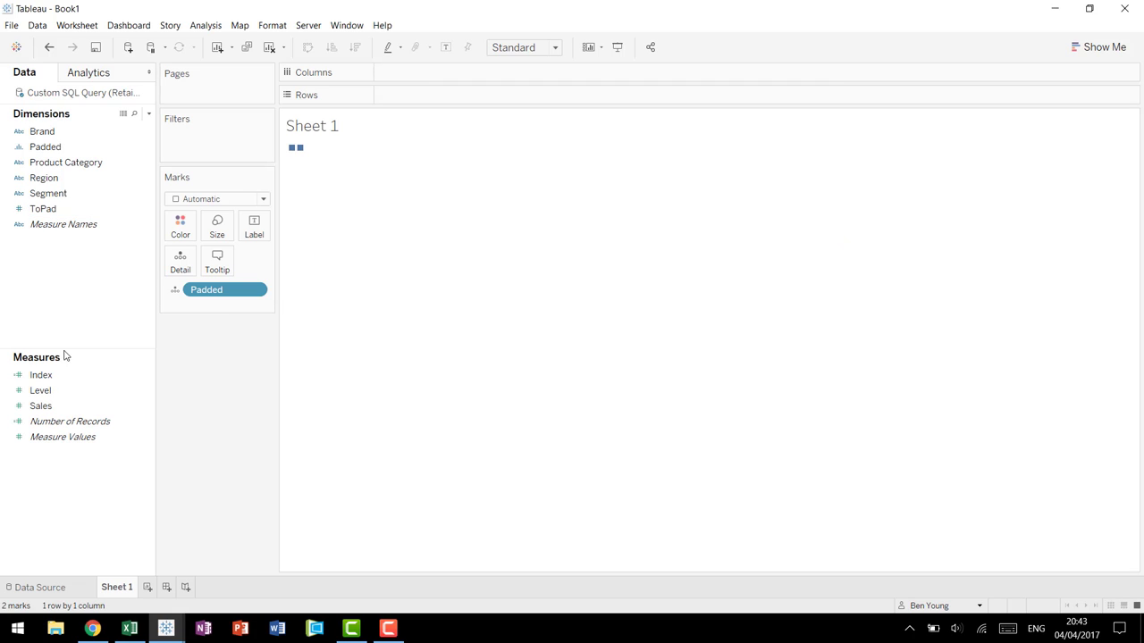
# - Put Index on Columns and set it to compute using Padded
pyautogui.moveTo(67, 371); pyautogui.dragTo(474, 77)
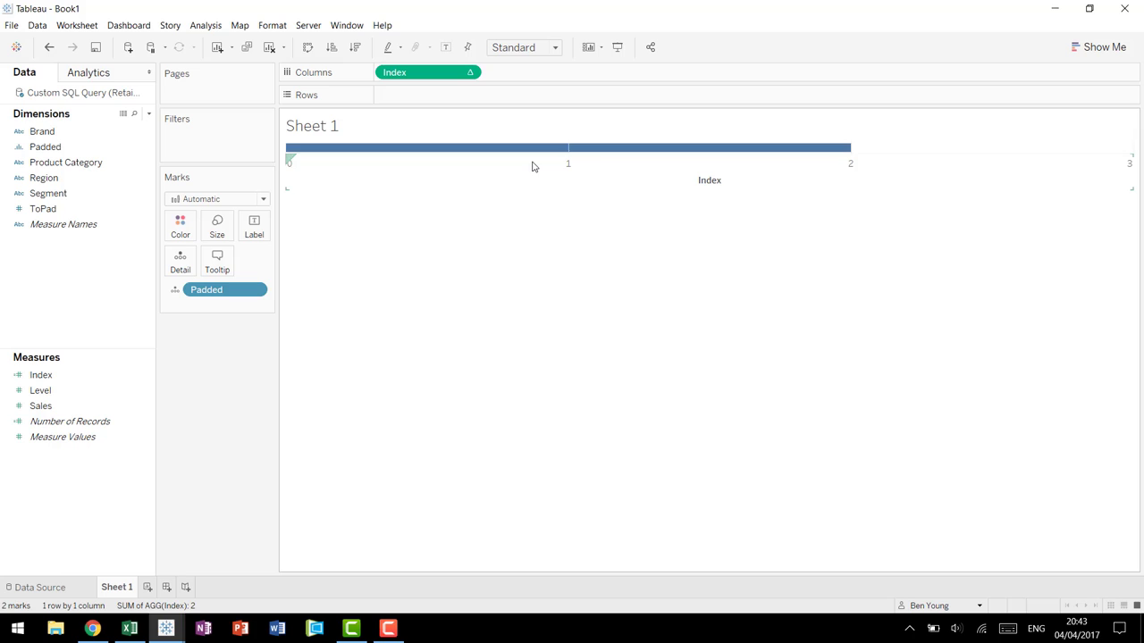
pyautogui.click(469, 73)
pyautogui.moveTo(472, 251)
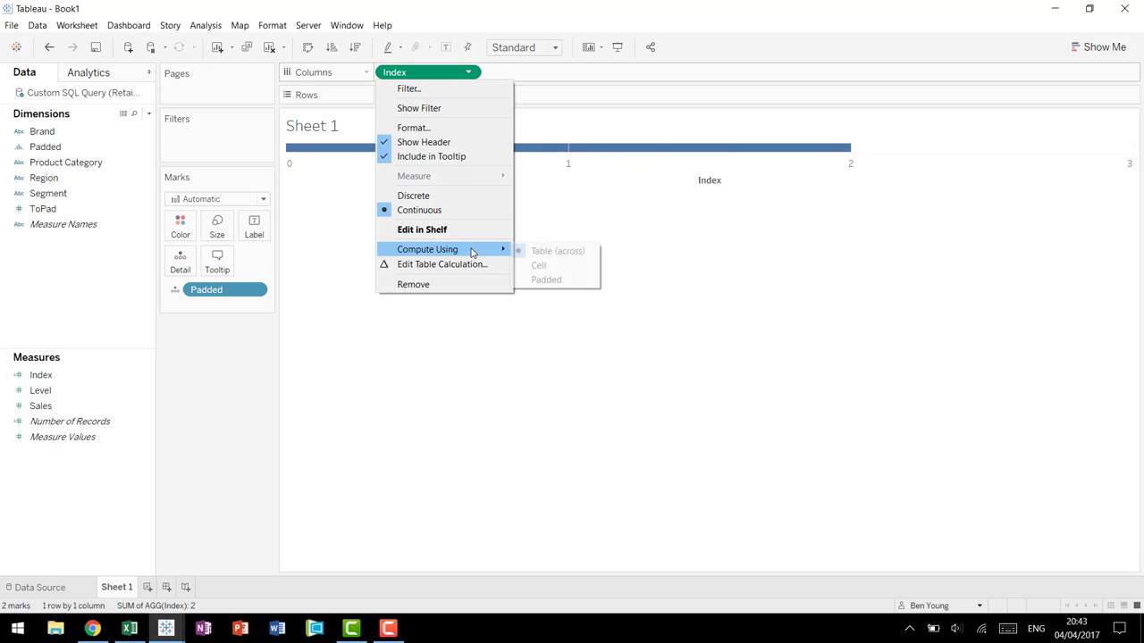
pyautogui.click(554, 278)
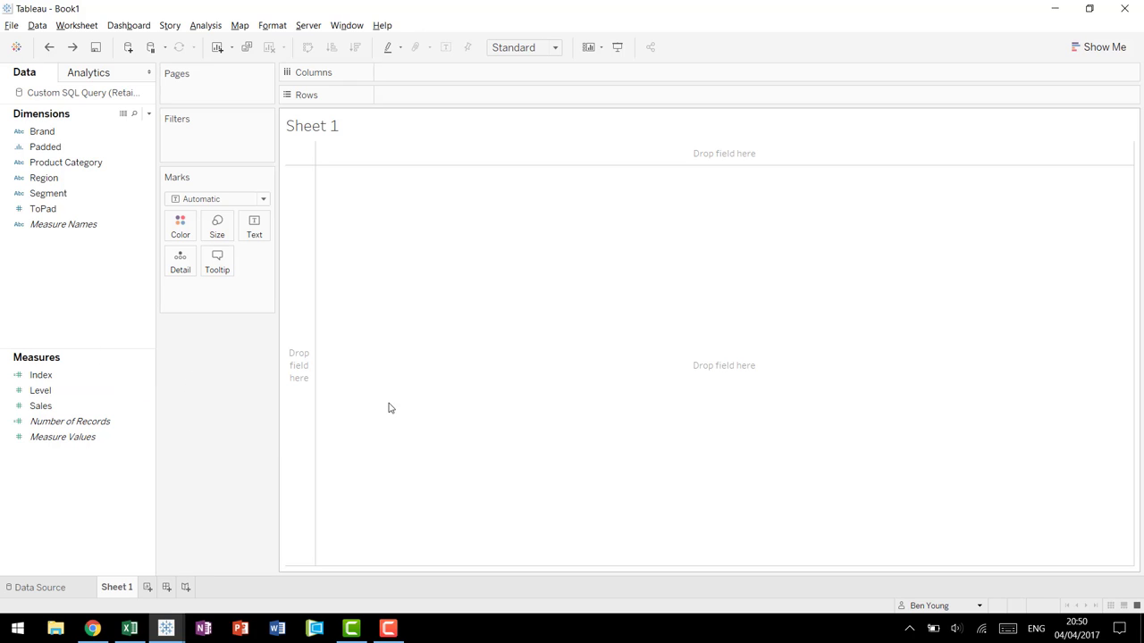
# - Switch to Sunburst Example, glance at the radial treemaps blog post, then hide Chrome
pyautogui.click(165, 629)
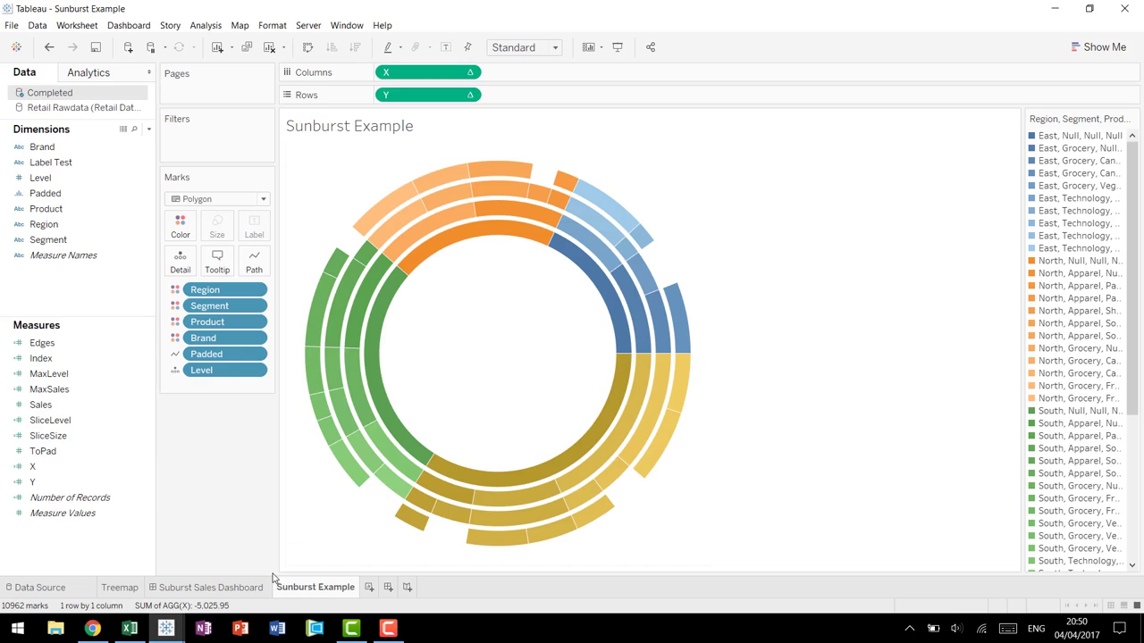
pyautogui.click(92, 628)
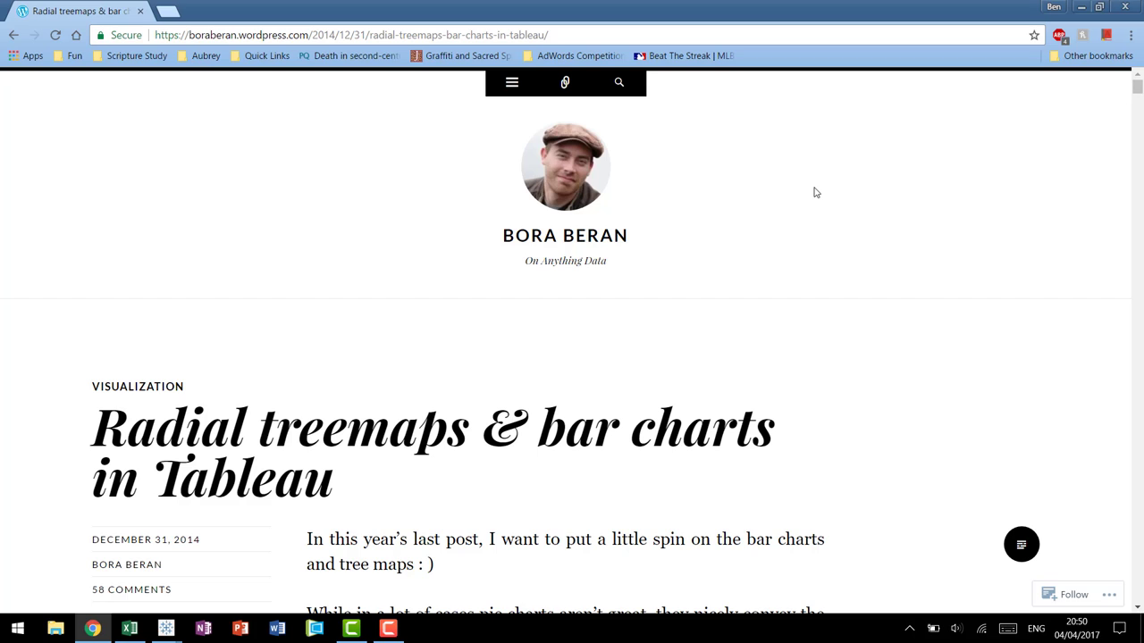
pyautogui.click(1081, 7)
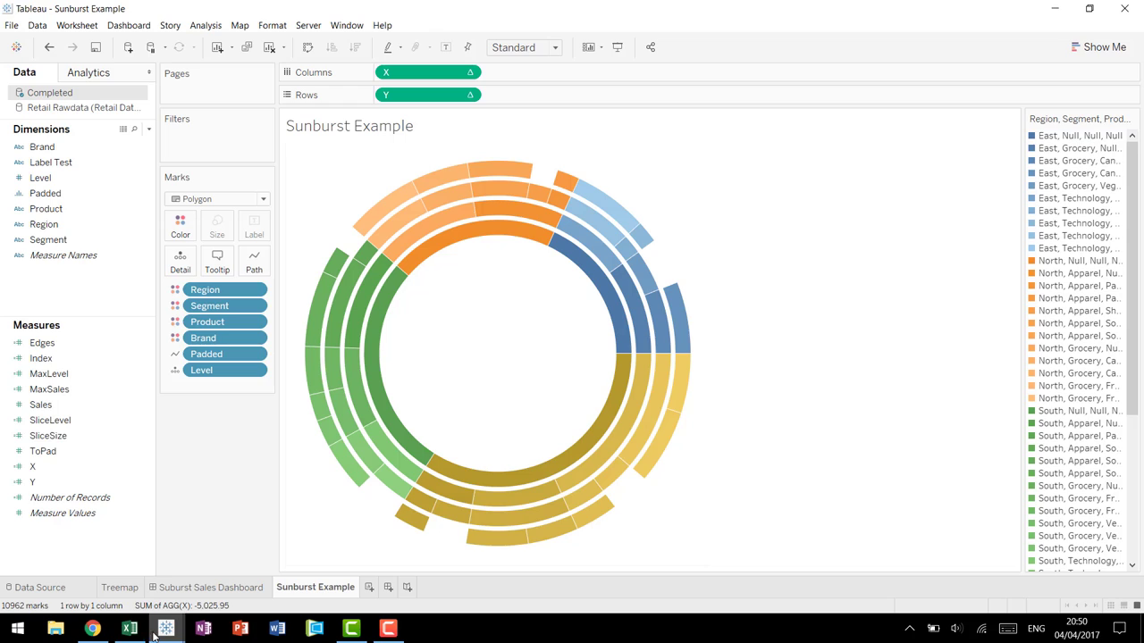
# - Copy the Edges, MaxLevel, MaxSales, SliceLevel, SliceSize, X and Y calculations from Sunburst Example
pyautogui.click(81, 348)
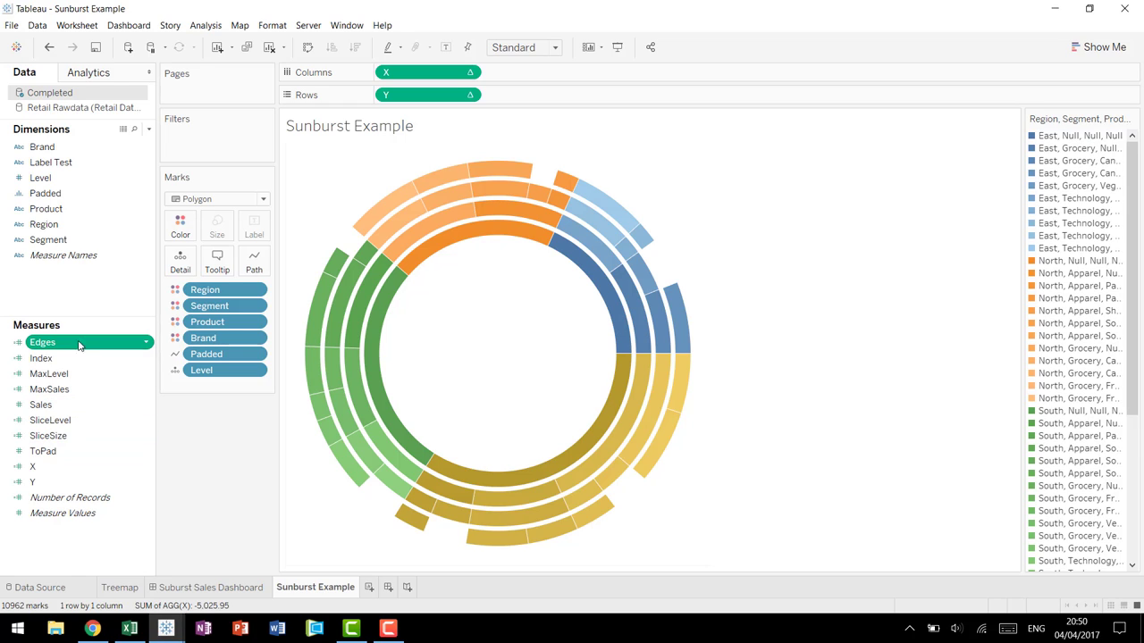
pyautogui.keyDown('ctrl'); pyautogui.click(63, 374); pyautogui.keyUp('ctrl')
pyautogui.keyDown('ctrl'); pyautogui.click(63, 389); pyautogui.keyUp('ctrl')
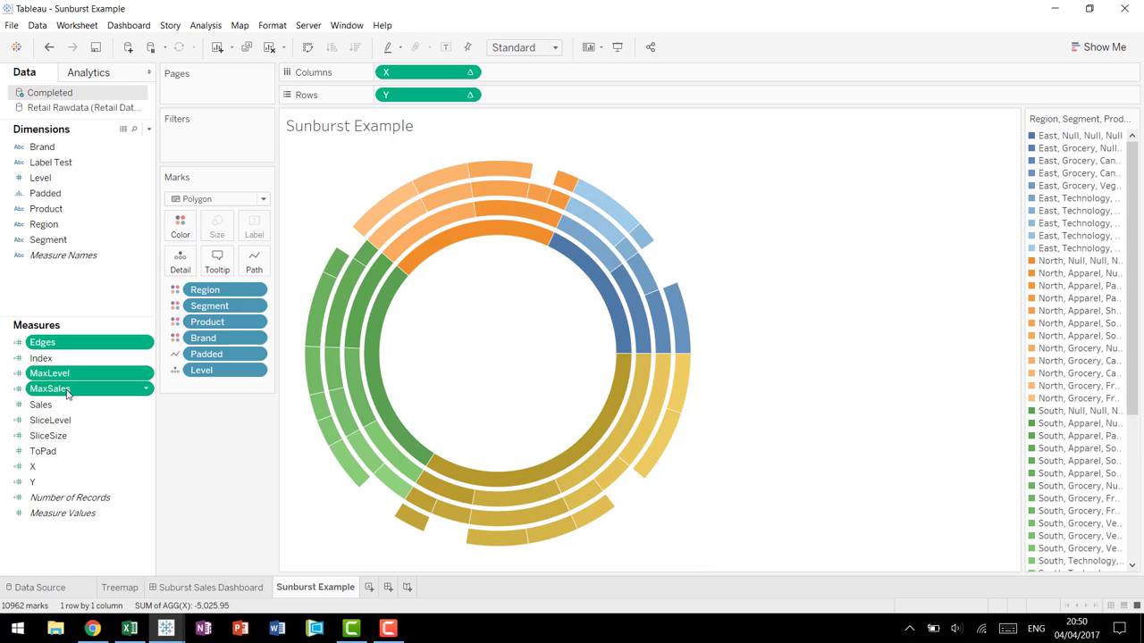
pyautogui.keyDown('ctrl'); pyautogui.click(64, 421); pyautogui.keyUp('ctrl')
pyautogui.keyDown('ctrl'); pyautogui.click(55, 436); pyautogui.keyUp('ctrl')
pyautogui.keyDown('ctrl'); pyautogui.click(55, 466); pyautogui.keyUp('ctrl')
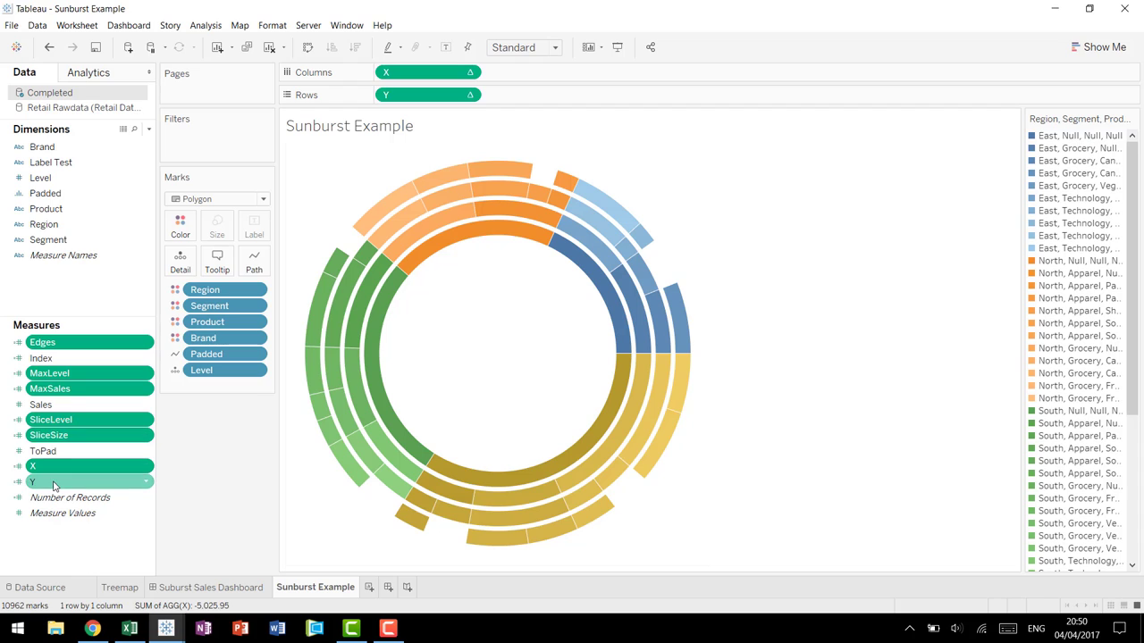
pyautogui.keyDown('ctrl'); pyautogui.click(55, 482); pyautogui.keyUp('ctrl')
pyautogui.rightClick(80, 347)
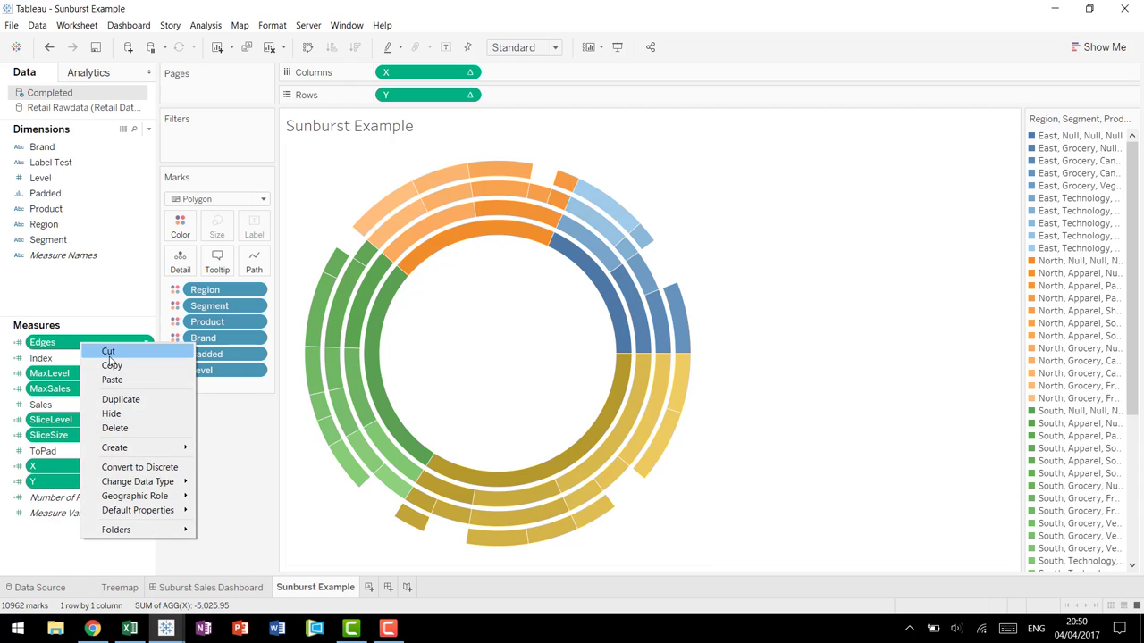
pyautogui.click(106, 365)
# - Paste the copied calculations into Book1's Data pane
pyautogui.moveTo(166, 628)
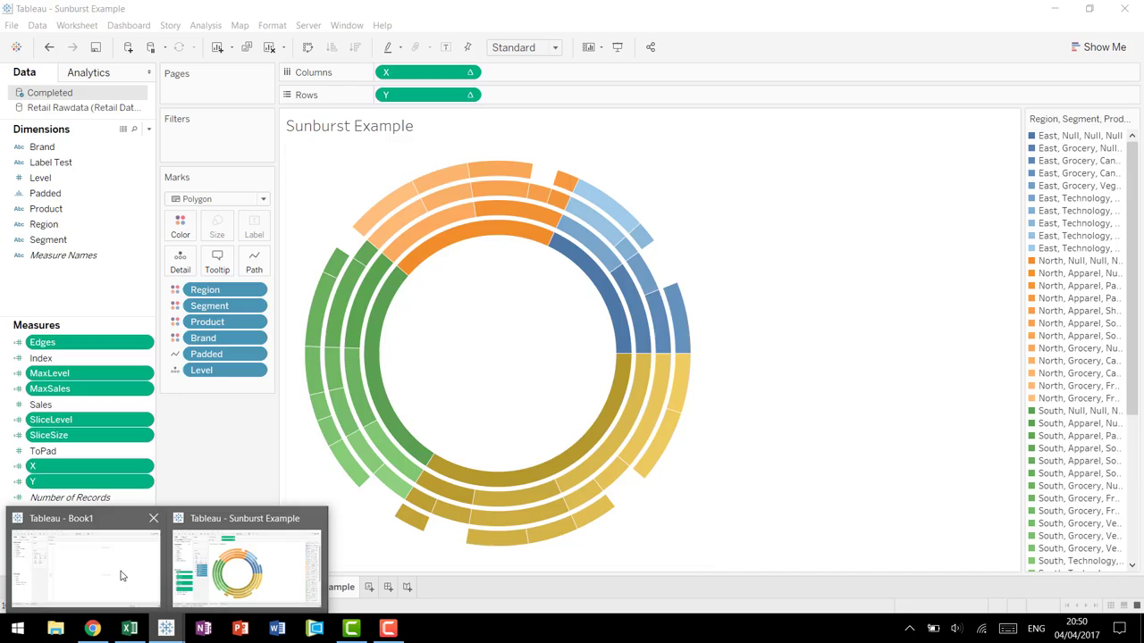
pyautogui.click(107, 572)
pyautogui.rightClick(90, 508)
pyautogui.click(107, 508)
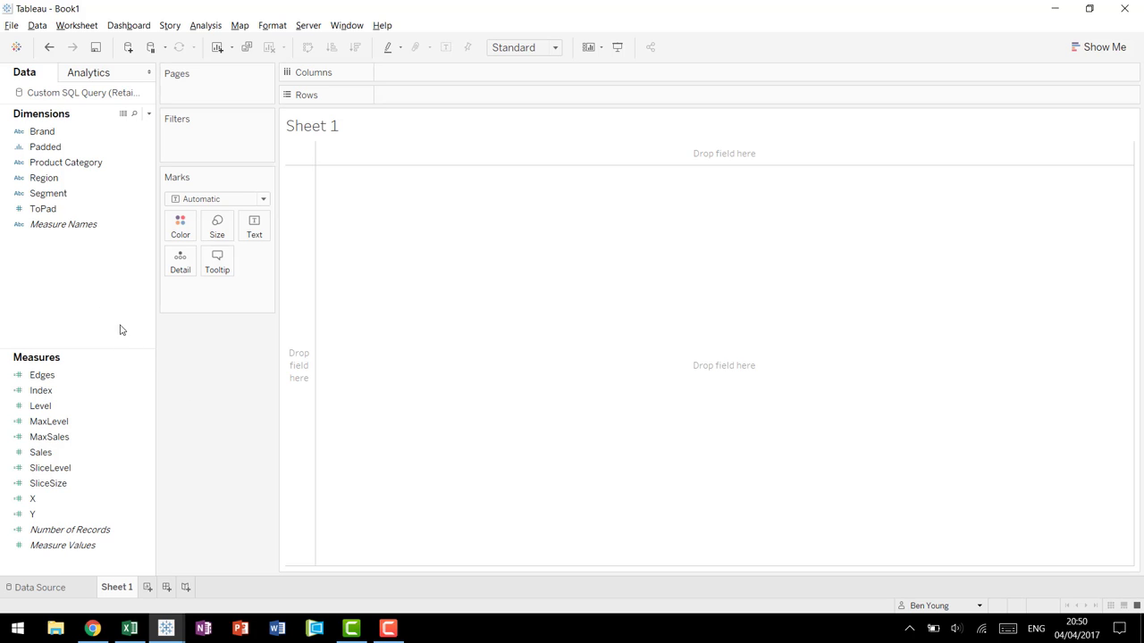
# - Open the Index calculation, look up the INDEX function, and close it unchanged
pyautogui.rightClick(42, 391)
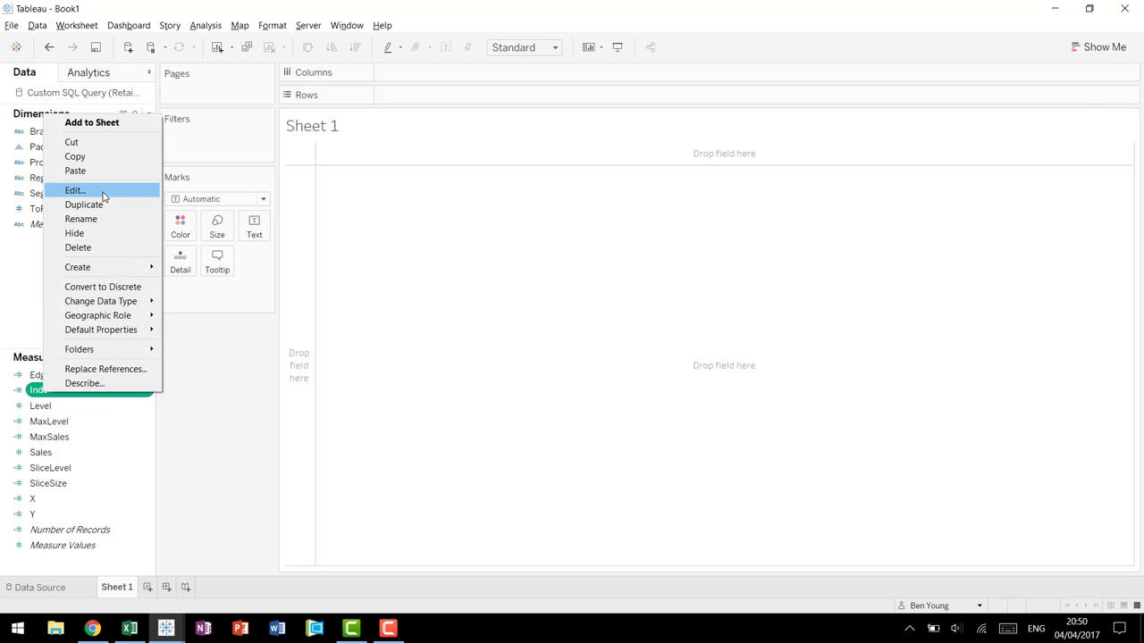
pyautogui.click(75, 191)
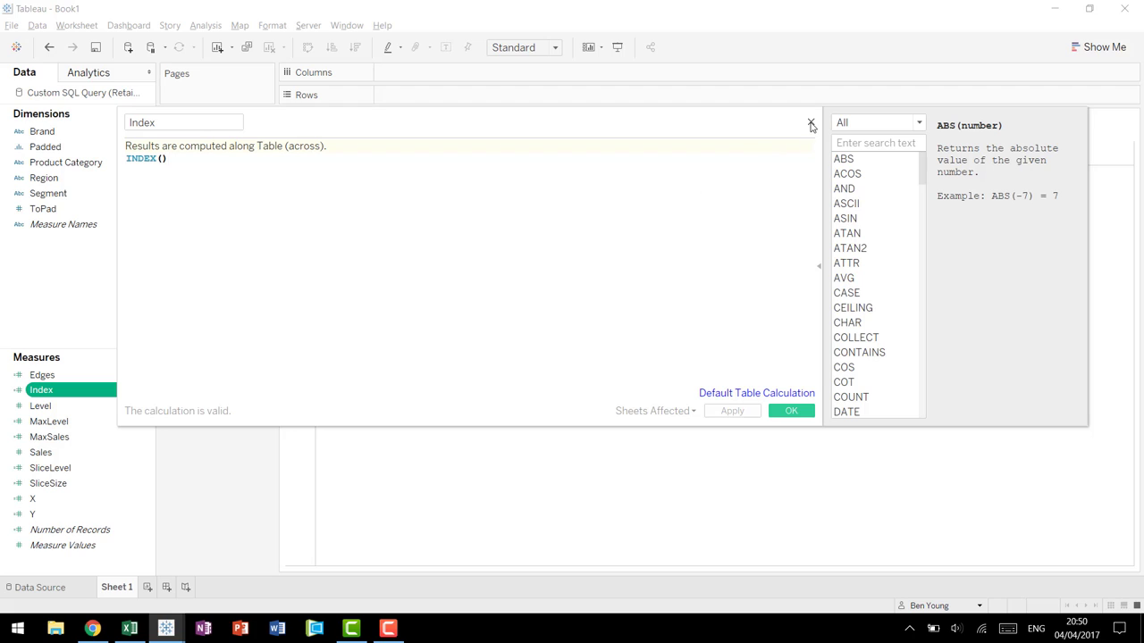
pyautogui.click(144, 158)
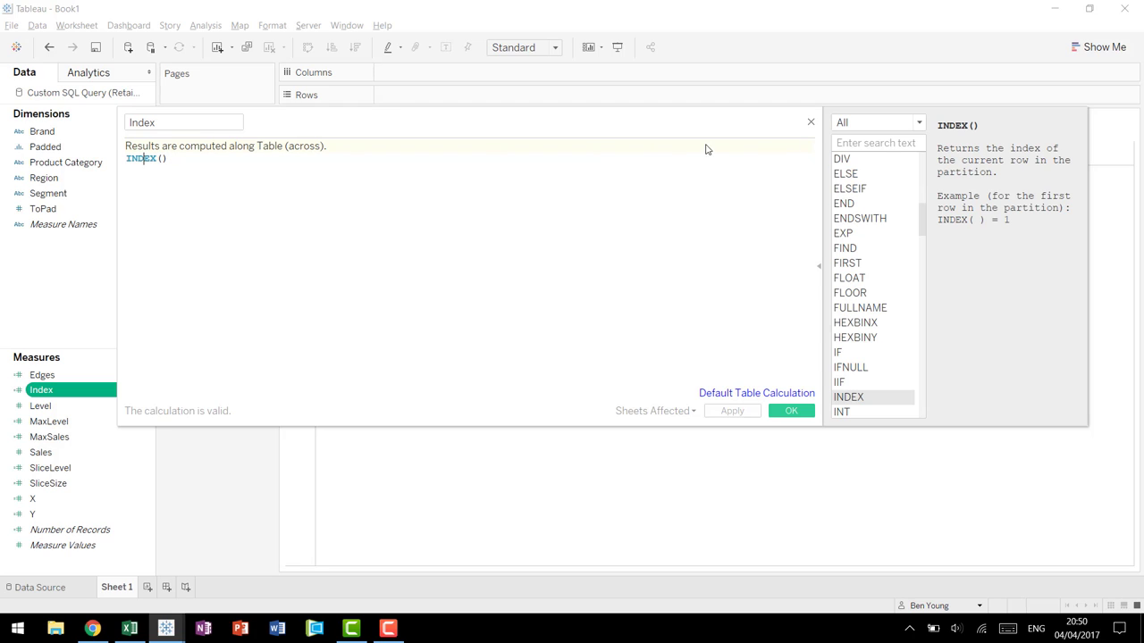
pyautogui.click(811, 124)
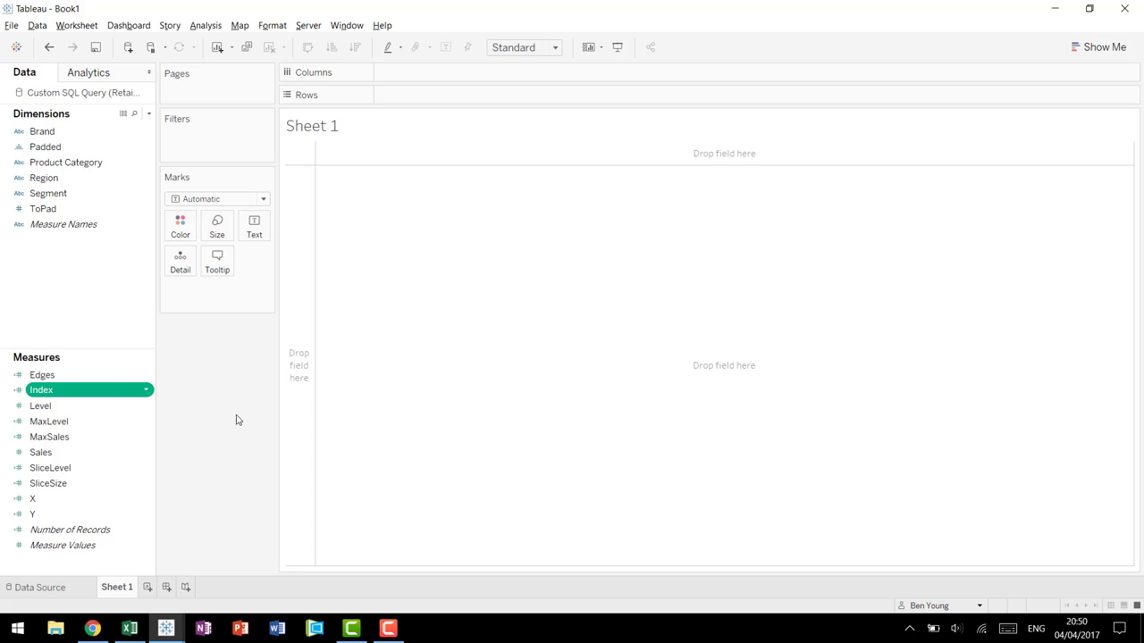
# - Review the MaxLevel calculation, comparing it against the Sunburst Example workbook
pyautogui.rightClick(71, 421)
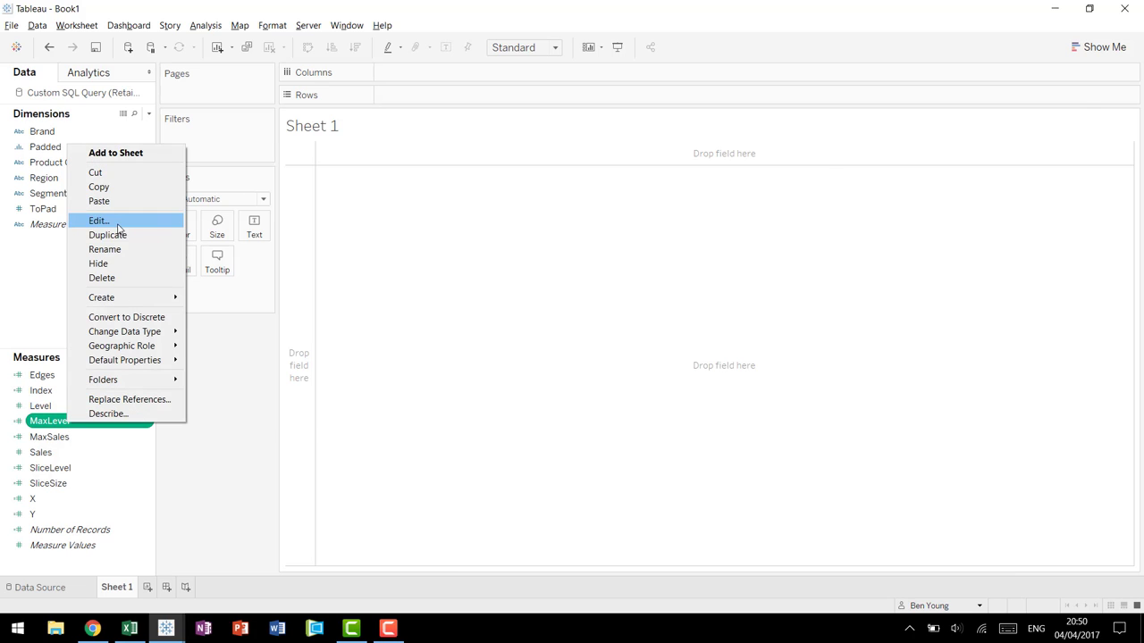
pyautogui.click(98, 221)
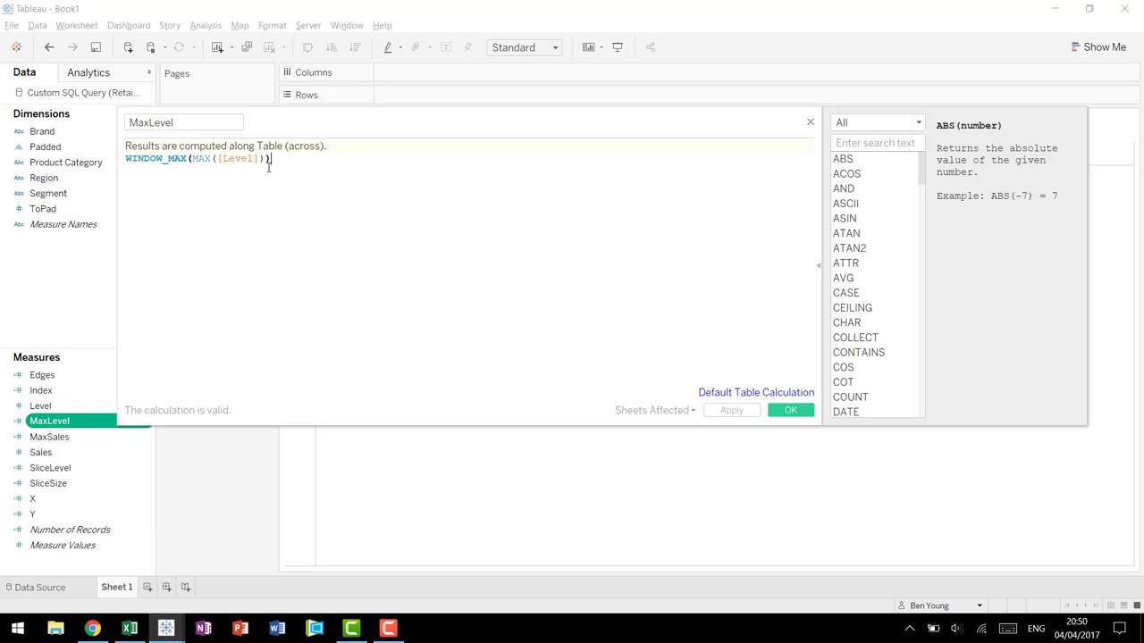
pyautogui.moveTo(166, 628)
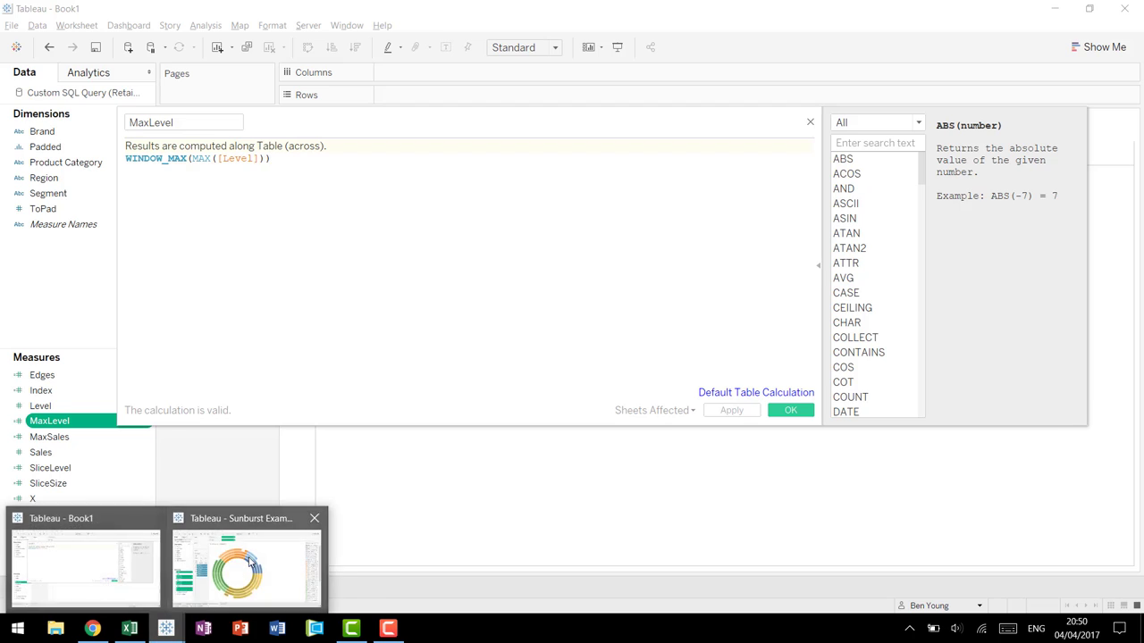
pyautogui.click(247, 563)
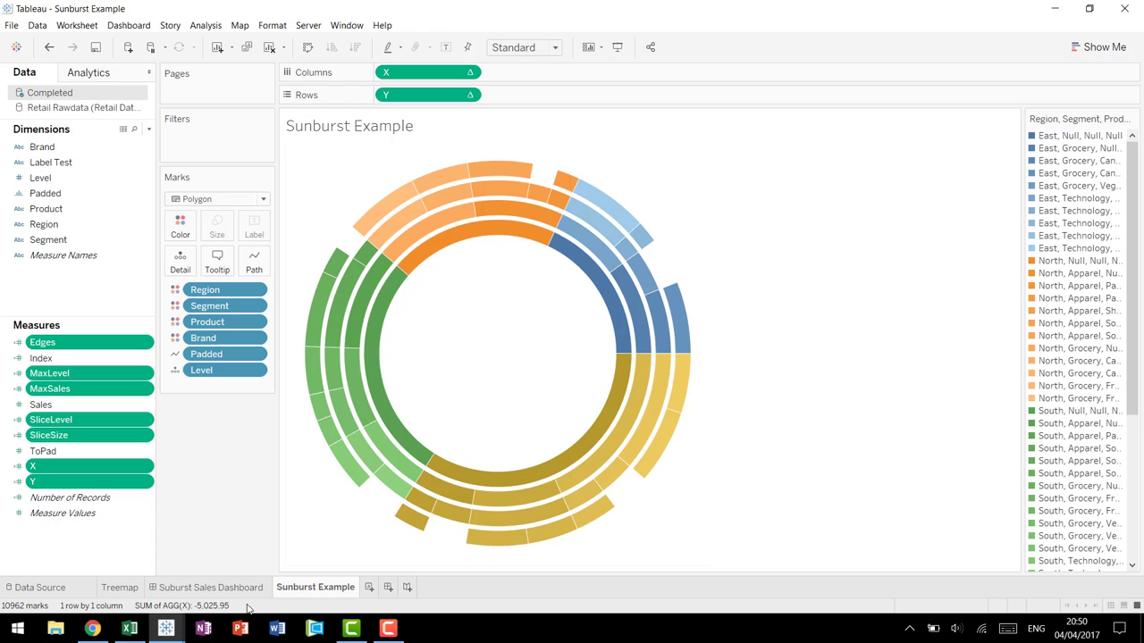
pyautogui.moveTo(166, 628)
pyautogui.click(105, 570)
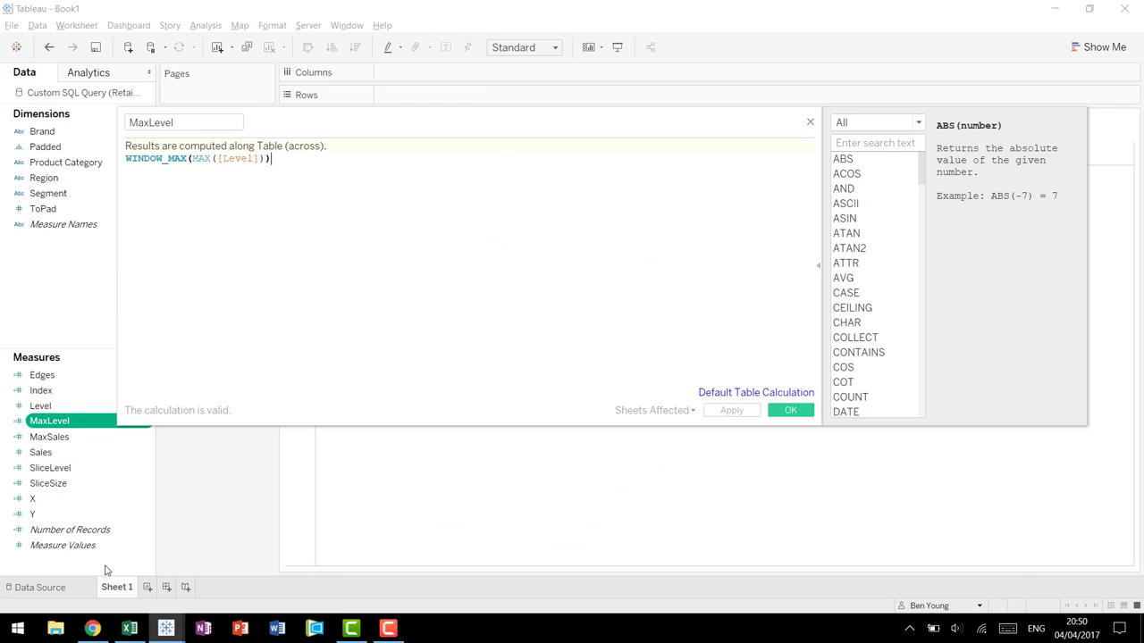
pyautogui.click(810, 124)
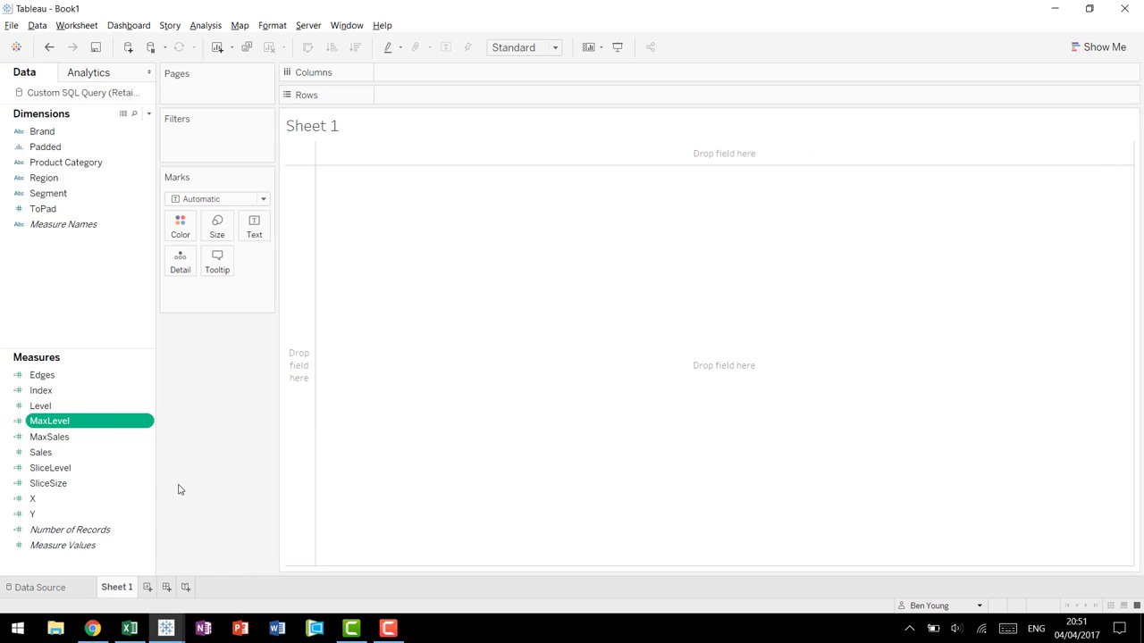
# - Review the MaxSales and SliceLevel calculations in Book1
pyautogui.rightClick(87, 437)
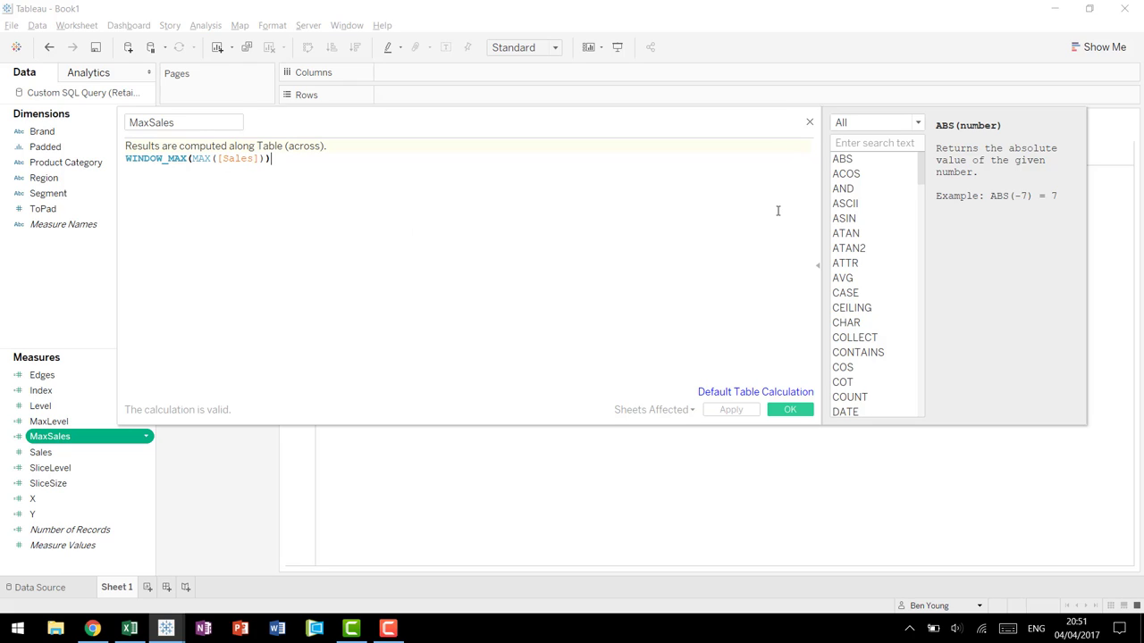
pyautogui.click(810, 123)
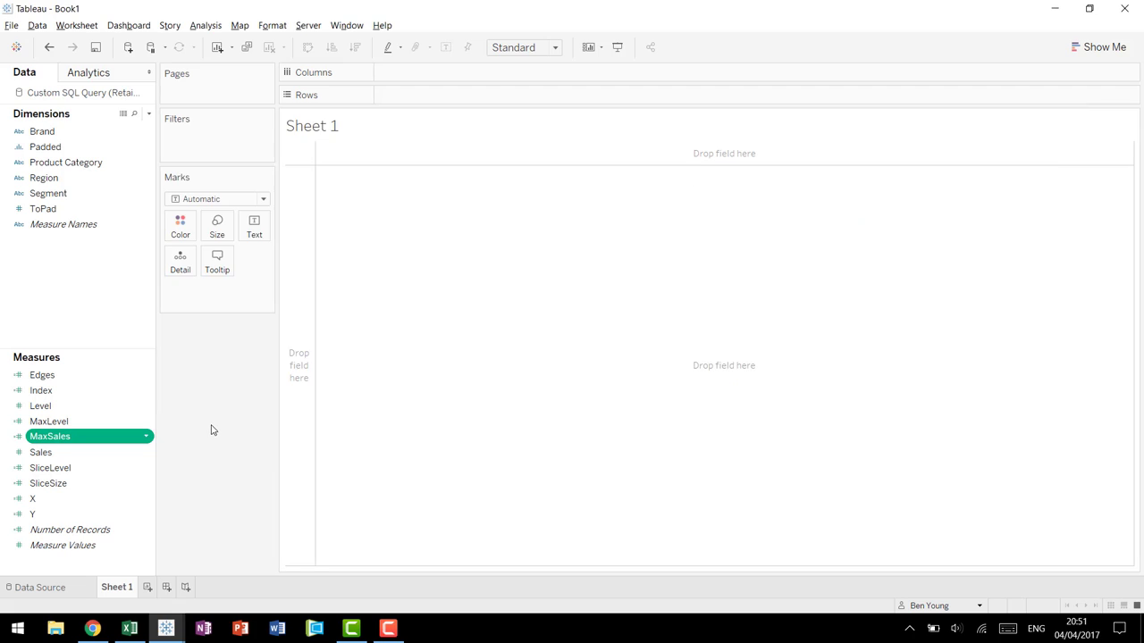
pyautogui.rightClick(80, 471)
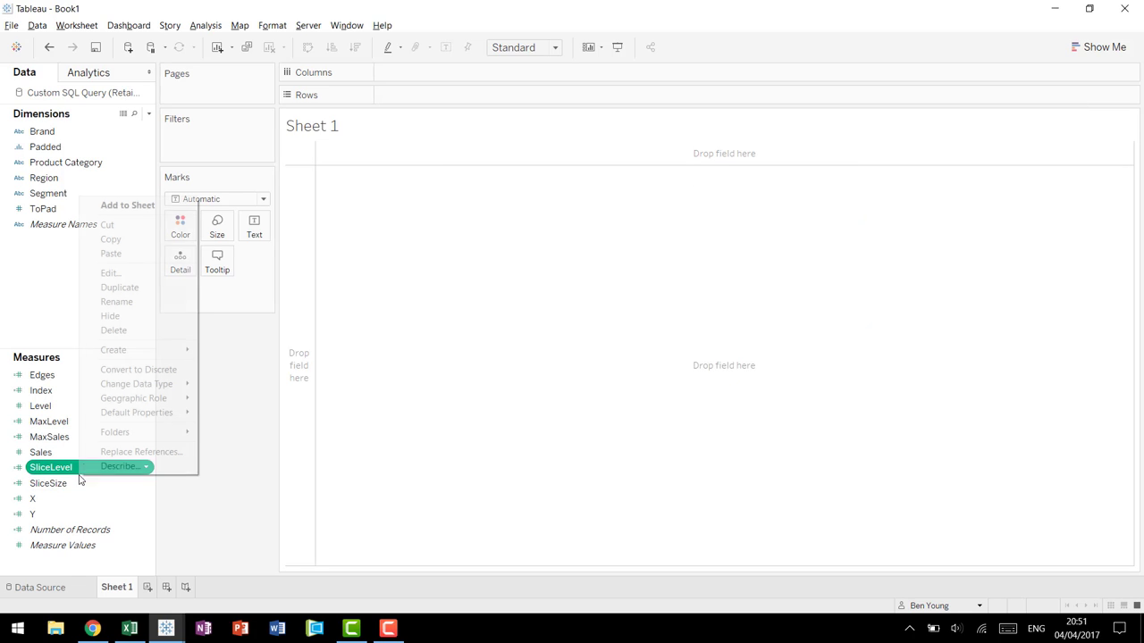
pyautogui.click(143, 274)
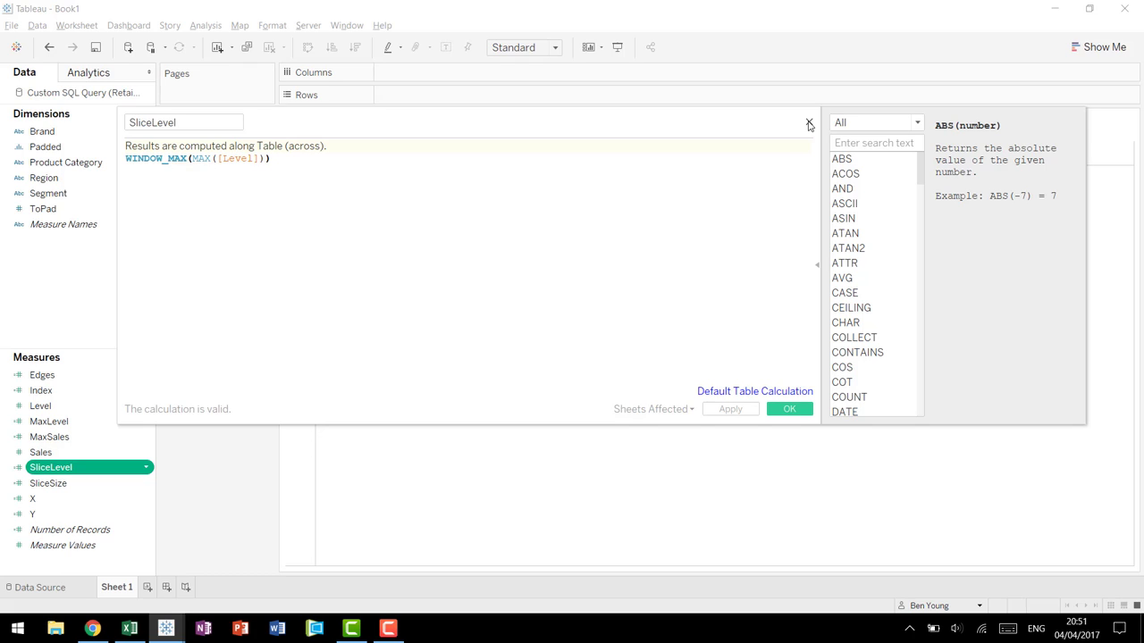
pyautogui.click(809, 123)
# - Open the SliceSize calculation and compare it with Sunburst Example
pyautogui.click(107, 483)
pyautogui.rightClick(107, 483)
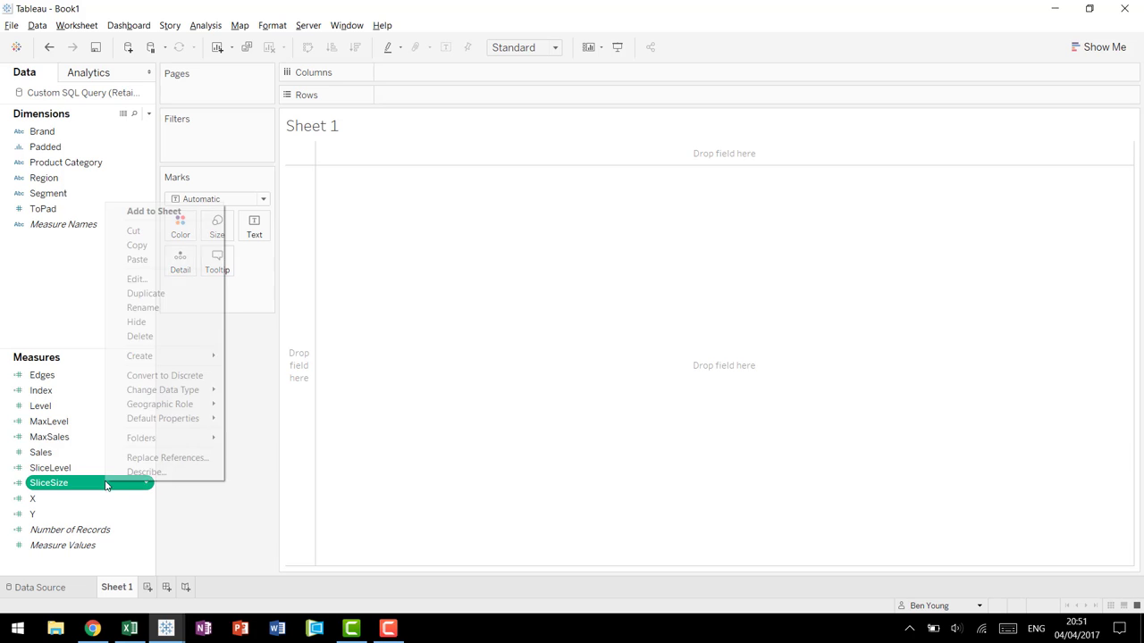
pyautogui.click(177, 280)
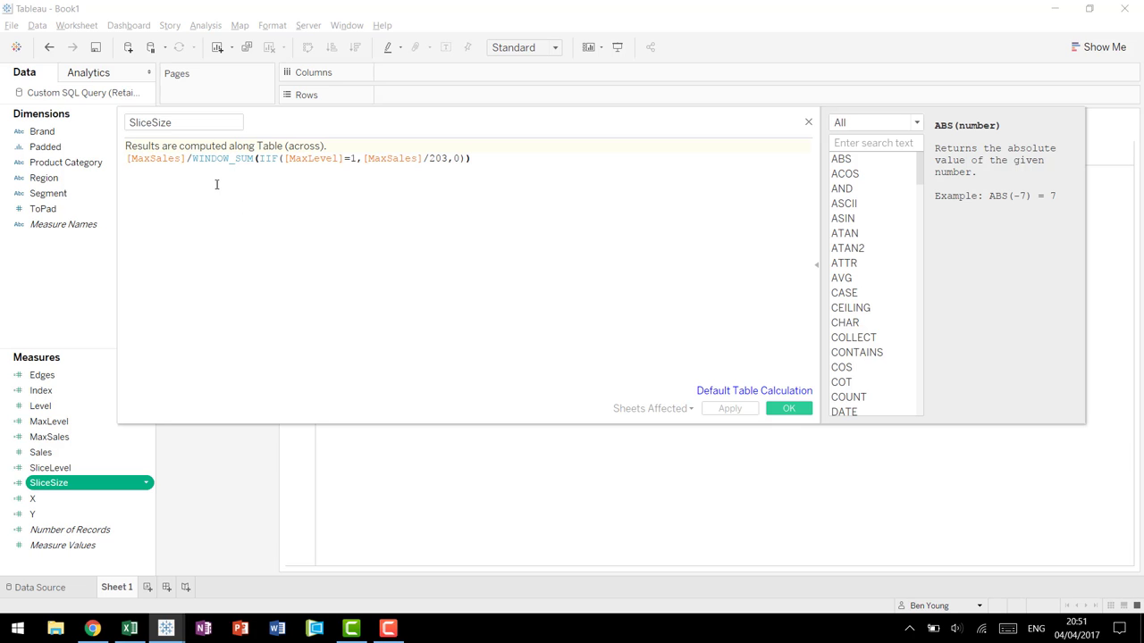
pyautogui.moveTo(166, 629)
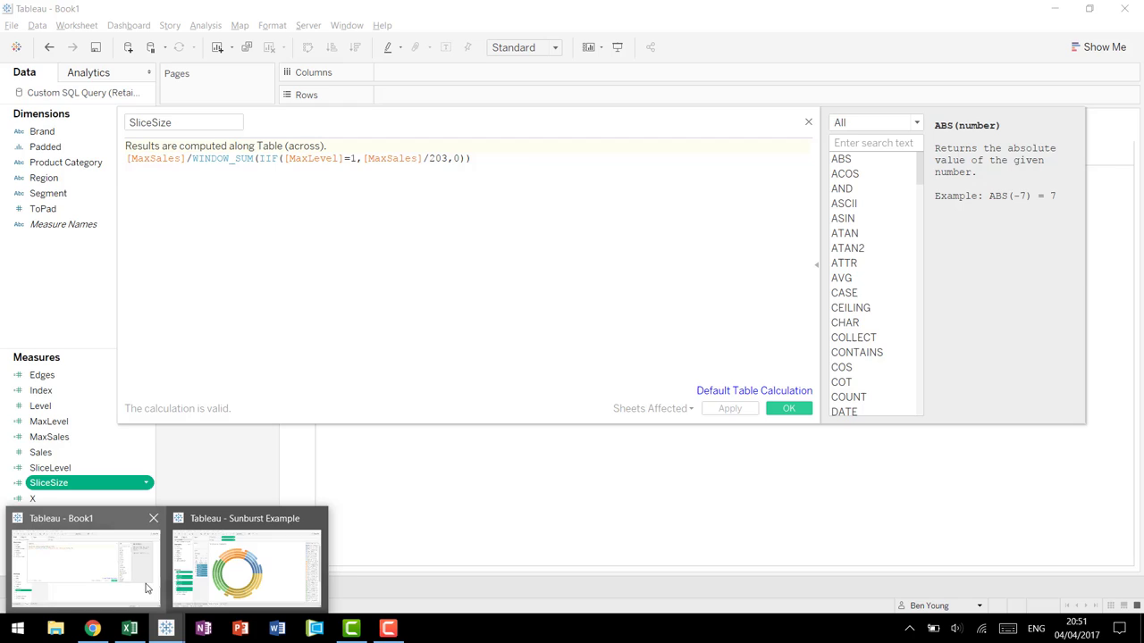
pyautogui.click(246, 568)
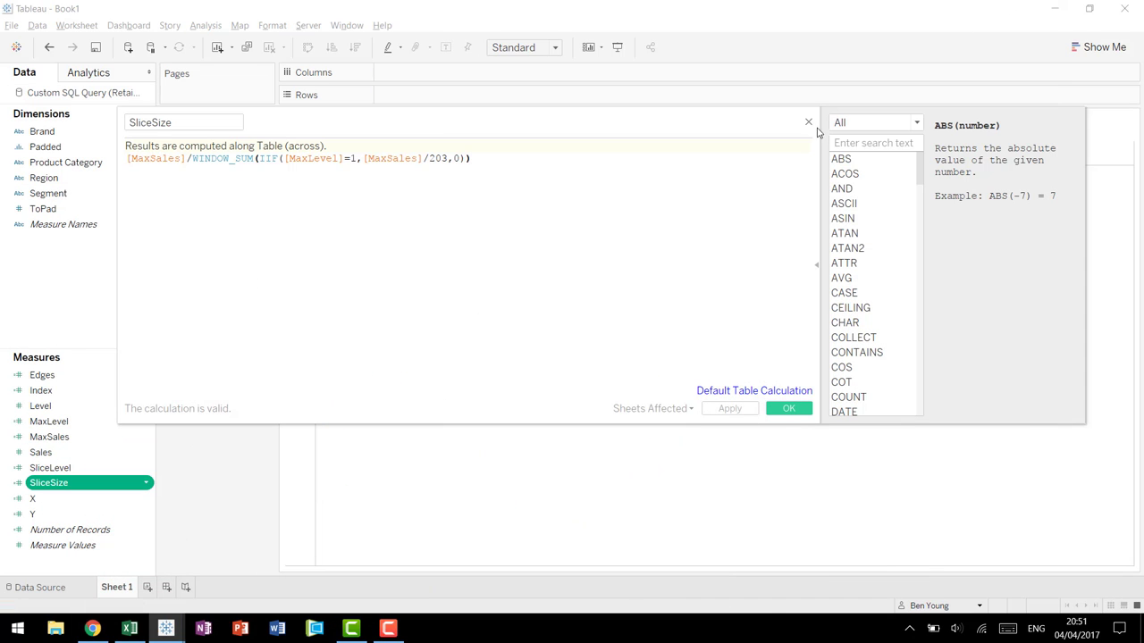
pyautogui.click(808, 122)
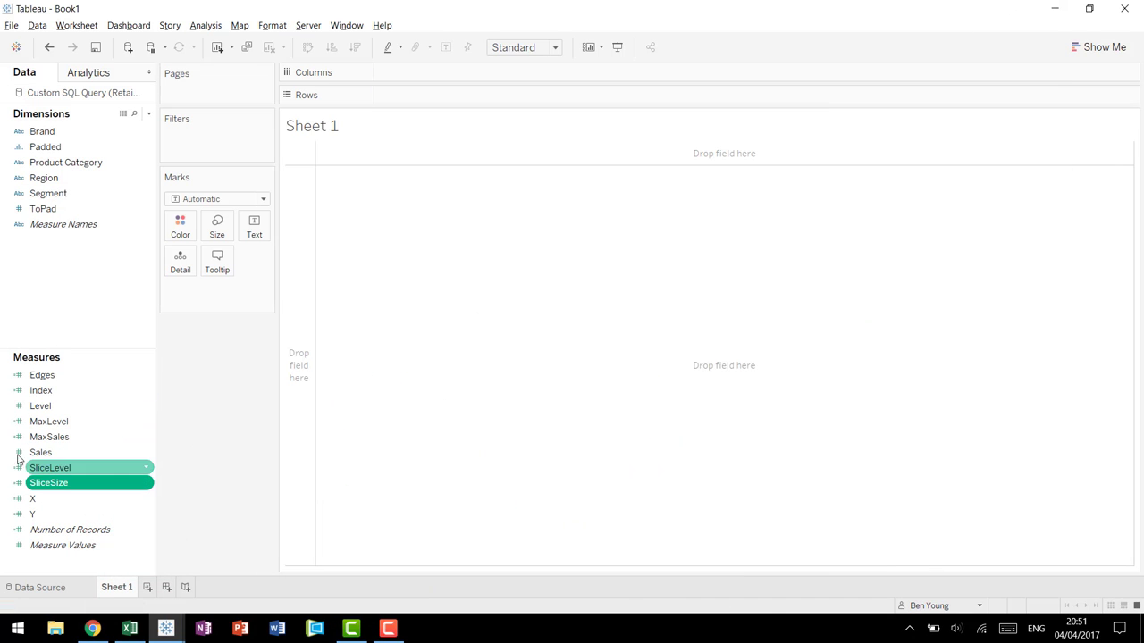
pyautogui.rightClick(70, 375)
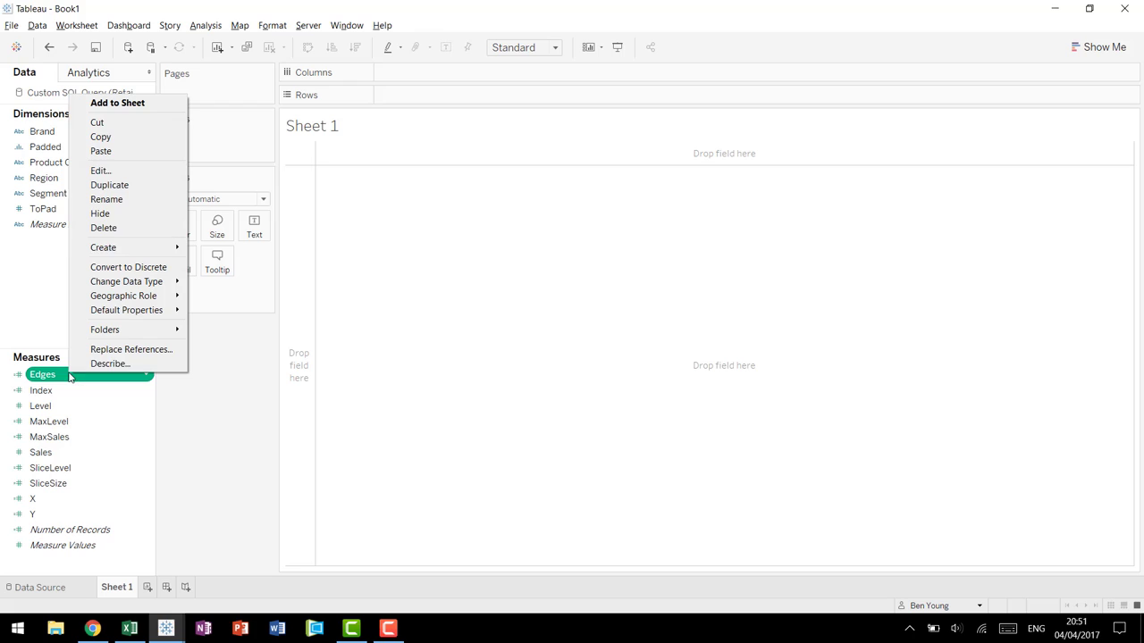
pyautogui.click(137, 171)
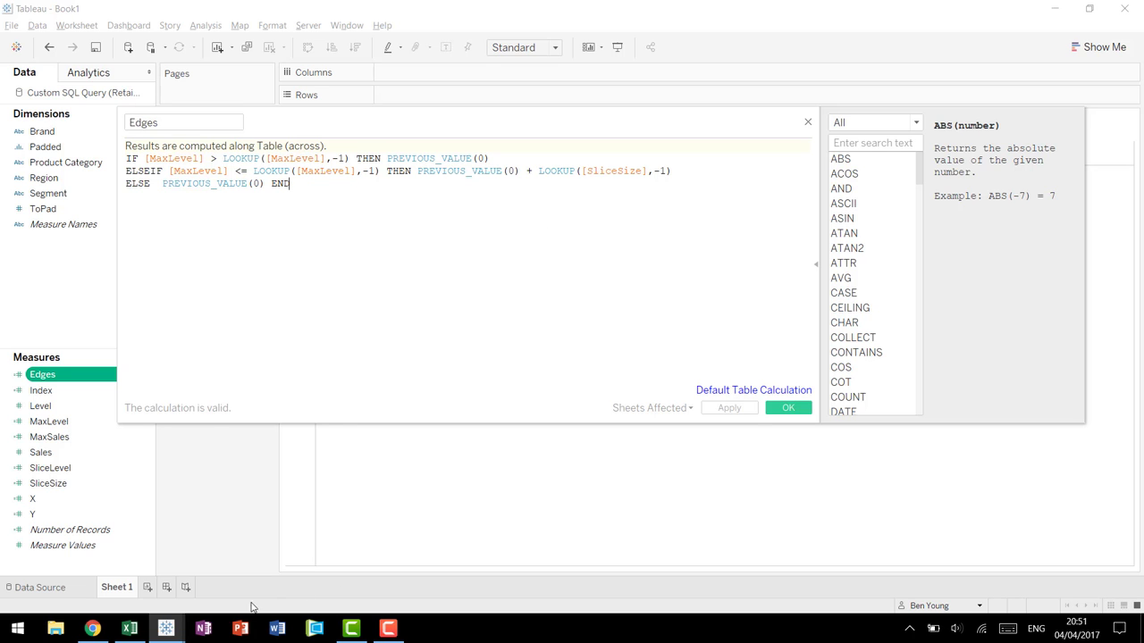
pyautogui.moveTo(166, 628)
pyautogui.click(246, 561)
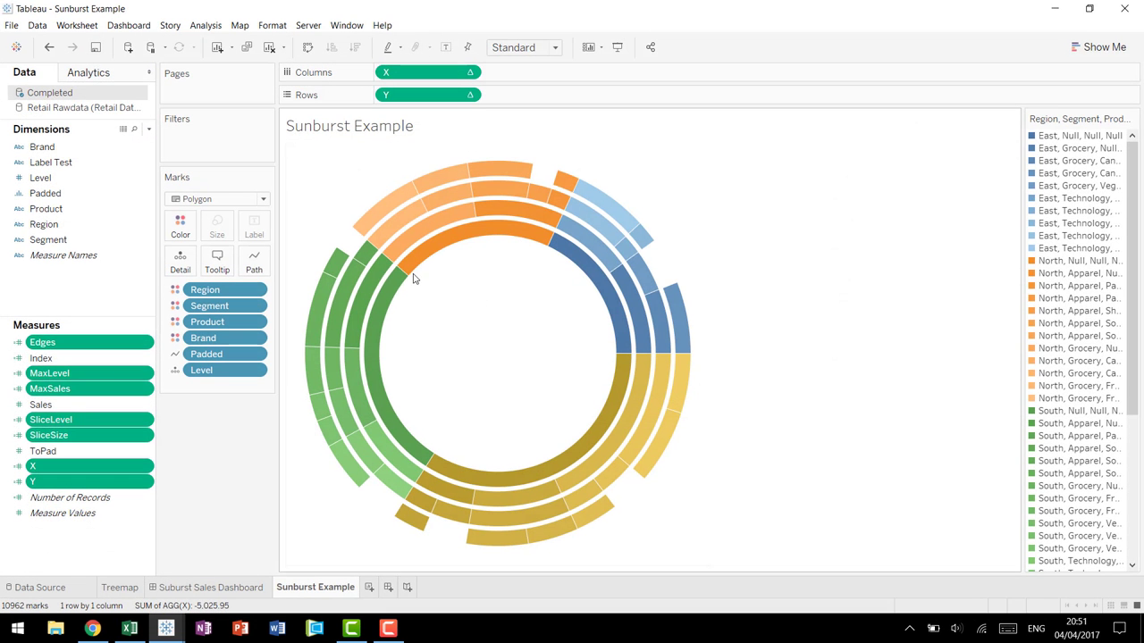
pyautogui.moveTo(424, 456)
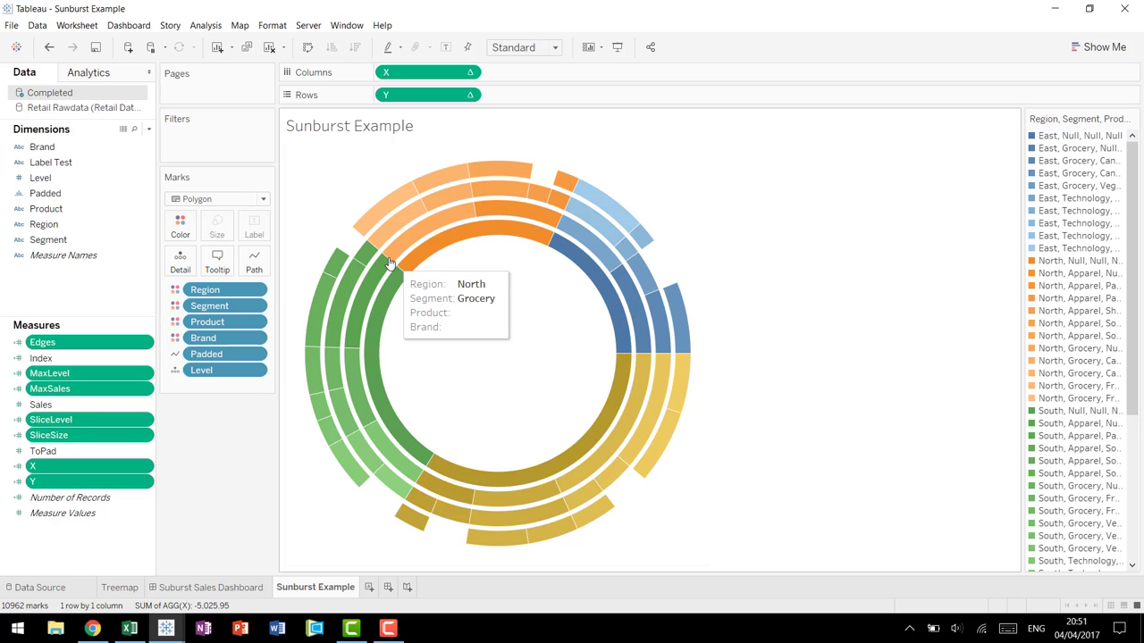
pyautogui.moveTo(367, 268)
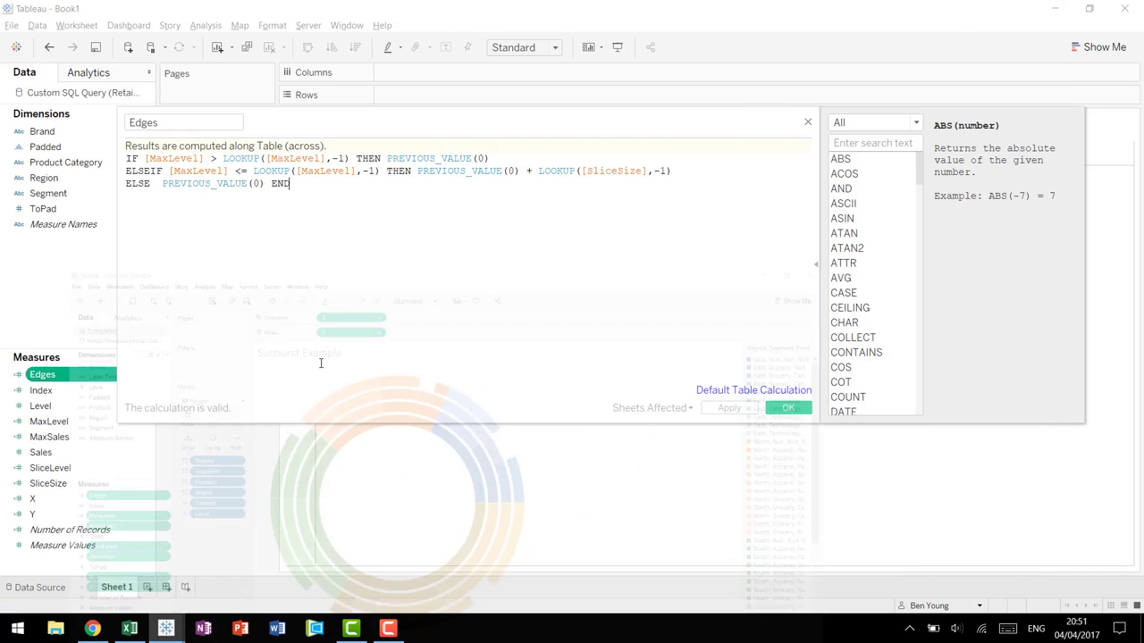
pyautogui.click(807, 124)
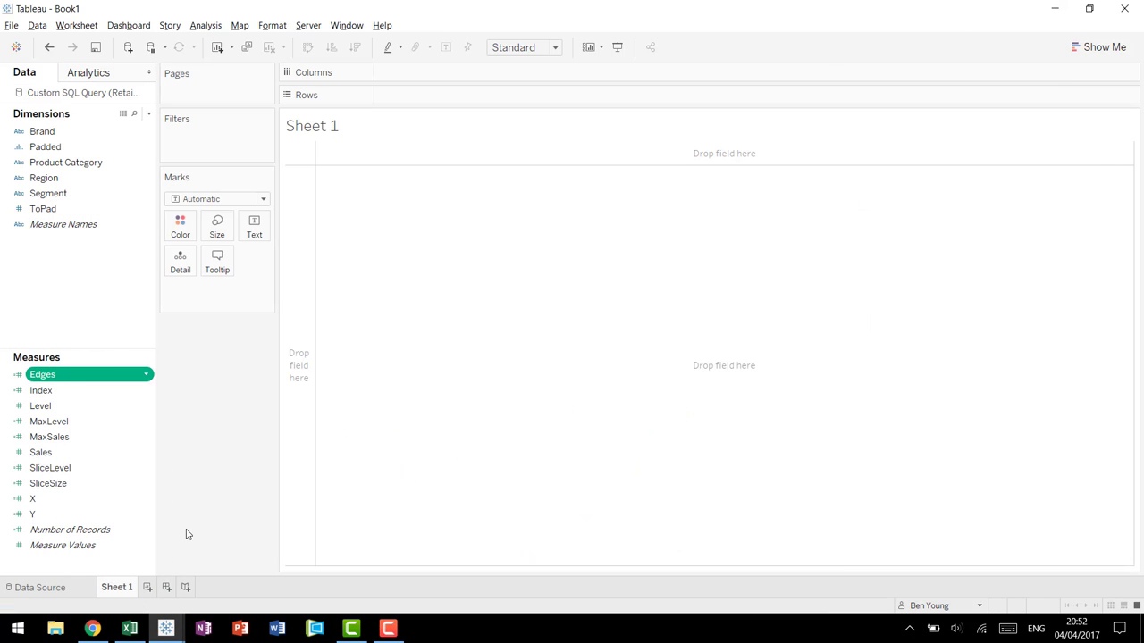
pyautogui.click(72, 506)
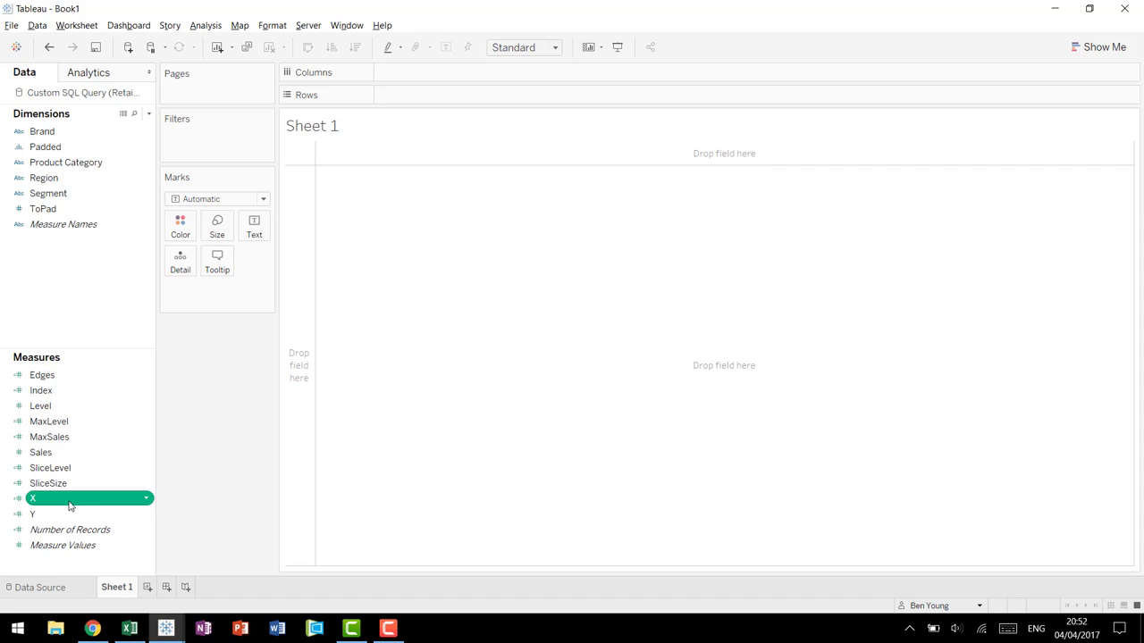
pyautogui.rightClick(73, 506)
pyautogui.click(438, 361)
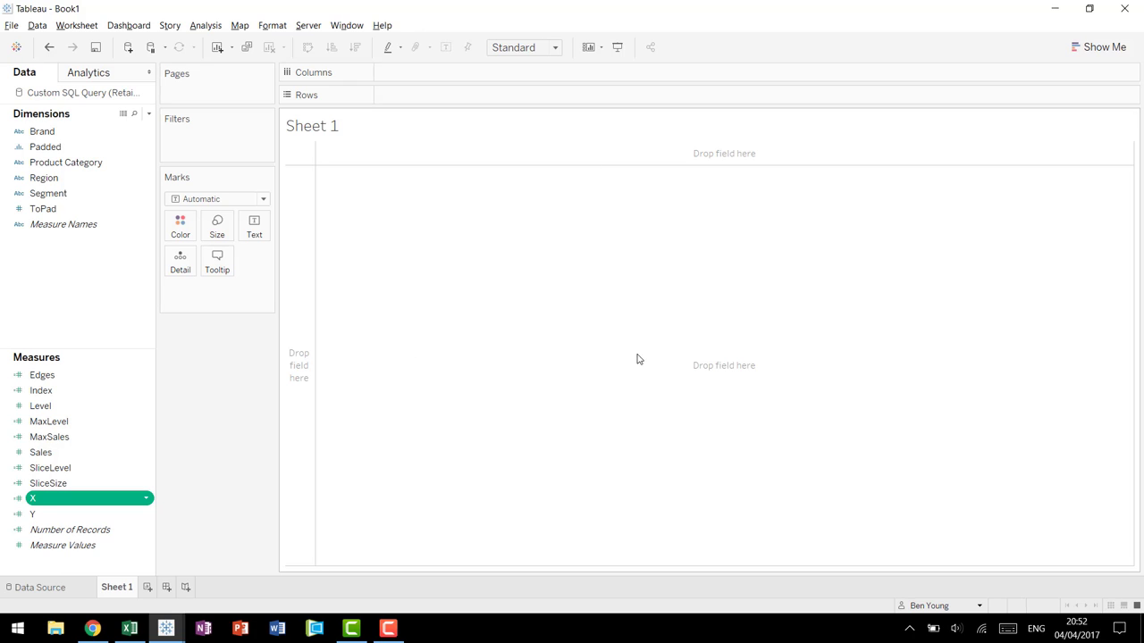
pyautogui.keyDown('ctrl'); pyautogui.click(63, 514); pyautogui.keyUp('ctrl')
pyautogui.click(81, 499)
pyautogui.rightClick(100, 499)
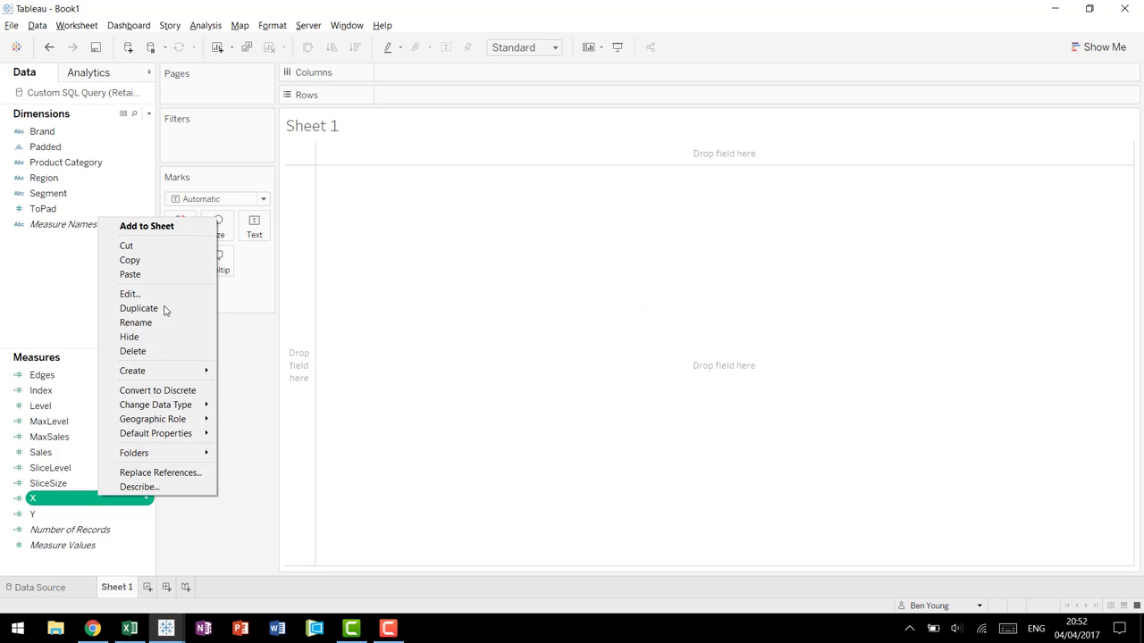
pyautogui.click(167, 295)
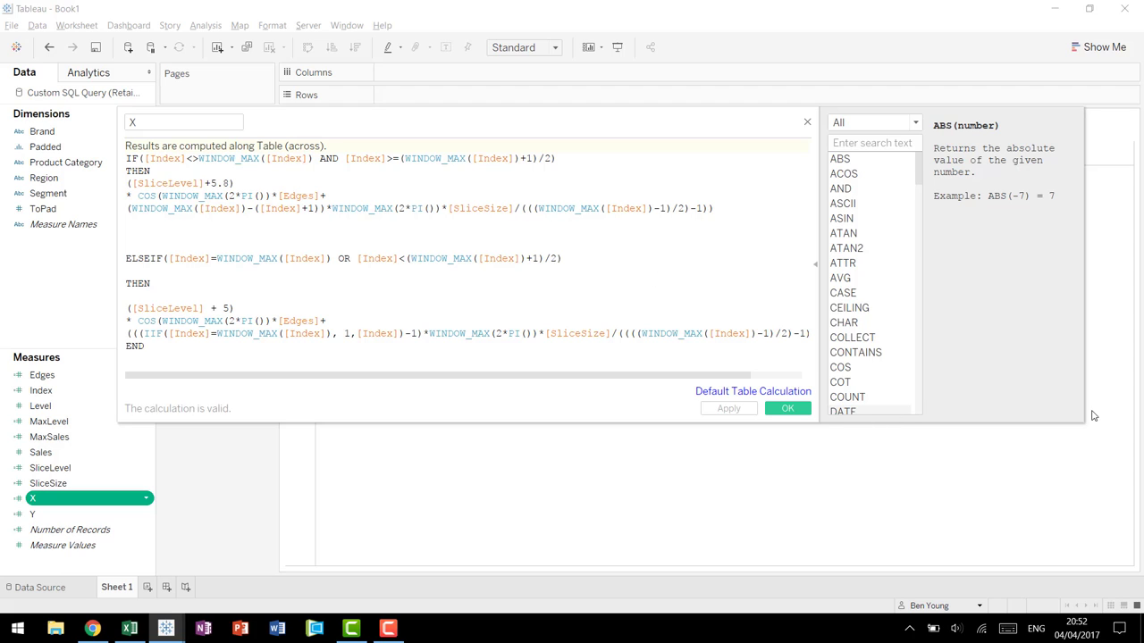
pyautogui.moveTo(1083, 422); pyautogui.dragTo(1117, 470)
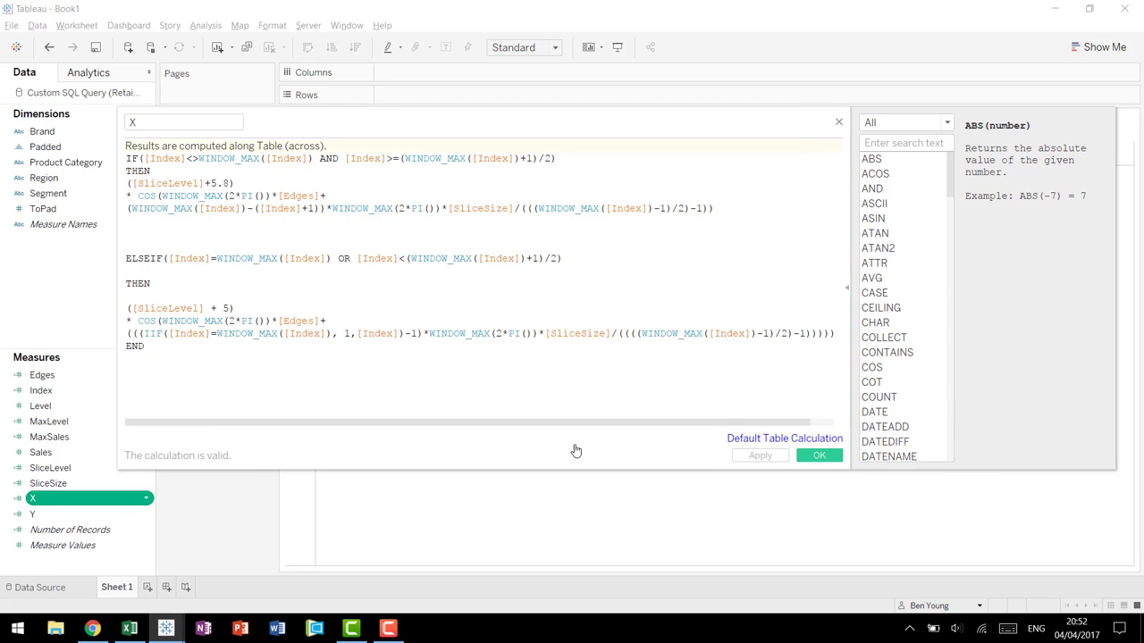
pyautogui.moveTo(554, 424)
pyautogui.mouseDown()
pyautogui.moveTo(569, 426)
pyautogui.moveTo(550, 424)
pyautogui.mouseUp()
pyautogui.moveTo(156, 196); pyautogui.dragTo(141, 195)
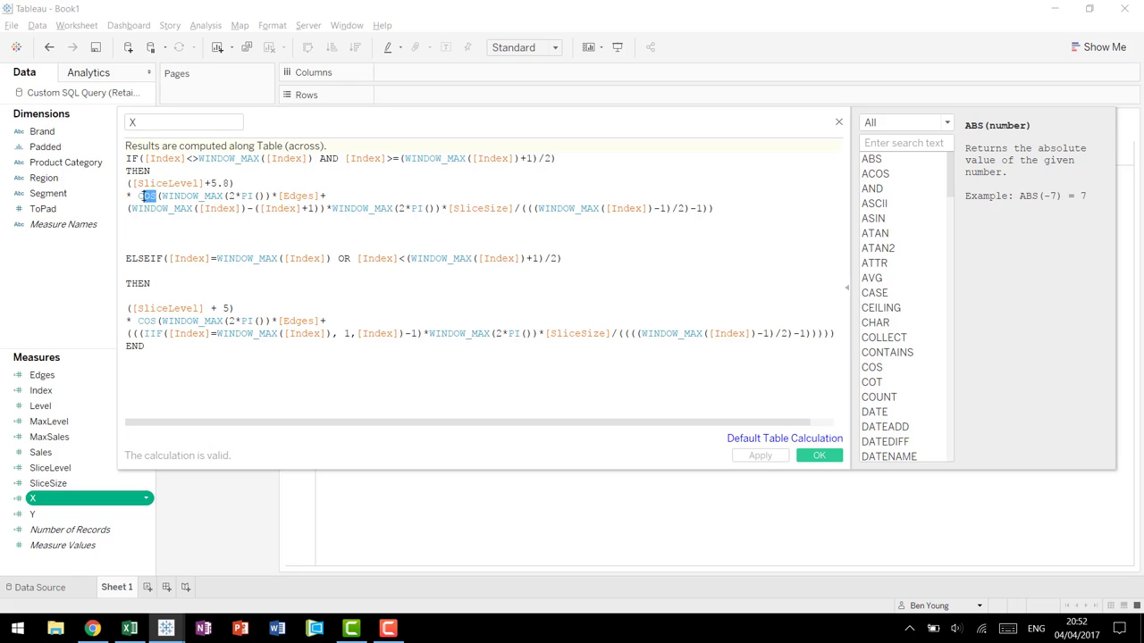
pyautogui.click(301, 234)
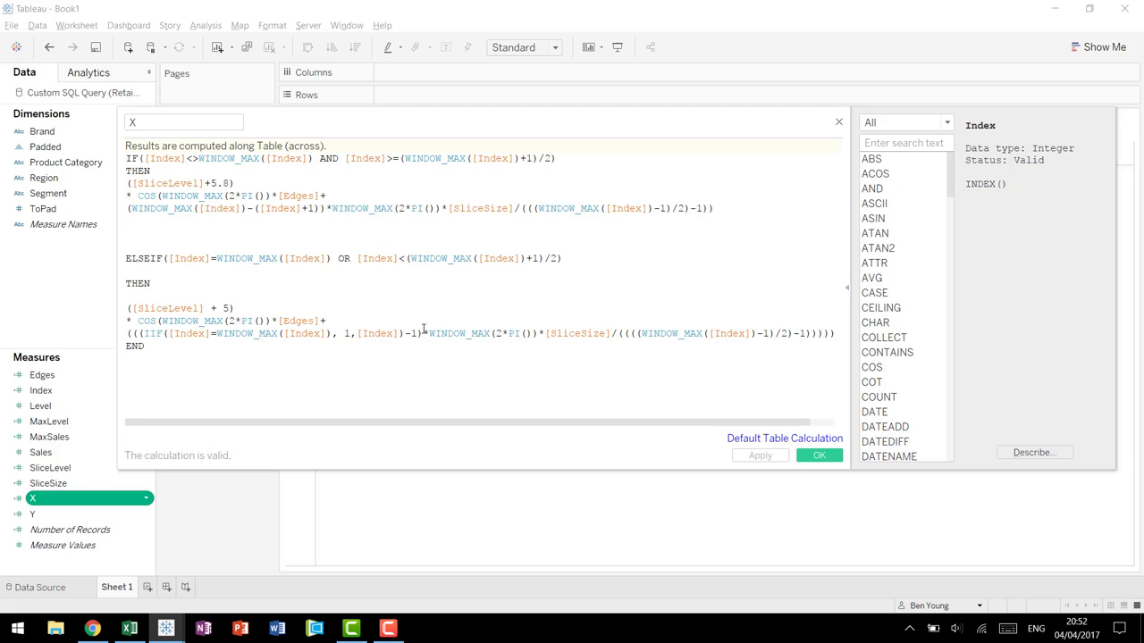
pyautogui.moveTo(166, 628)
pyautogui.click(243, 568)
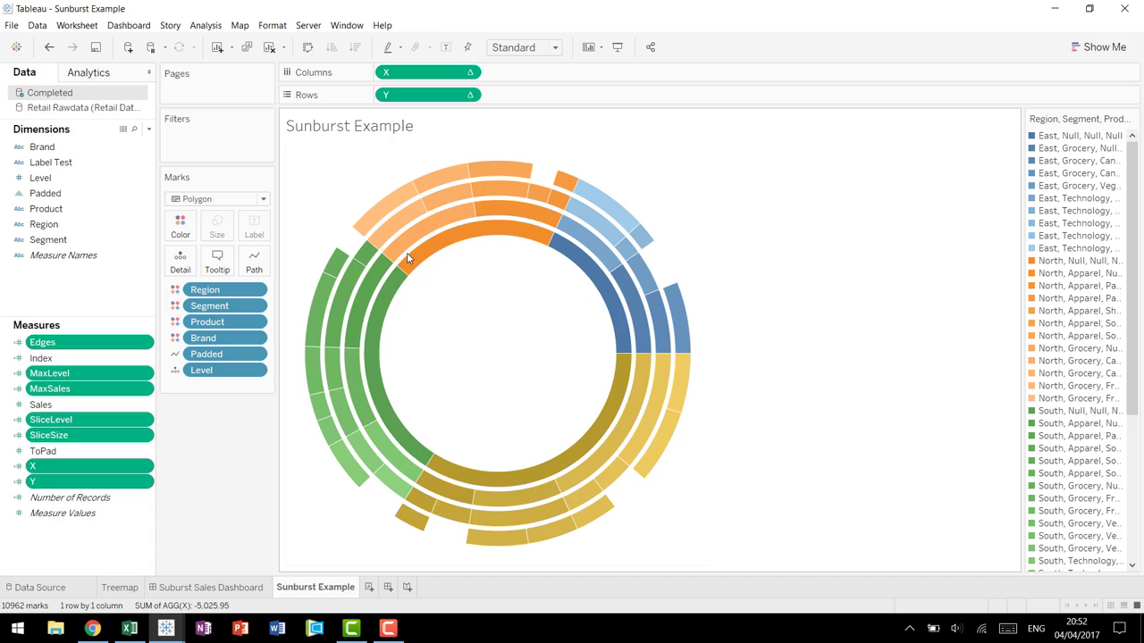
pyautogui.click(1054, 9)
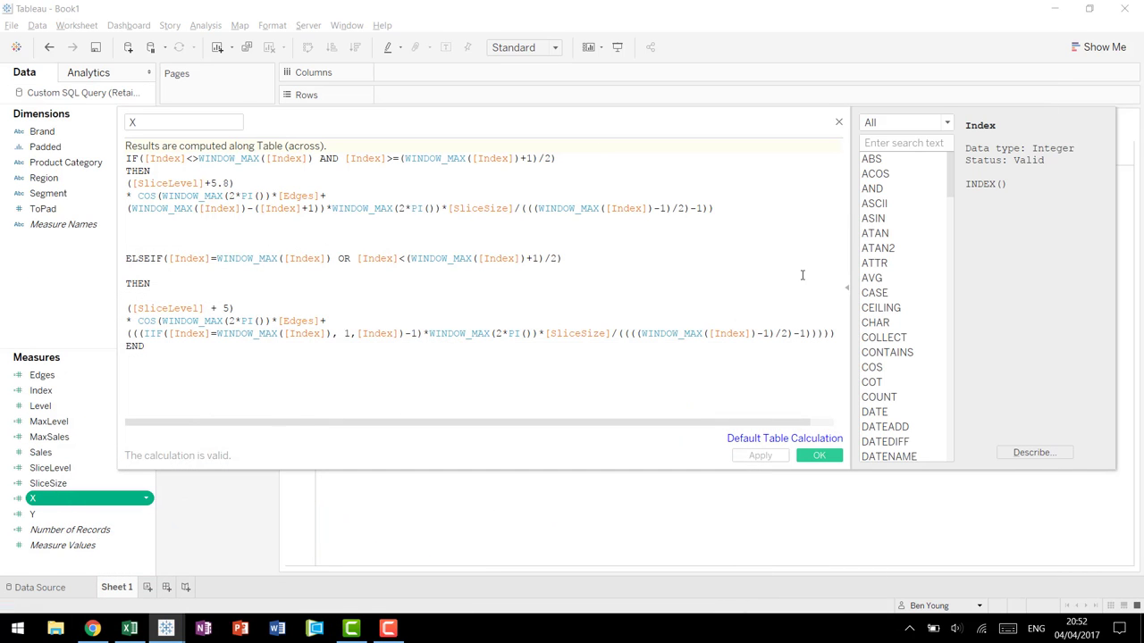
pyautogui.click(835, 123)
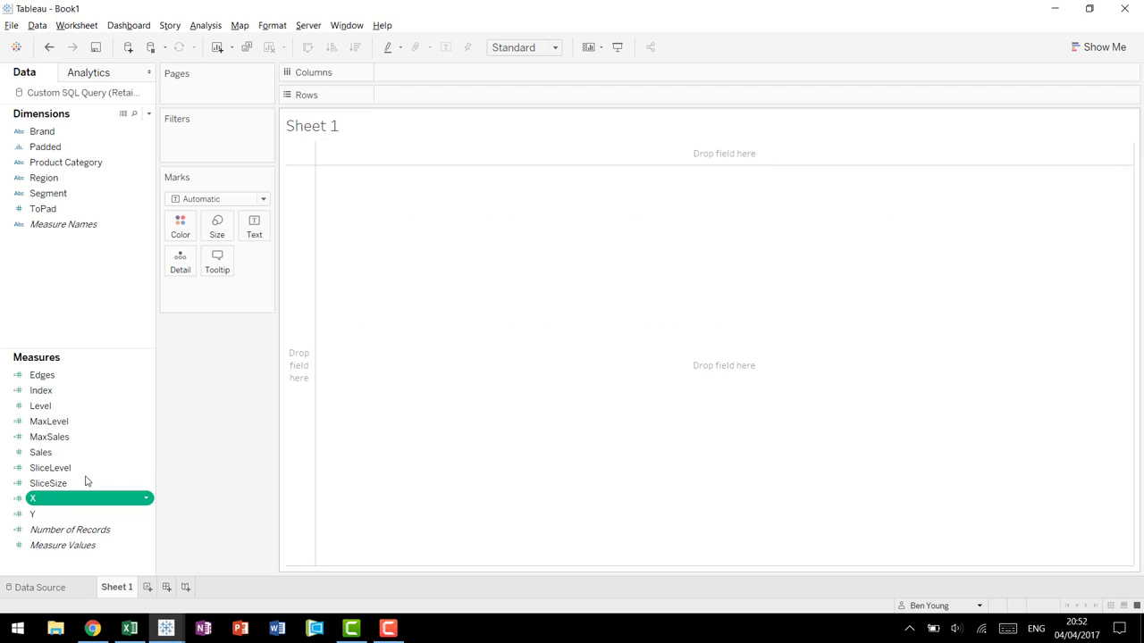
pyautogui.rightClick(45, 513)
pyautogui.click(108, 311)
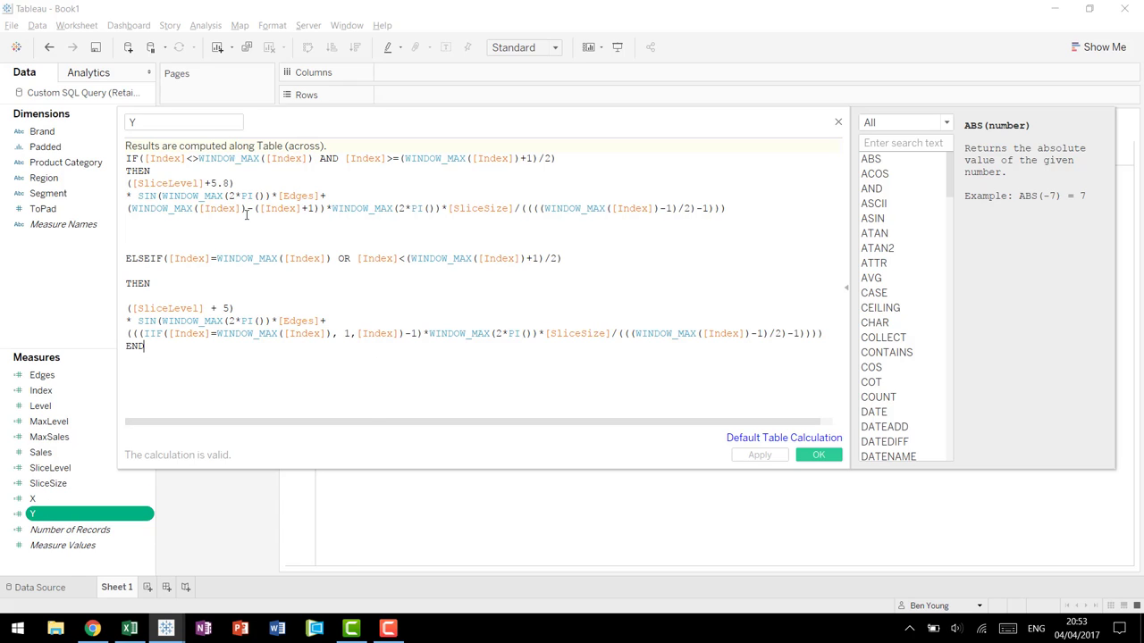
pyautogui.click(838, 123)
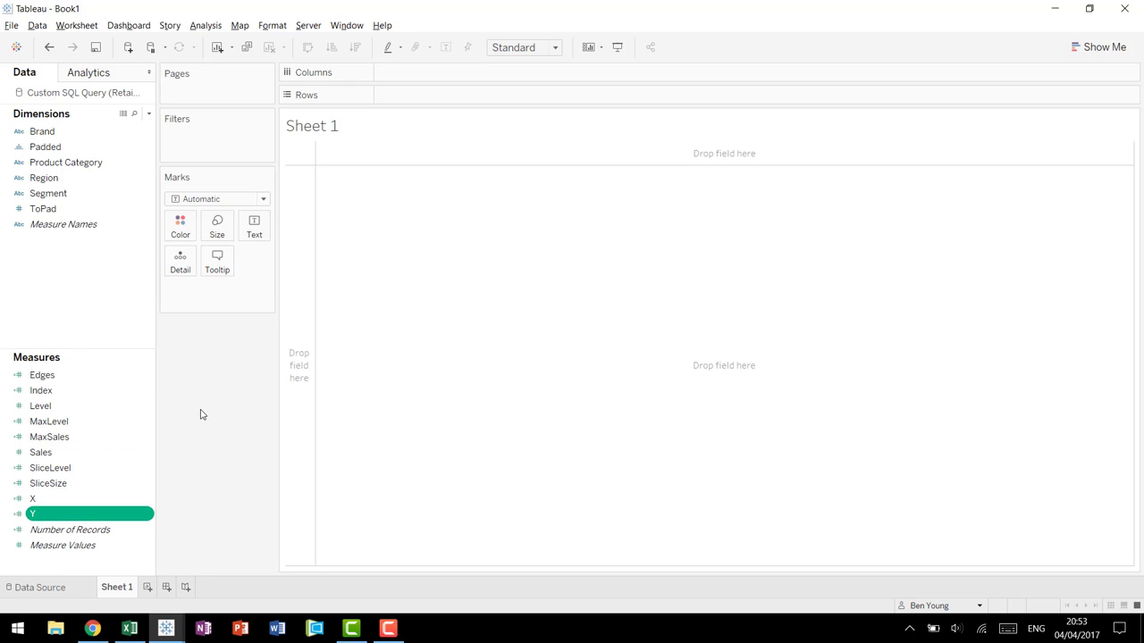
pyautogui.click(92, 628)
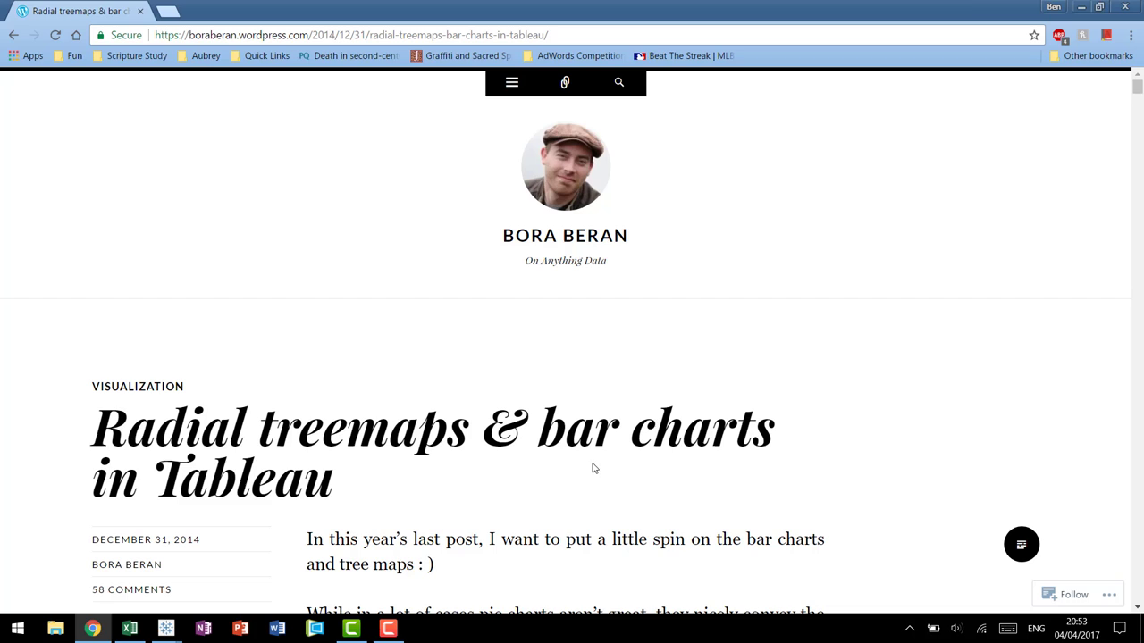
pyautogui.click(1082, 6)
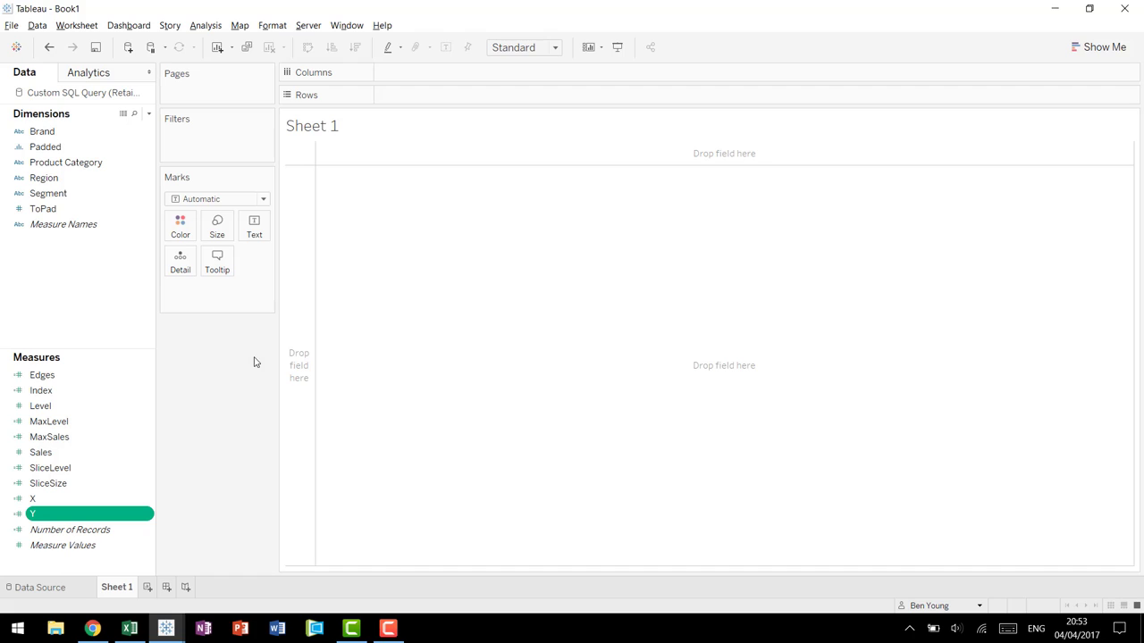
# - Add Region, Segment, Product Category and Brand to the Detail card
pyautogui.click(86, 307)
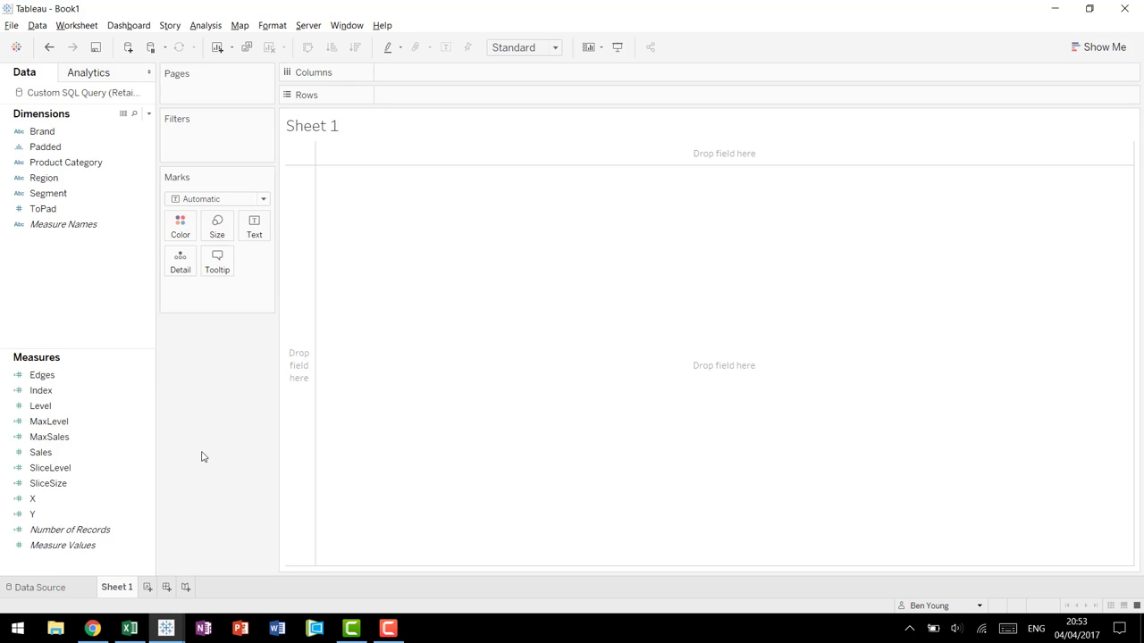
pyautogui.moveTo(87, 178); pyautogui.dragTo(180, 272)
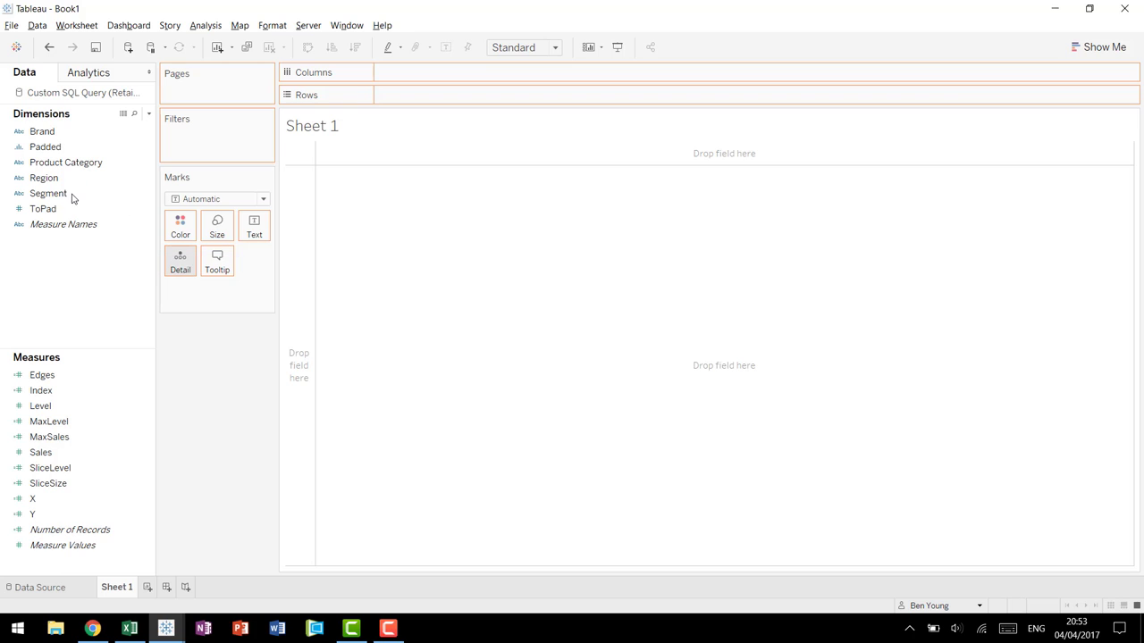
pyautogui.moveTo(74, 194); pyautogui.dragTo(180, 263)
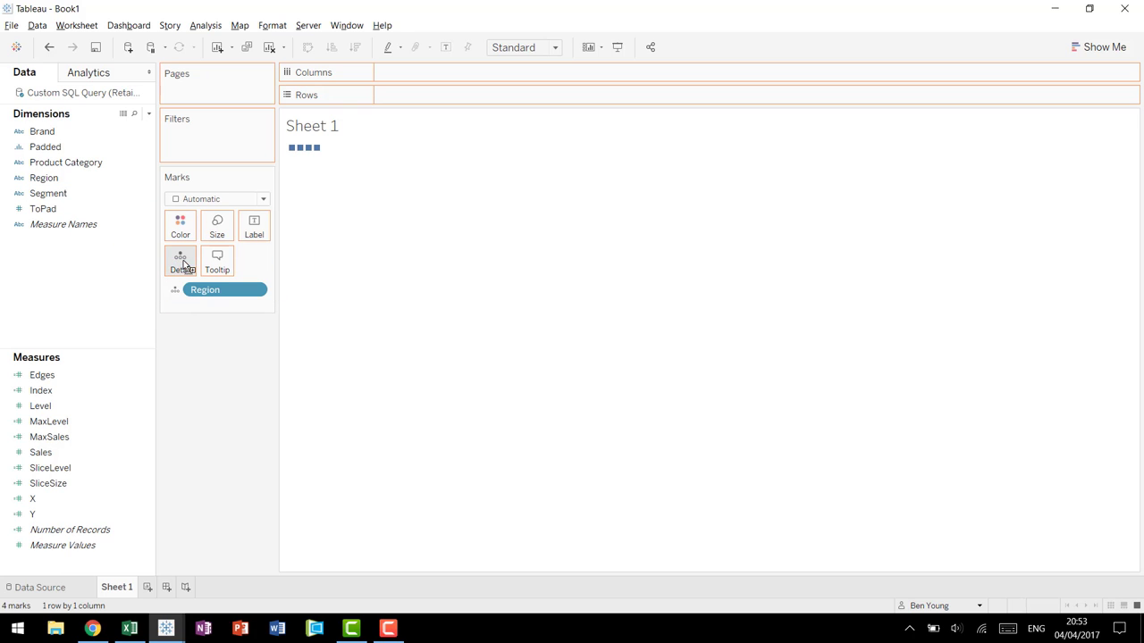
pyautogui.moveTo(66, 162); pyautogui.dragTo(180, 263)
pyautogui.moveTo(46, 132); pyautogui.dragTo(178, 265)
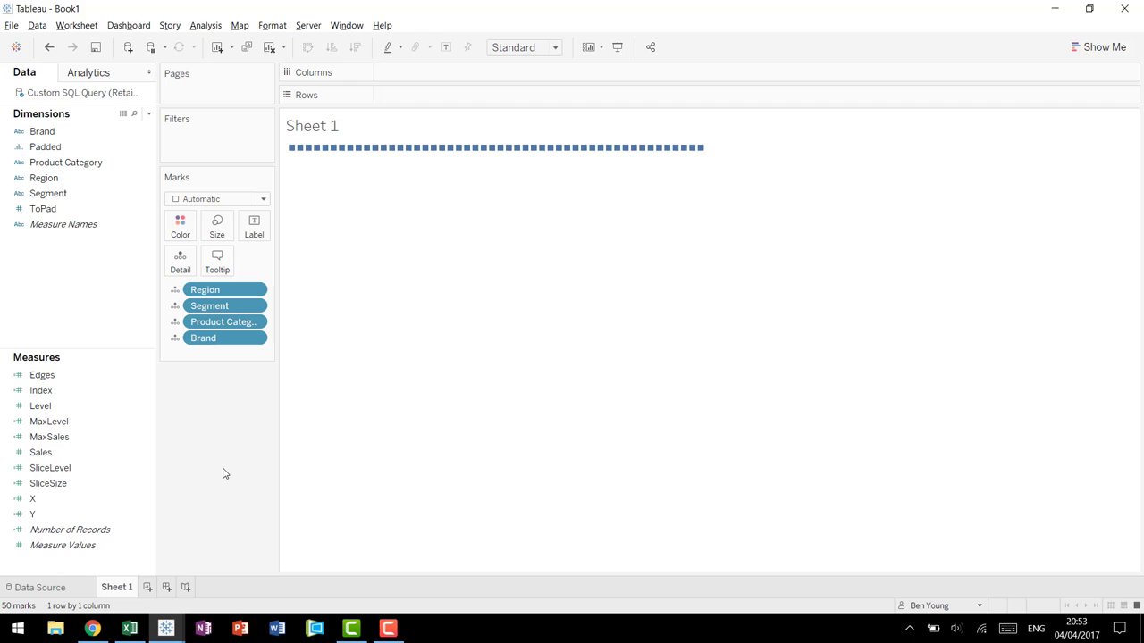
# - Put X on Columns, add Padded to Detail, and add Level to Marks as a dimension
pyautogui.moveTo(77, 499)
pyautogui.mouseDown()
pyautogui.moveTo(449, 67)
pyautogui.moveTo(75, 510)
pyautogui.moveTo(471, 94)
pyautogui.mouseUp()
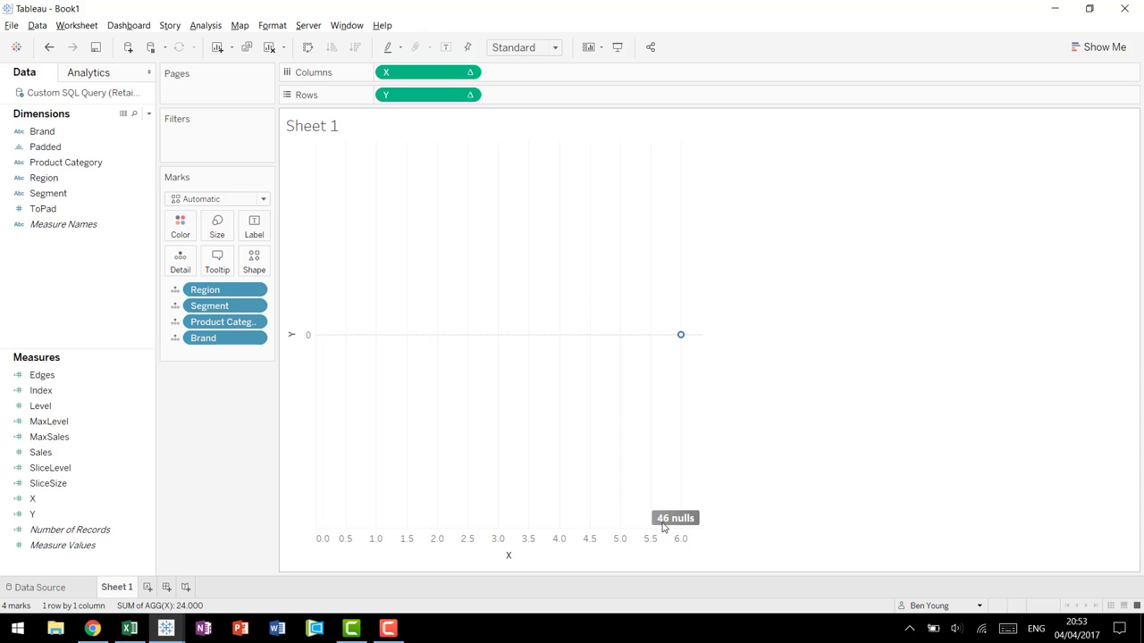
pyautogui.moveTo(687, 336)
pyautogui.moveTo(55, 148); pyautogui.dragTo(219, 363)
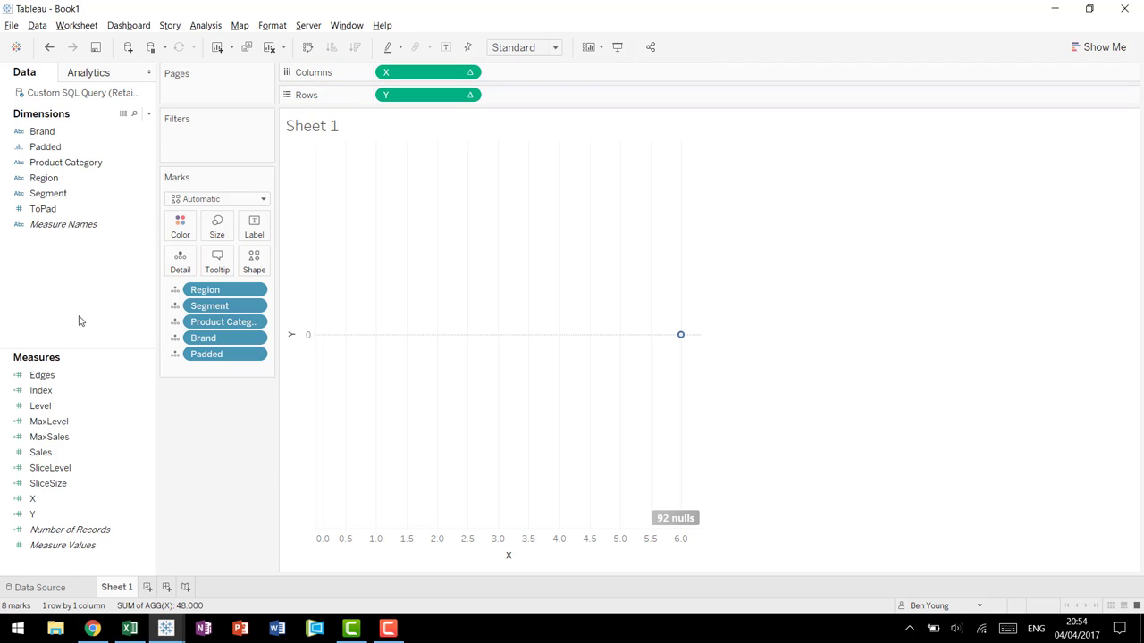
pyautogui.moveTo(74, 407); pyautogui.dragTo(72, 217)
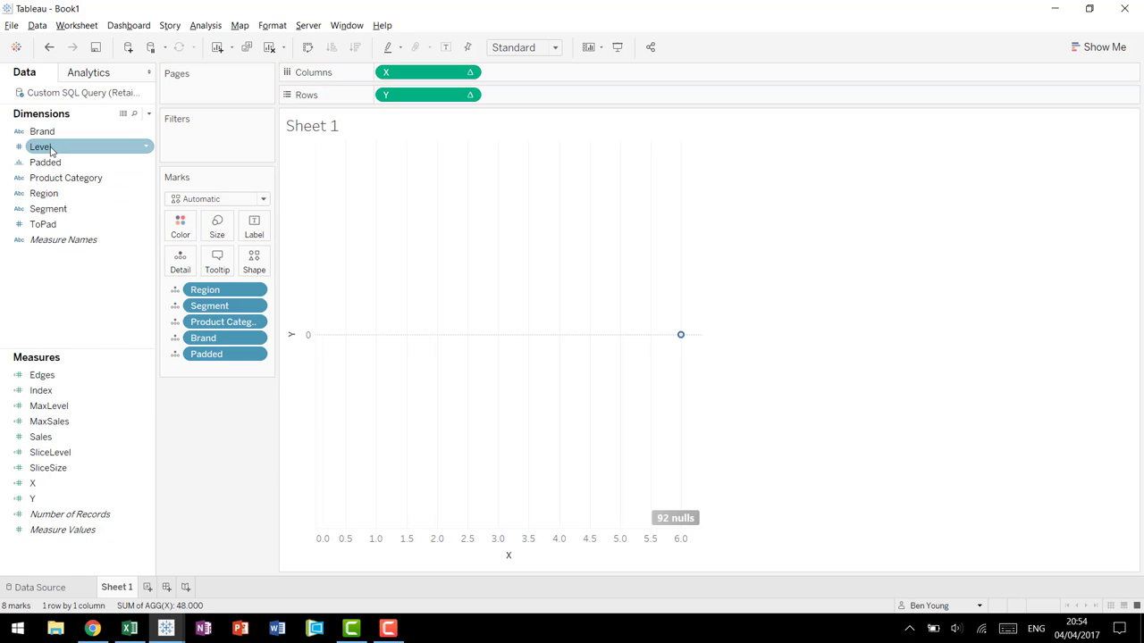
pyautogui.moveTo(42, 147); pyautogui.dragTo(212, 369)
pyautogui.click(263, 199)
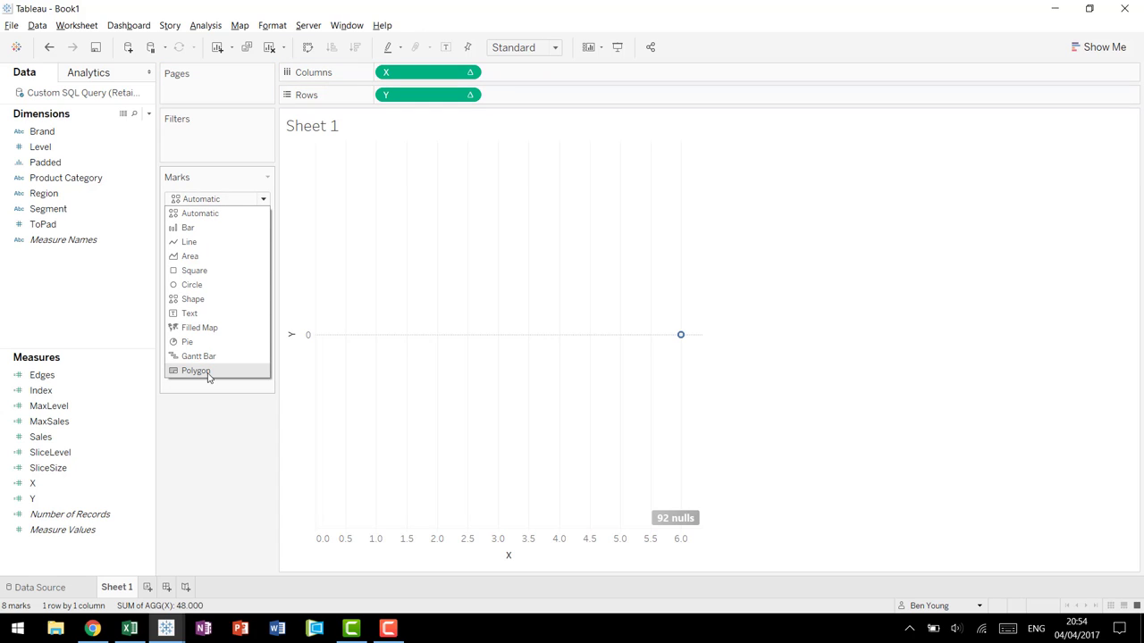
# - Switch the marks to Polygon, put Padded on Path, and place Level after Padded
pyautogui.click(201, 371)
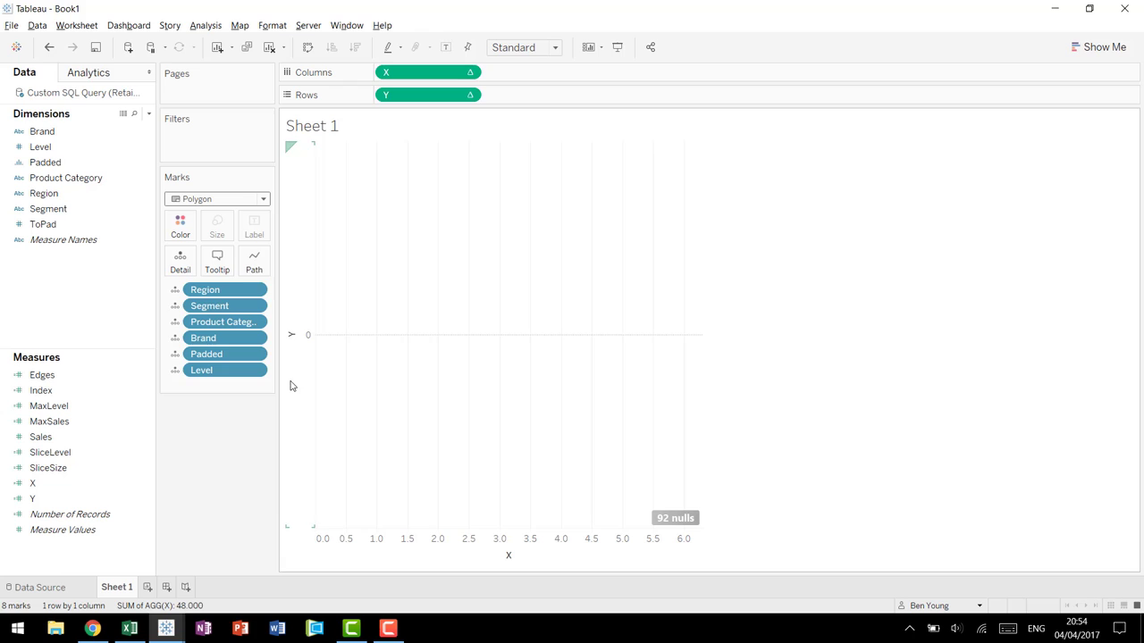
pyautogui.moveTo(210, 354); pyautogui.dragTo(253, 261)
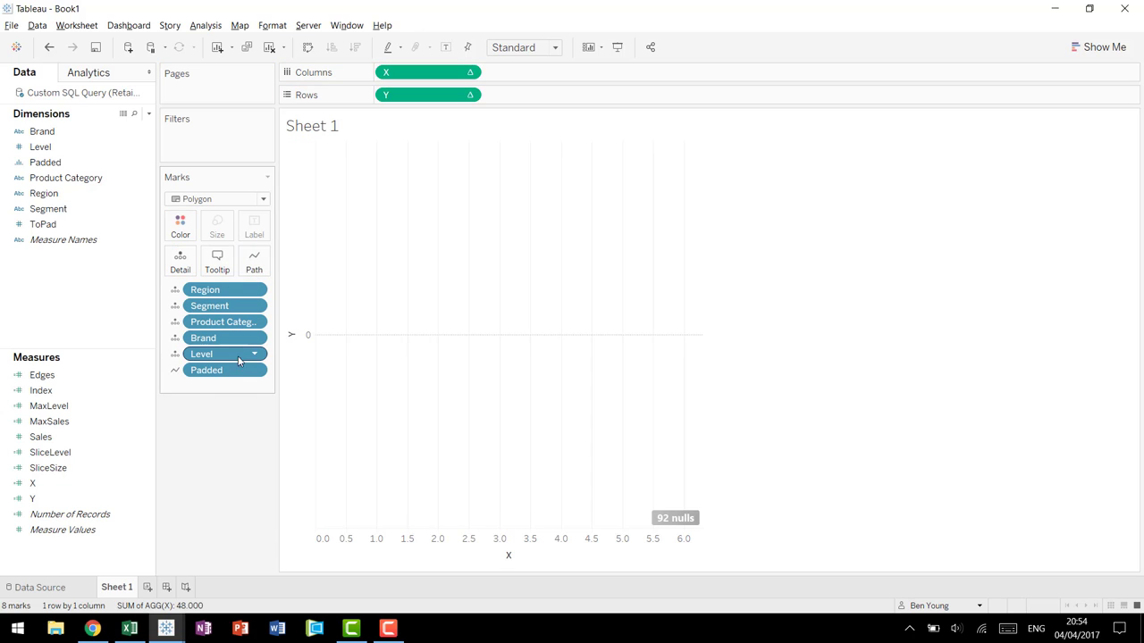
pyautogui.moveTo(225, 356); pyautogui.dragTo(240, 414)
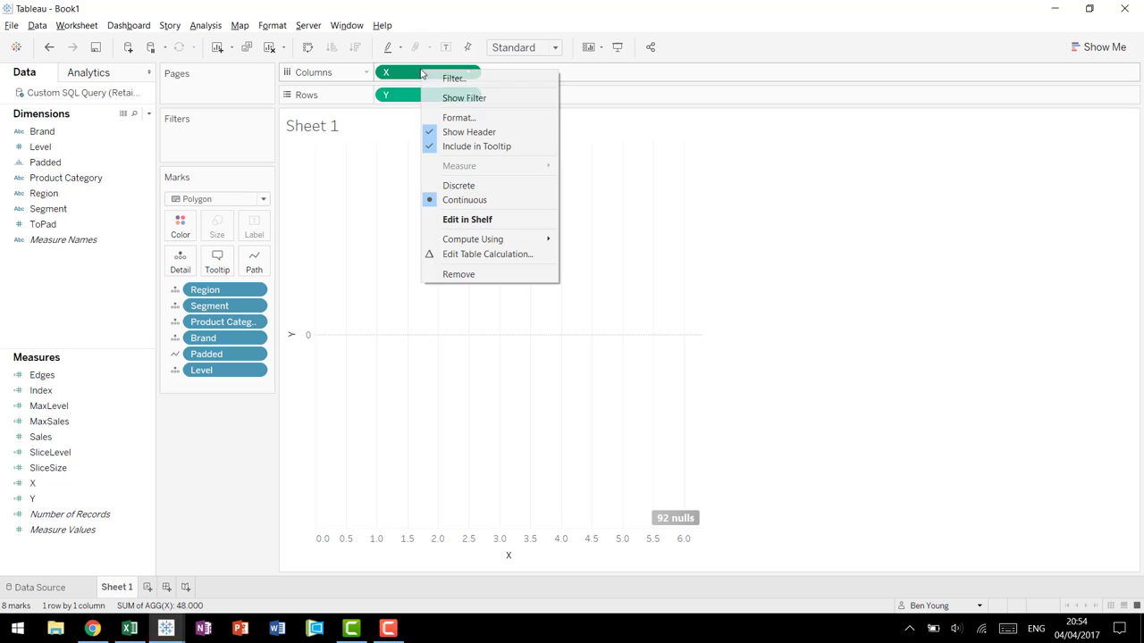
# - Set X's table calculation to Specific Dimensions, ordered Region, Segment, Product Category first
pyautogui.click(466, 254)
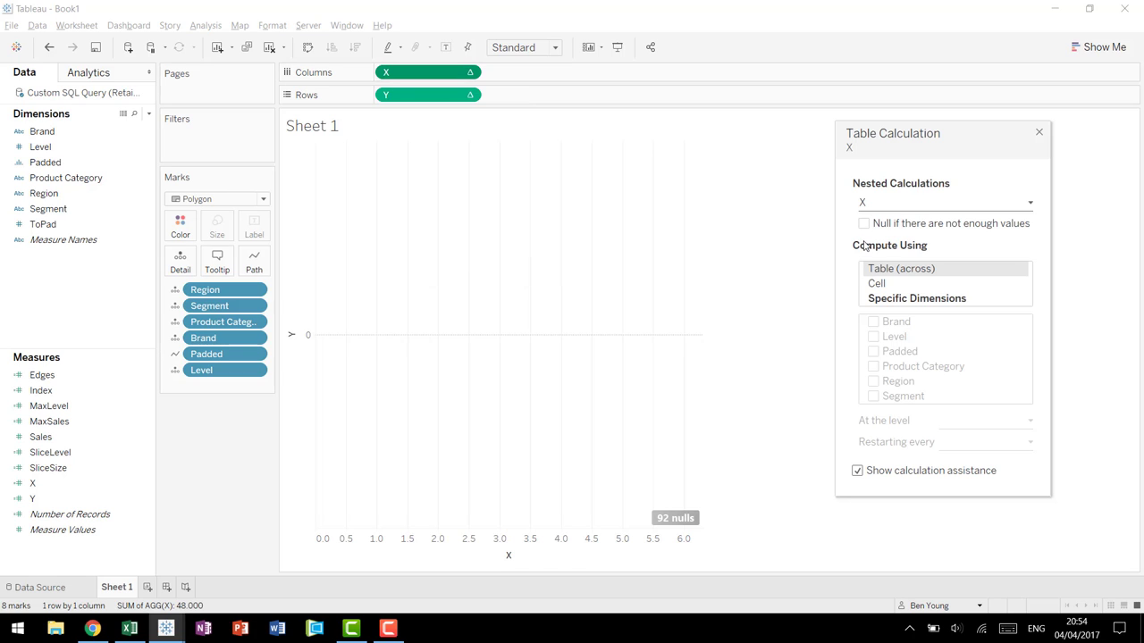
pyautogui.moveTo(914, 117); pyautogui.dragTo(913, 107)
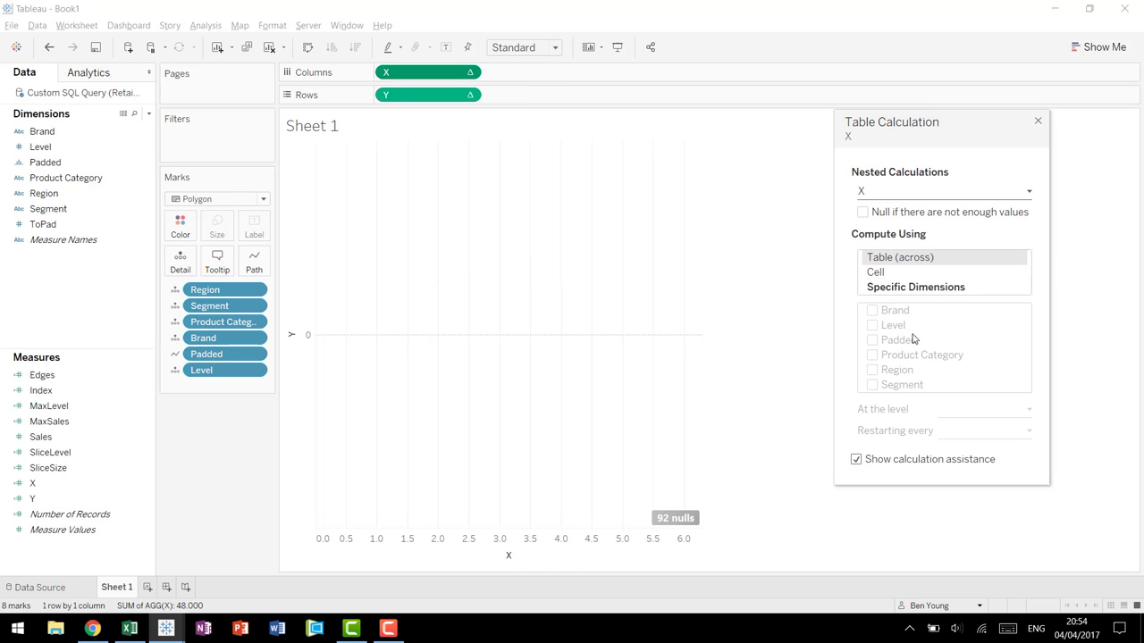
pyautogui.click(960, 197)
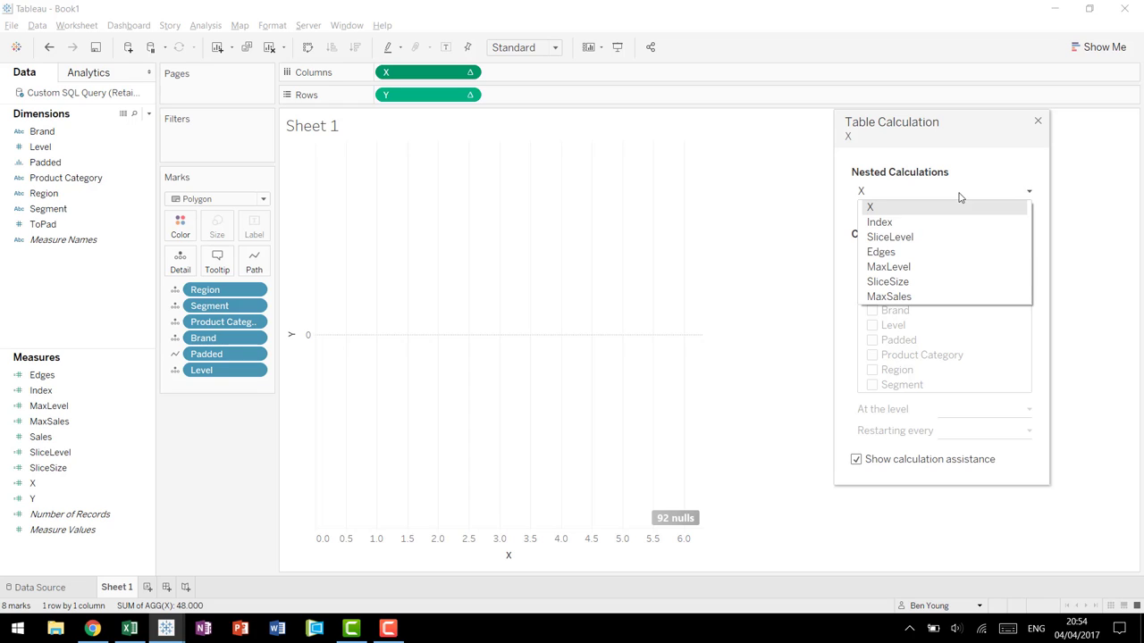
pyautogui.click(913, 190)
pyautogui.click(918, 287)
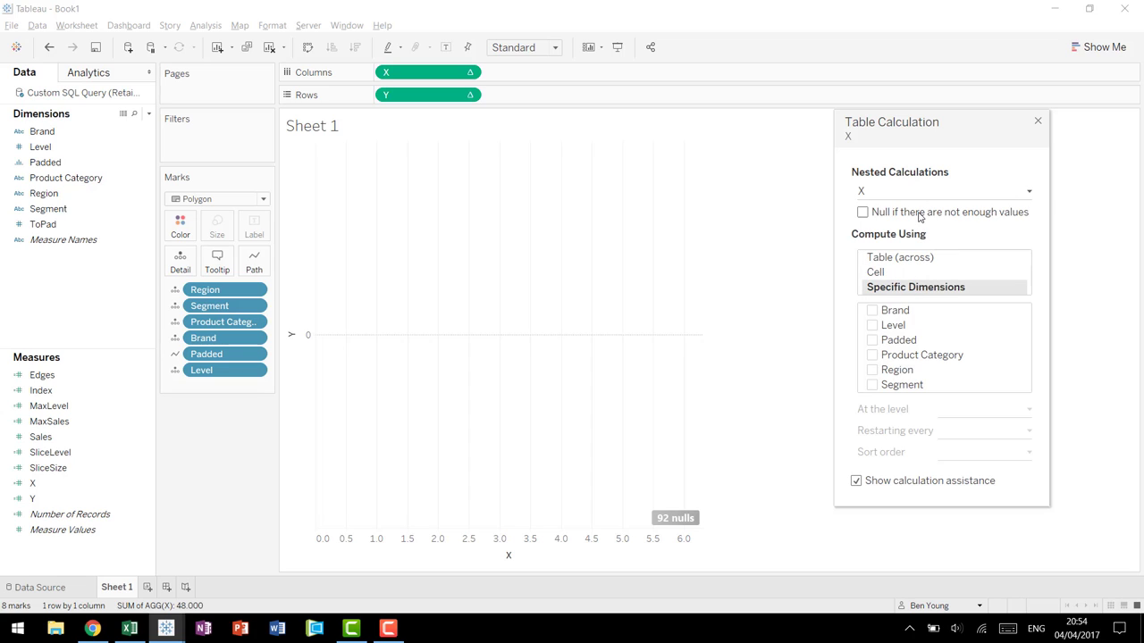
pyautogui.moveTo(897, 369); pyautogui.dragTo(910, 311)
pyautogui.moveTo(898, 384); pyautogui.dragTo(918, 344)
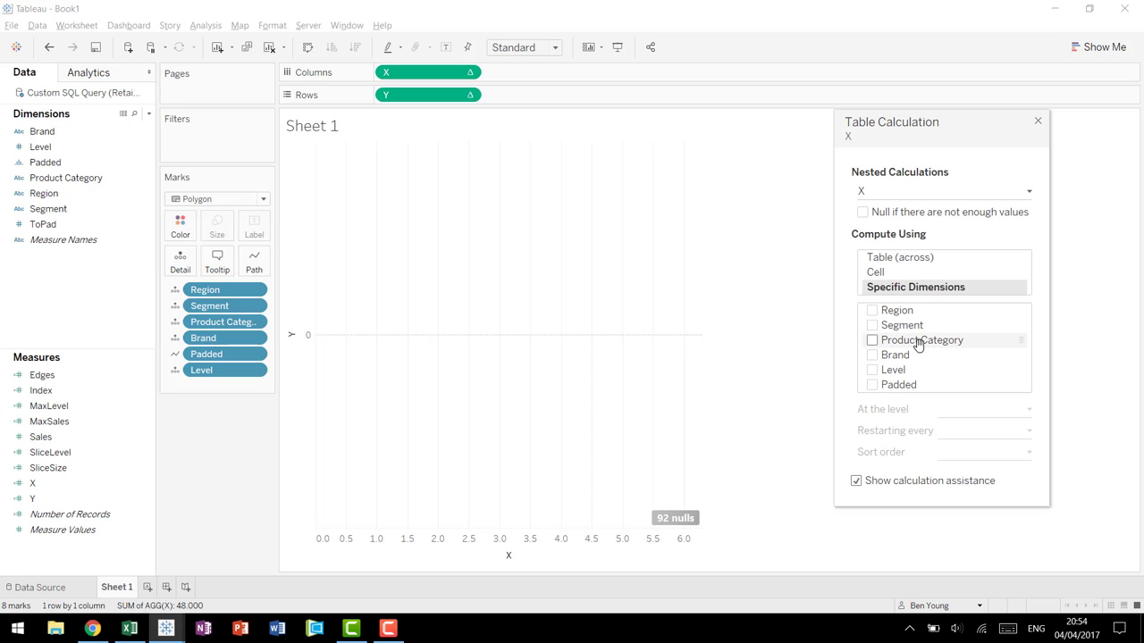
# - Tick Region, Segment, Product Category, Brand, Level and Padded for the X calculation
pyautogui.click(872, 310)
pyautogui.click(872, 325)
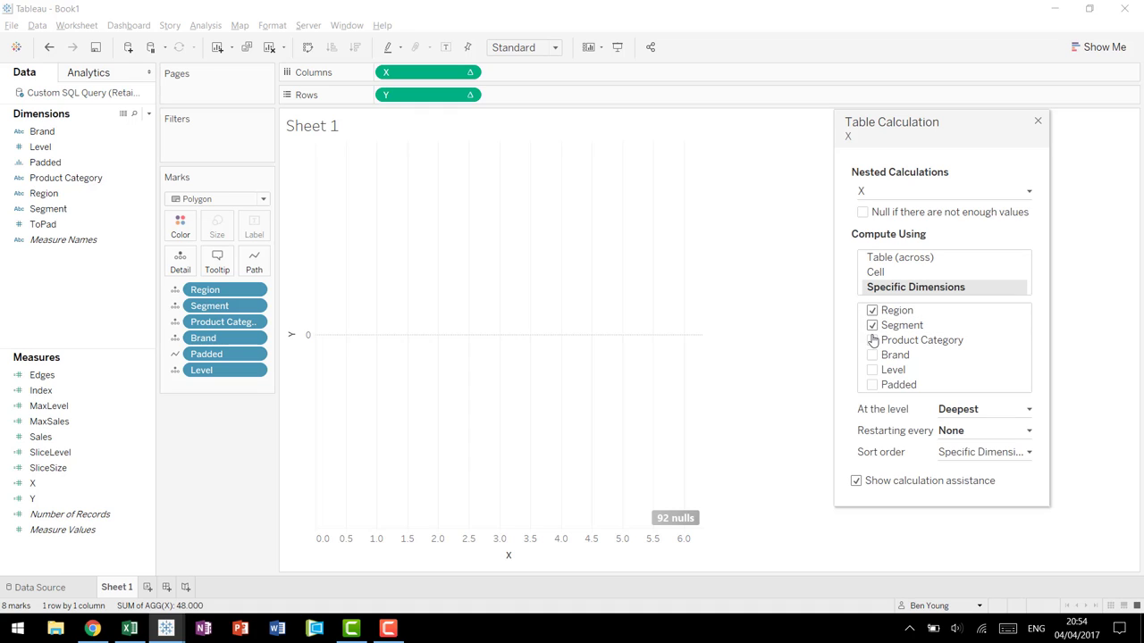
pyautogui.click(872, 341)
pyautogui.click(872, 355)
pyautogui.click(872, 370)
pyautogui.click(872, 384)
# - Set the nested Index calculation to compute along Padded only
pyautogui.click(963, 193)
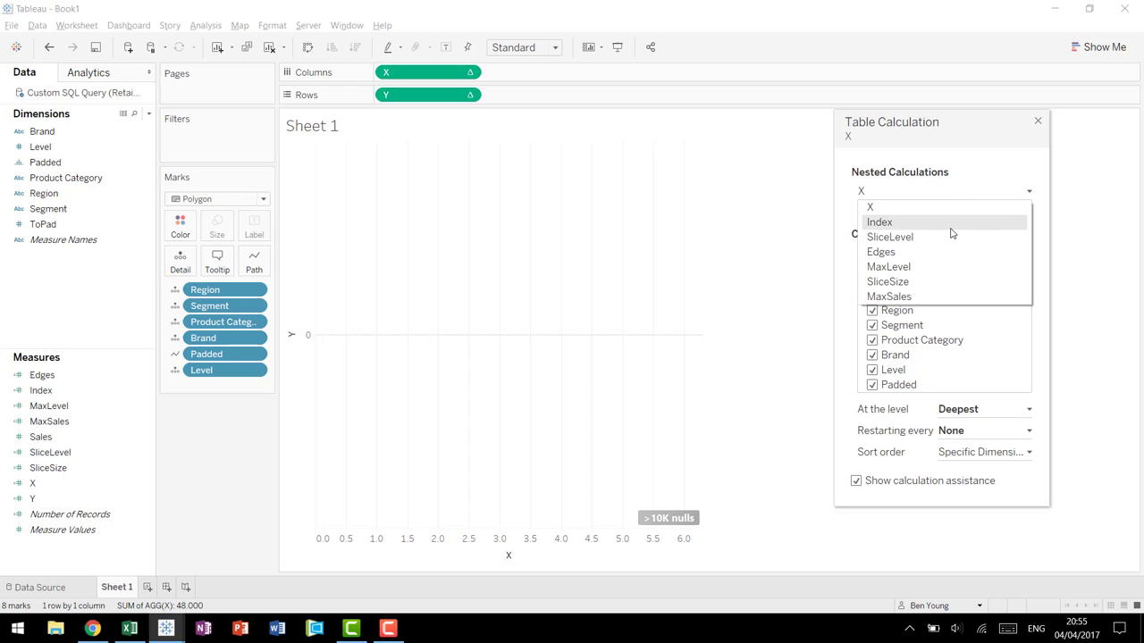
pyautogui.click(951, 222)
pyautogui.click(874, 321)
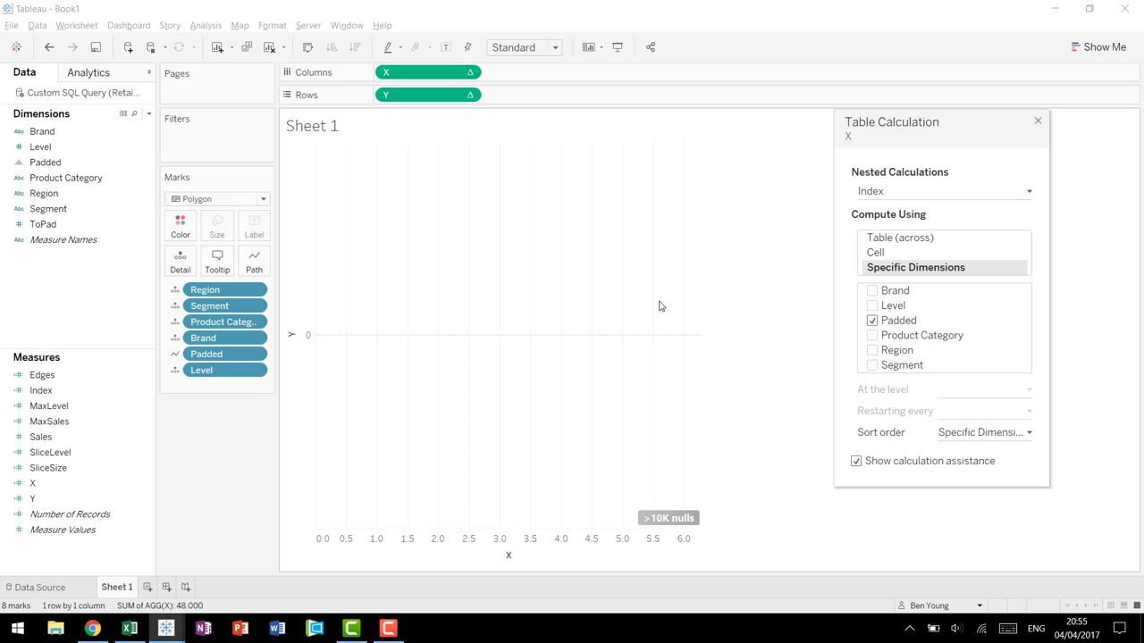
pyautogui.click(972, 193)
# - Make SliceLevel compute along specific dimensions with Region first, ticking all except Level
pyautogui.click(959, 238)
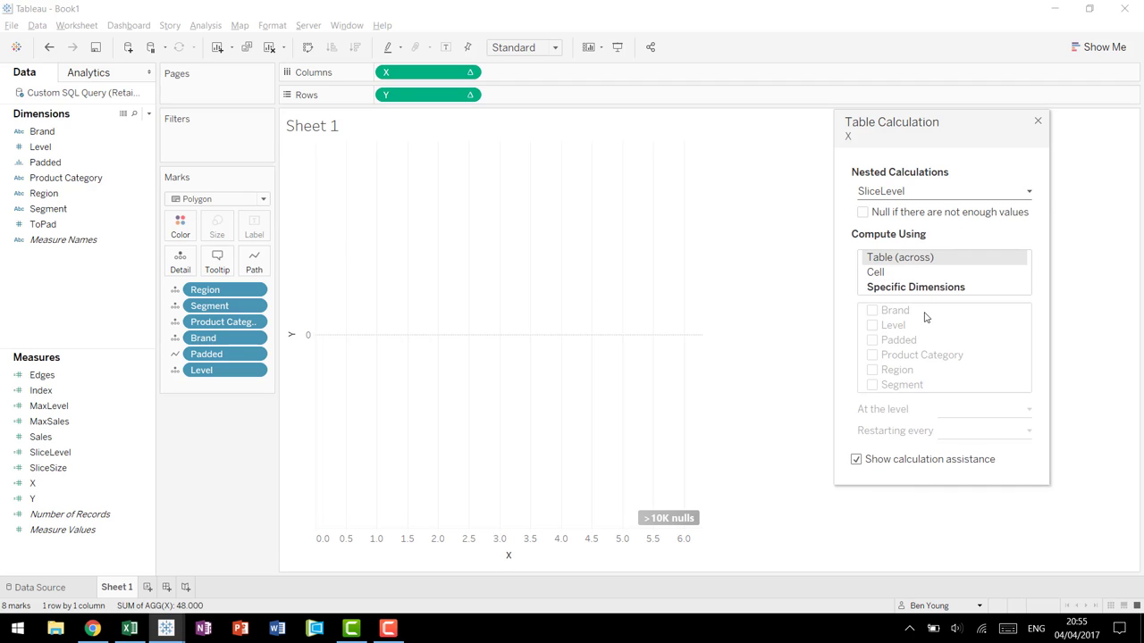
pyautogui.click(913, 287)
pyautogui.moveTo(912, 370); pyautogui.dragTo(921, 326)
pyautogui.click(872, 311)
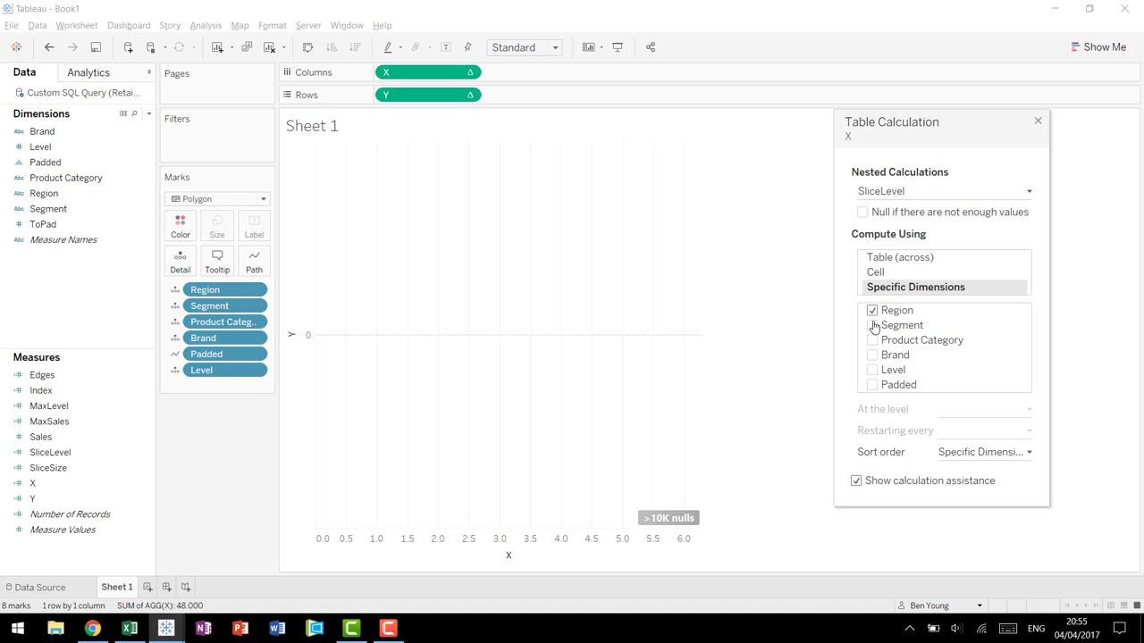
pyautogui.click(873, 341)
pyautogui.click(872, 355)
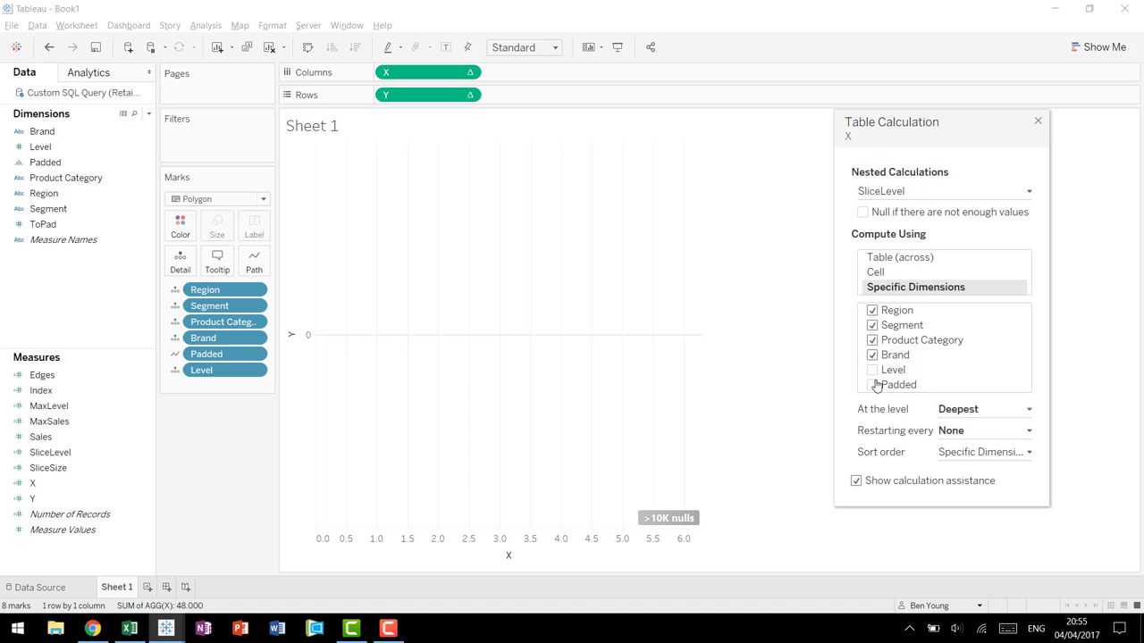
pyautogui.click(873, 385)
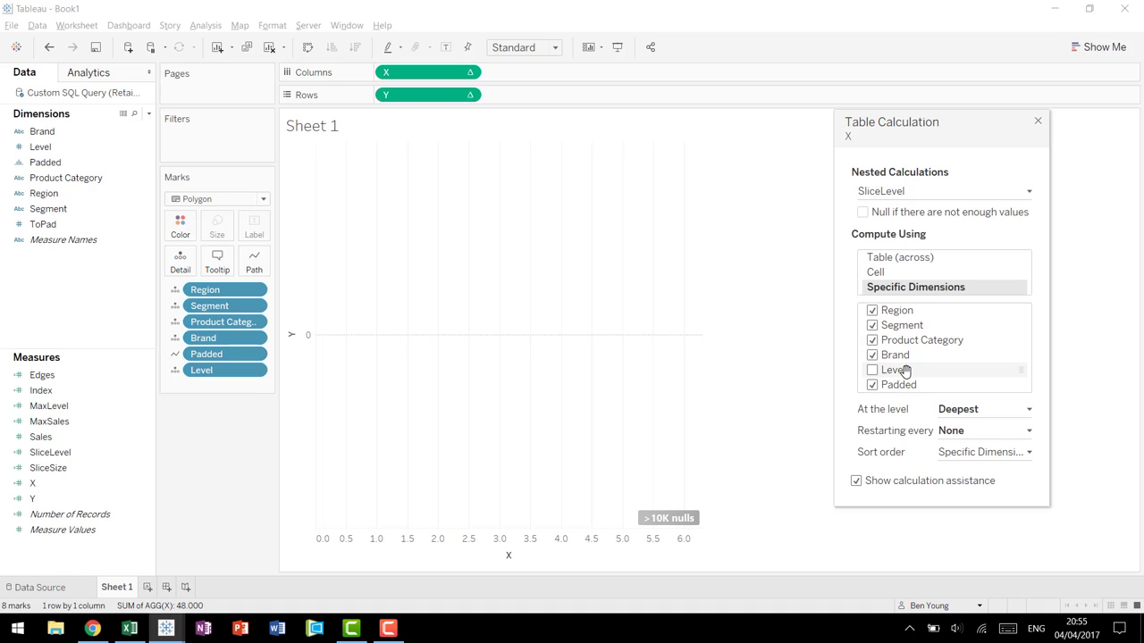
# - Make Edges compute along Region, Segment, Product Category, Brand and Level, excluding Padded
pyautogui.click(956, 192)
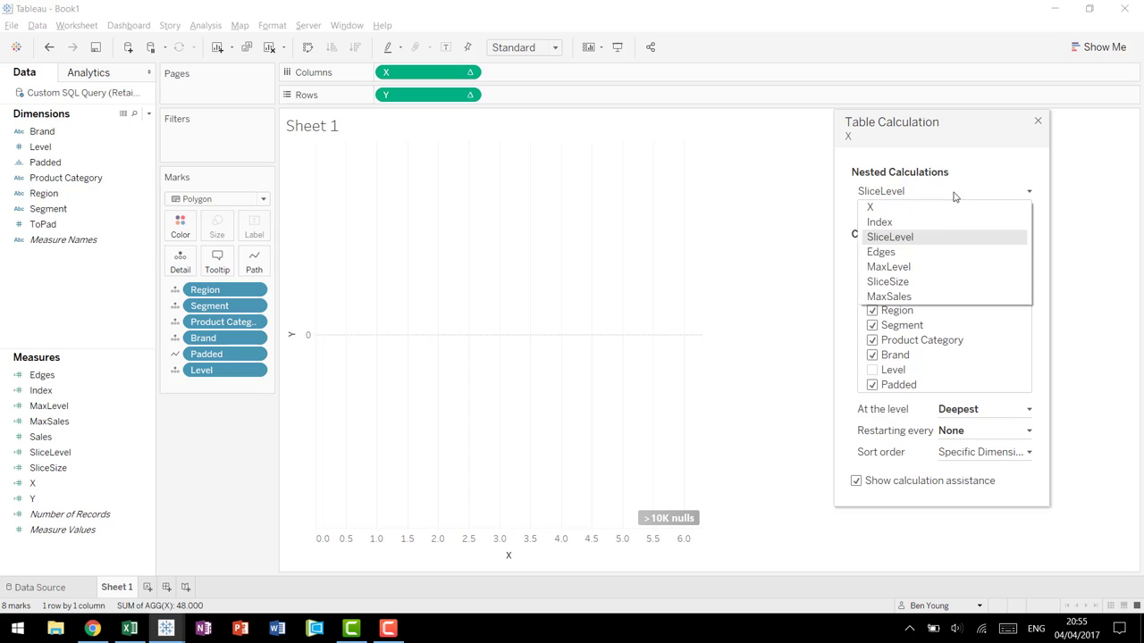
pyautogui.click(927, 253)
pyautogui.click(911, 267)
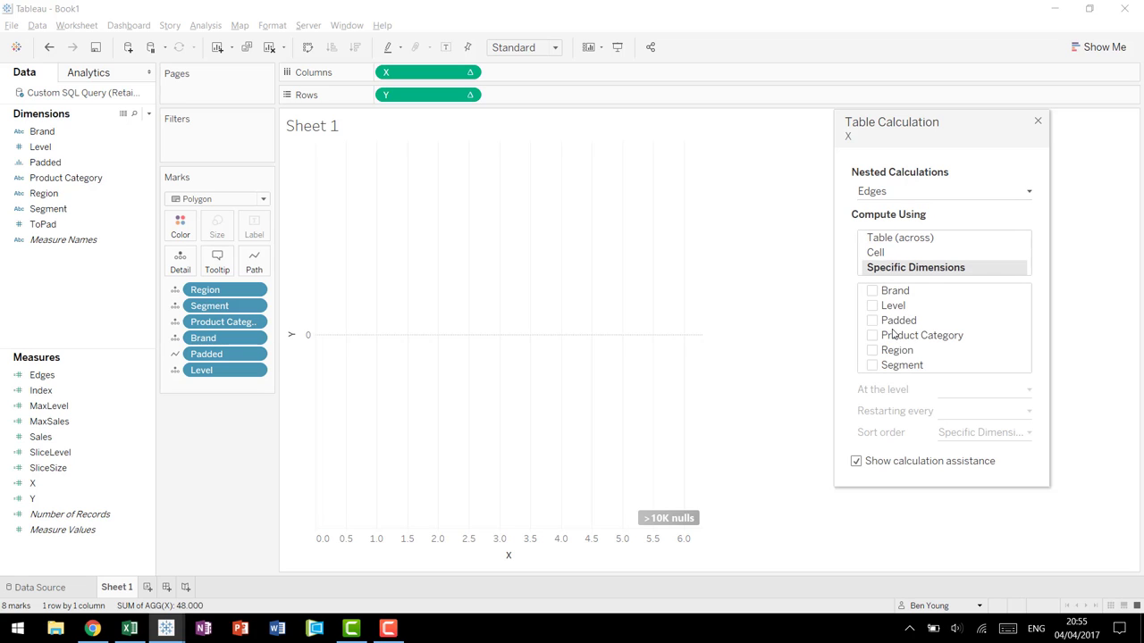
pyautogui.moveTo(904, 352); pyautogui.dragTo(922, 291)
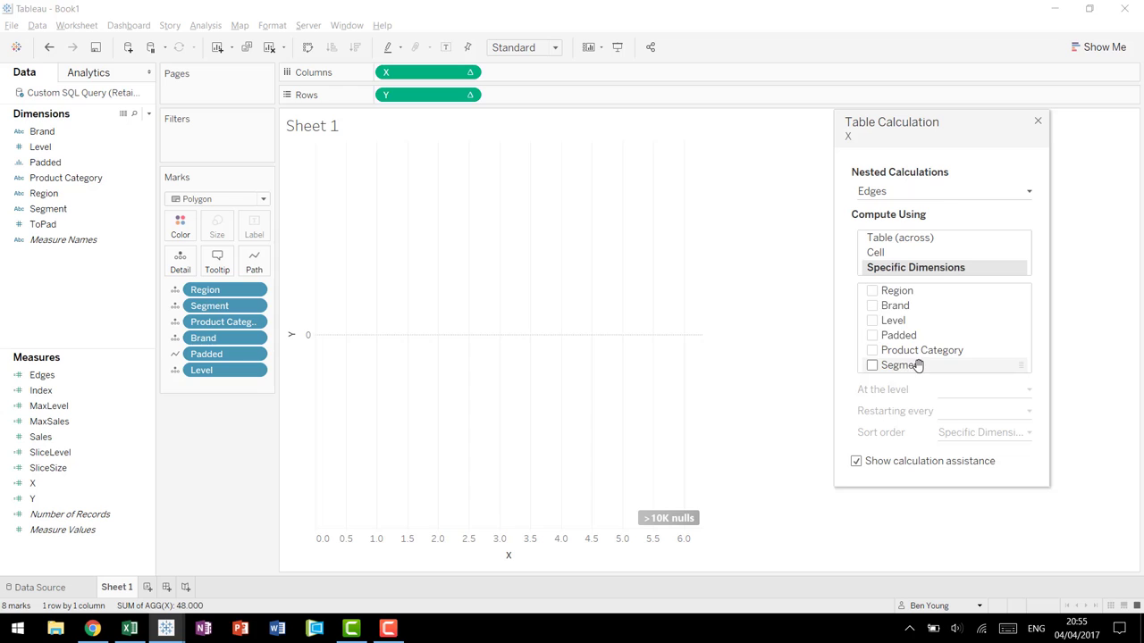
pyautogui.moveTo(914, 366); pyautogui.dragTo(924, 319)
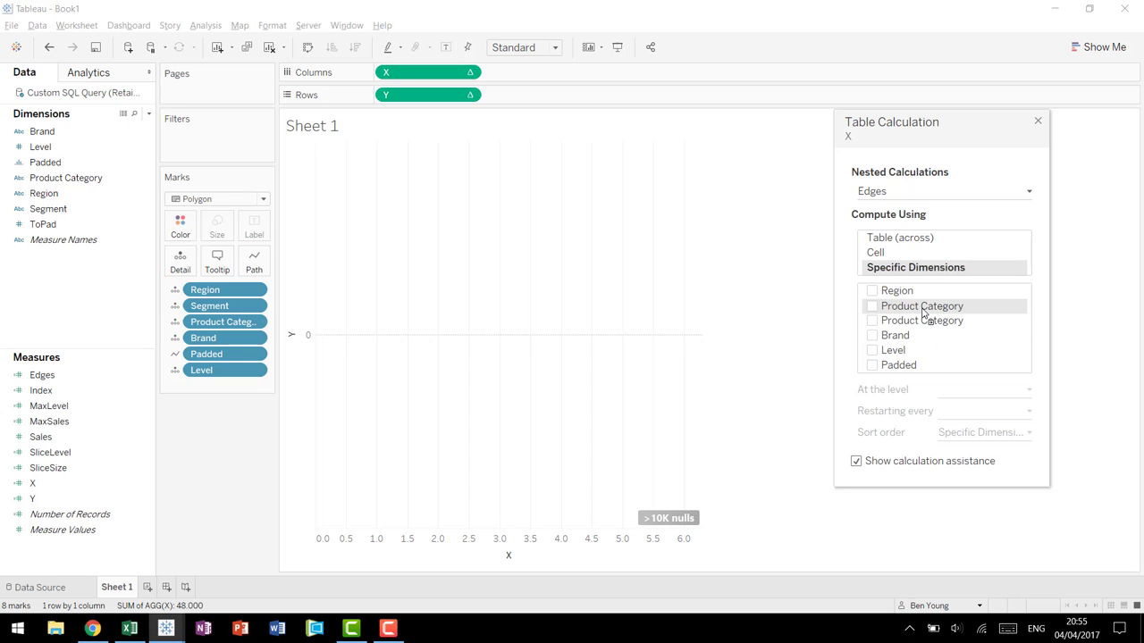
pyautogui.click(873, 291)
pyautogui.click(873, 305)
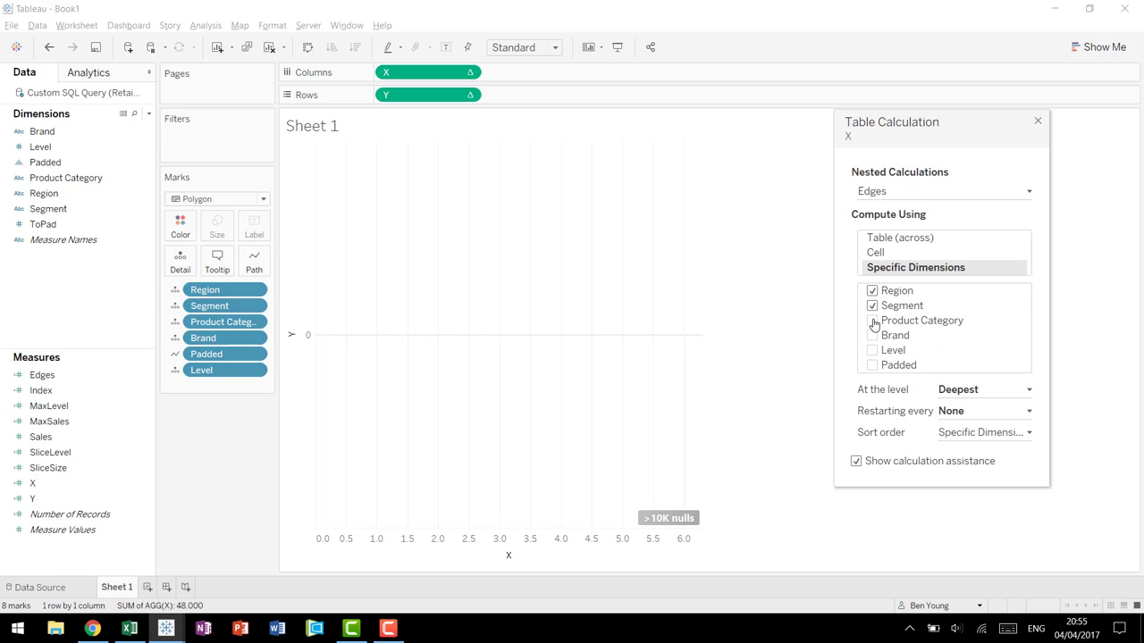
pyautogui.click(873, 351)
# - Compare against the finished Sunburst Example workbook, then return to Book1
pyautogui.moveTo(165, 619)
pyautogui.click(248, 563)
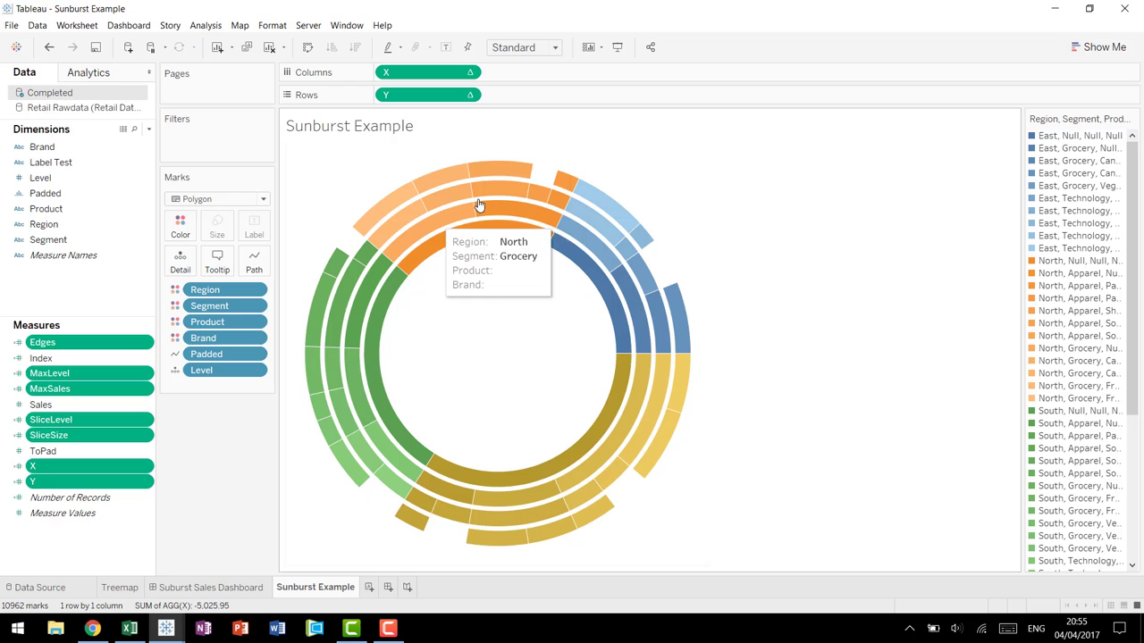
pyautogui.moveTo(166, 625)
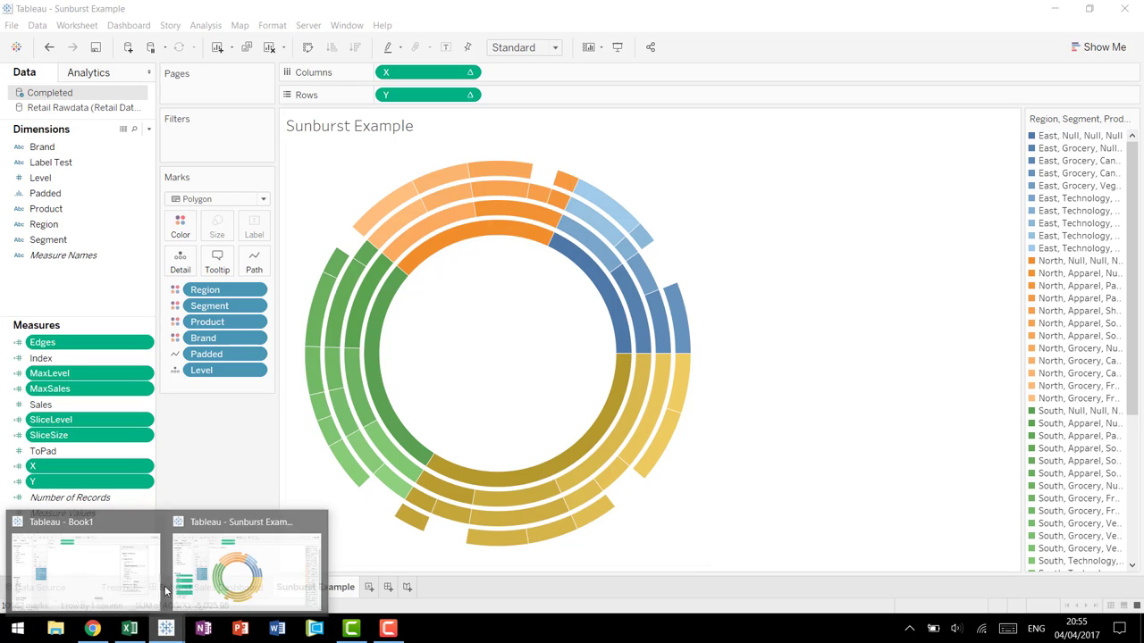
pyautogui.click(84, 563)
pyautogui.click(942, 196)
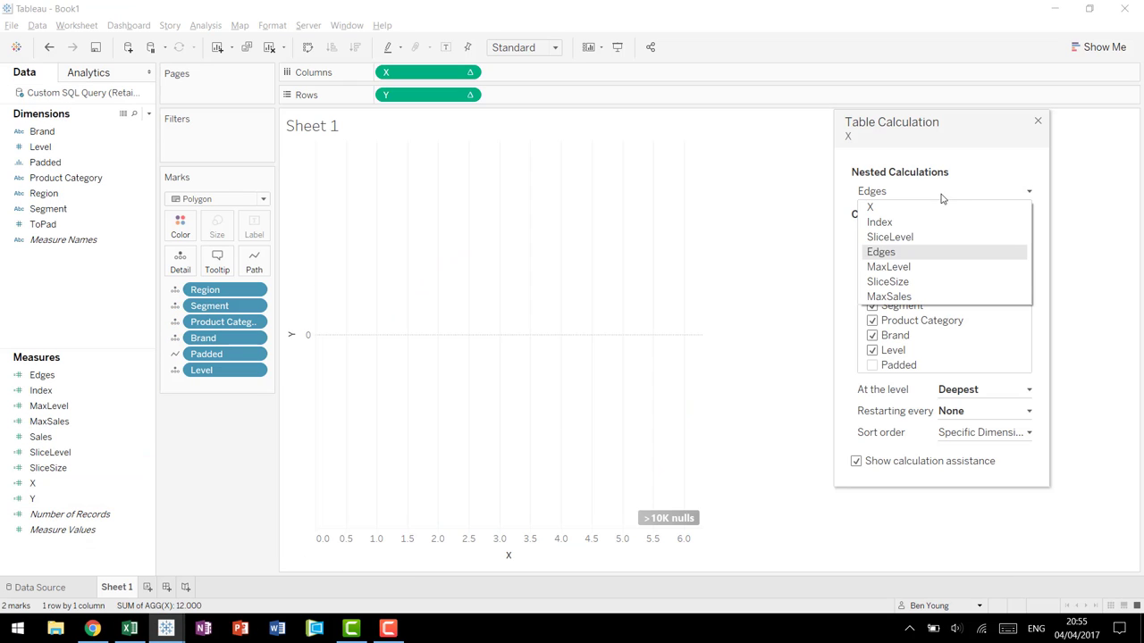
# - Make MaxLevel compute along Padded only
pyautogui.click(919, 266)
pyautogui.click(921, 287)
pyautogui.click(872, 340)
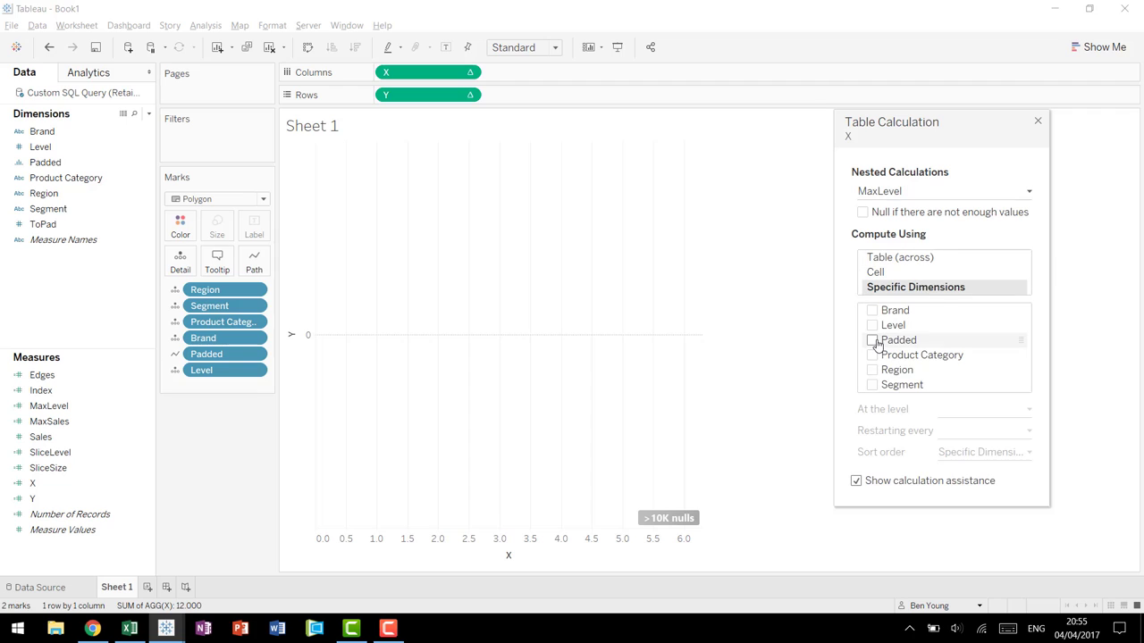
# - Make SliceSize compute along all six dimensions, with Region and Segment first
pyautogui.click(915, 199)
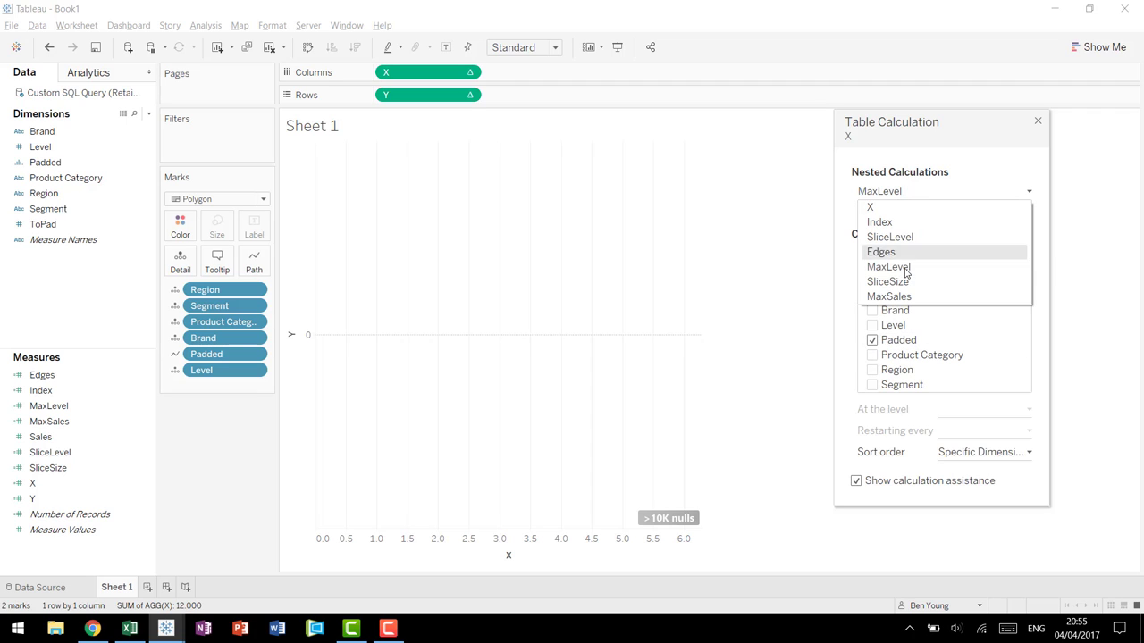
pyautogui.click(907, 281)
pyautogui.click(904, 291)
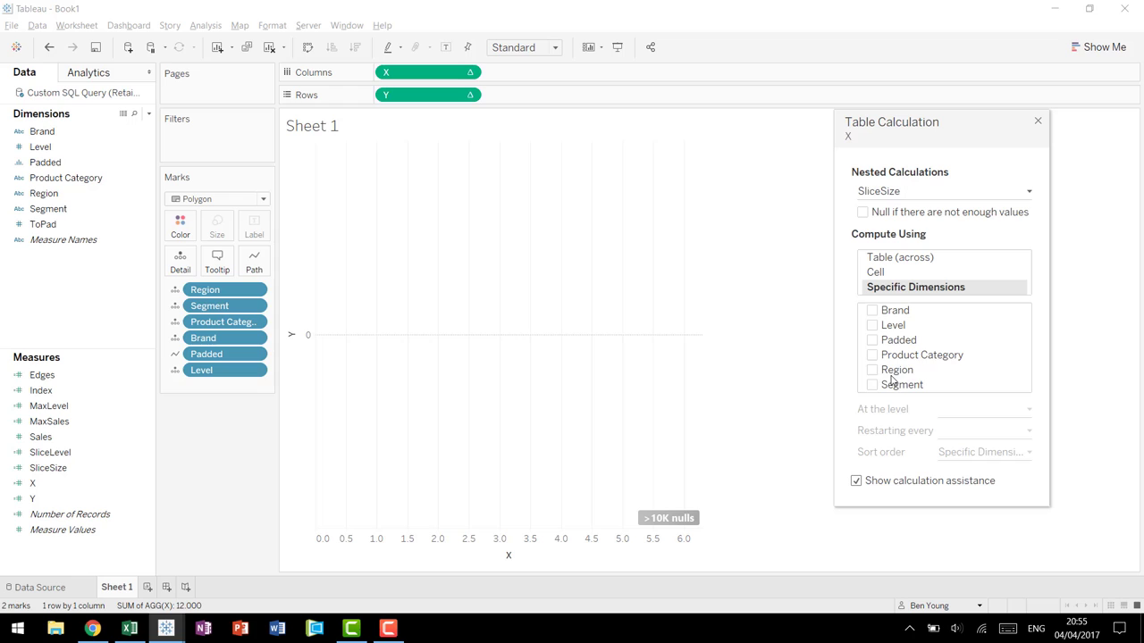
pyautogui.moveTo(894, 370); pyautogui.dragTo(912, 340)
pyautogui.click(873, 311)
pyautogui.click(873, 326)
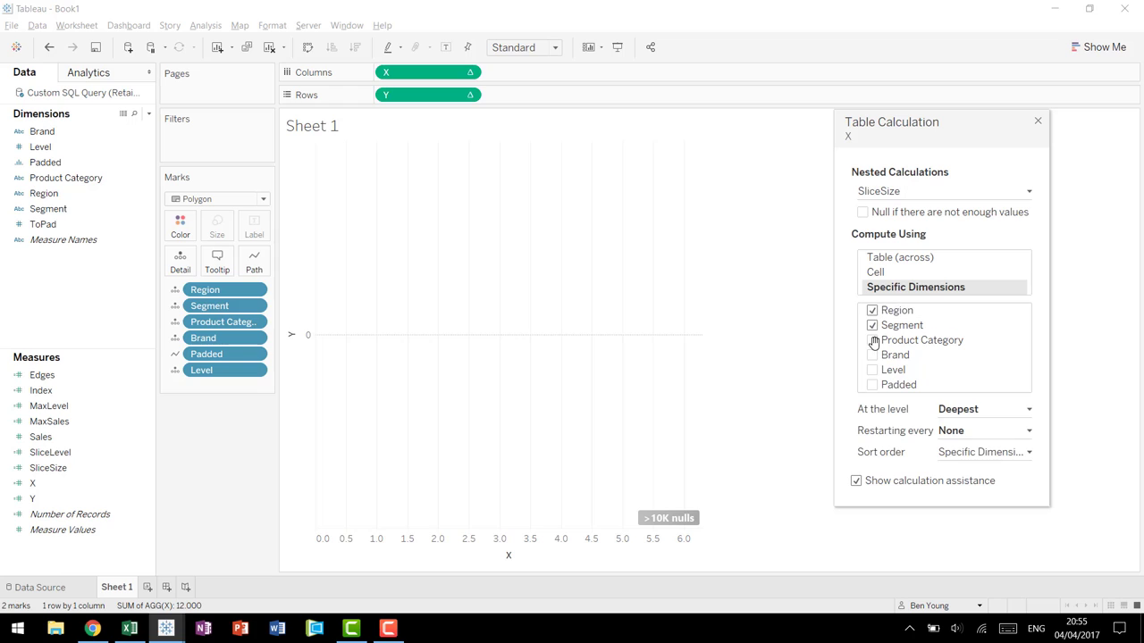
pyautogui.click(872, 386)
# - Set MaxSales to compute along Padded only and close the table calculation settings
pyautogui.click(926, 195)
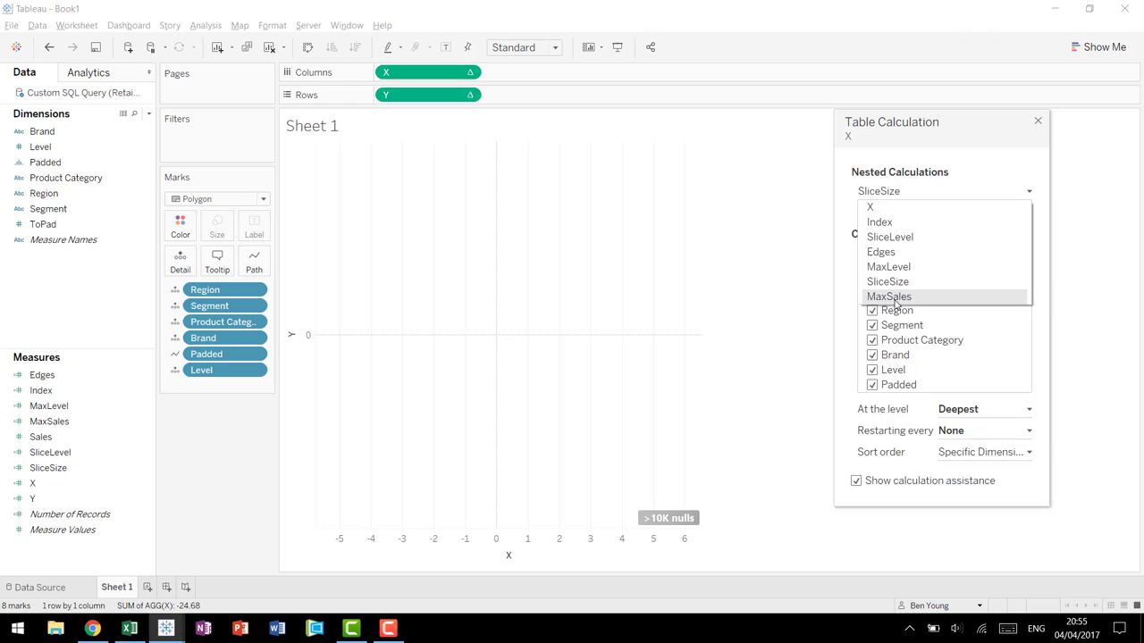
pyautogui.click(899, 297)
pyautogui.click(872, 341)
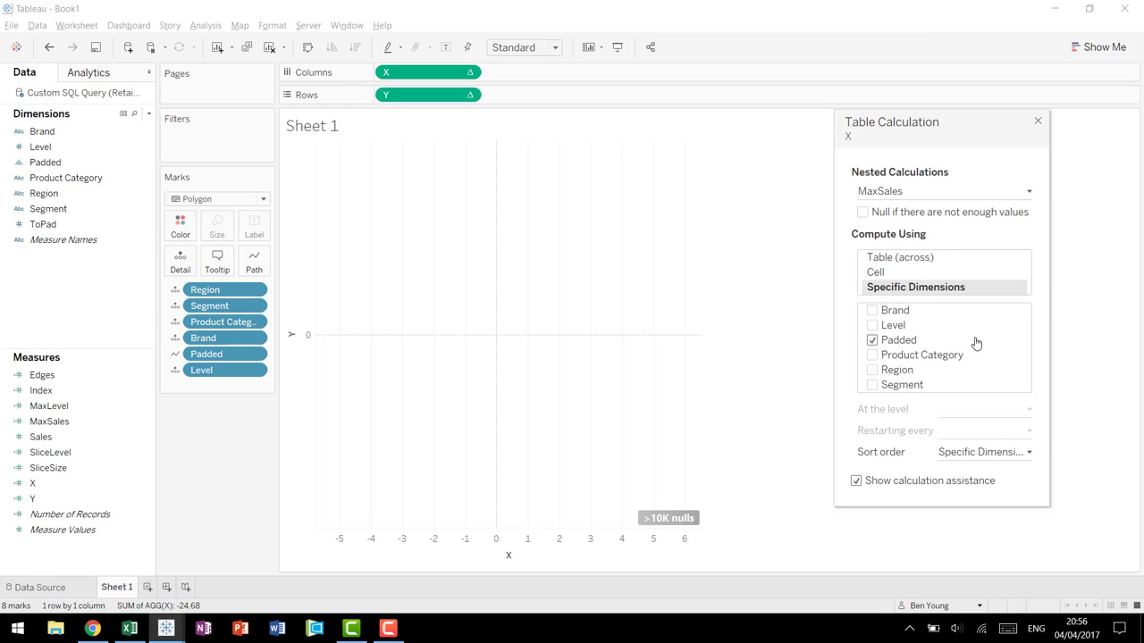
pyautogui.click(1038, 123)
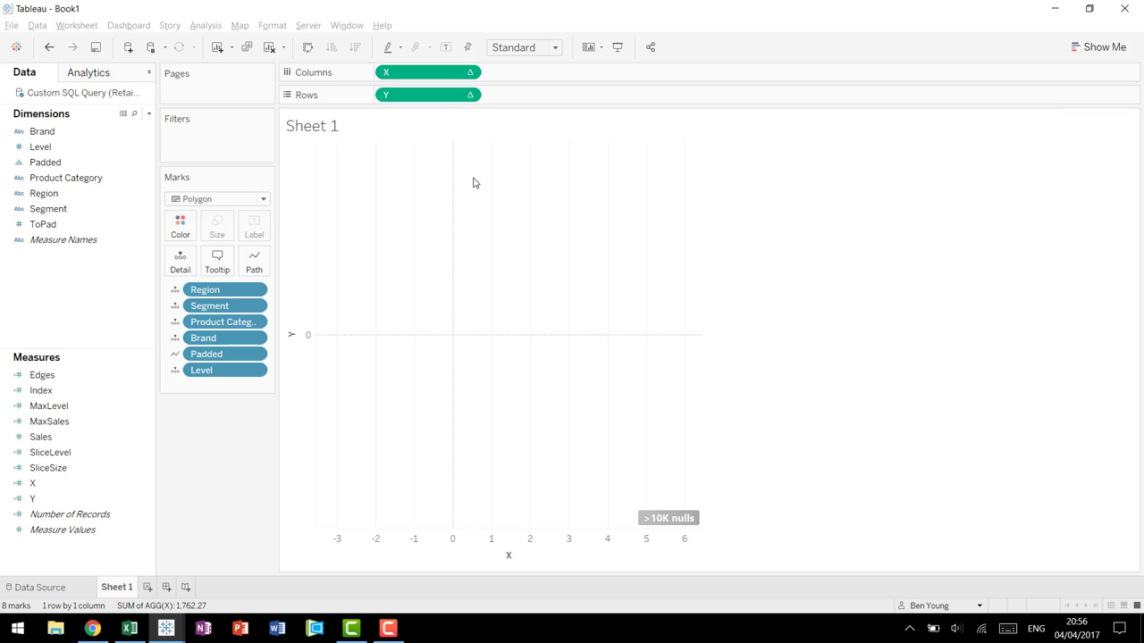
# - Make Y's nested Y calculation compute along Region, Segment, Product Category, Brand, Level and Padded
pyautogui.rightClick(441, 98)
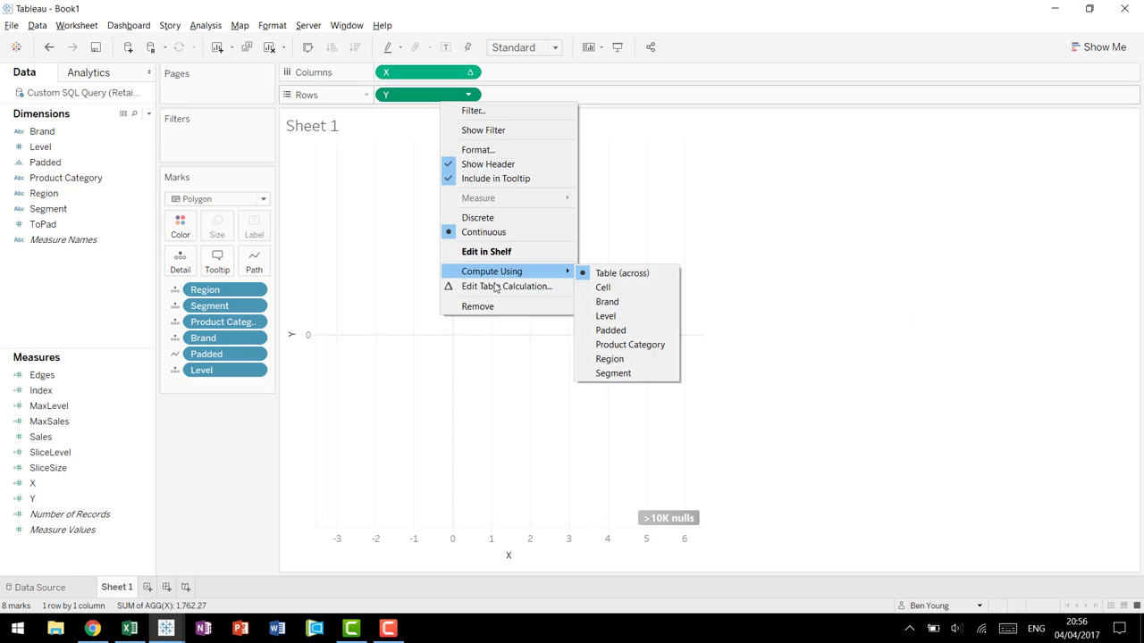
pyautogui.click(495, 288)
pyautogui.click(938, 191)
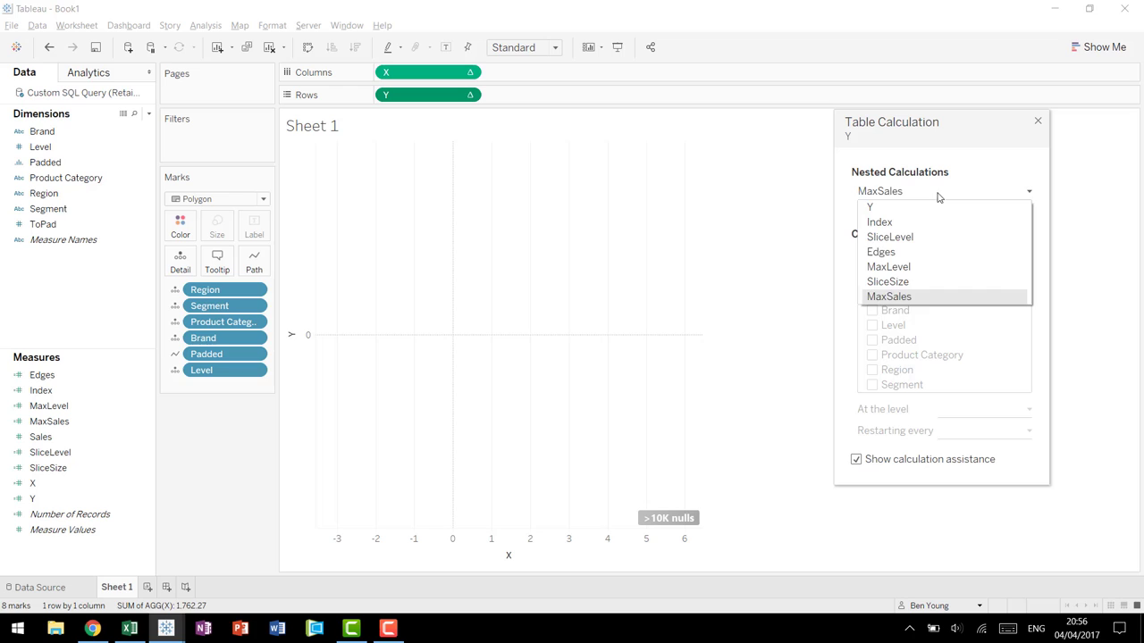
pyautogui.click(930, 205)
pyautogui.click(902, 287)
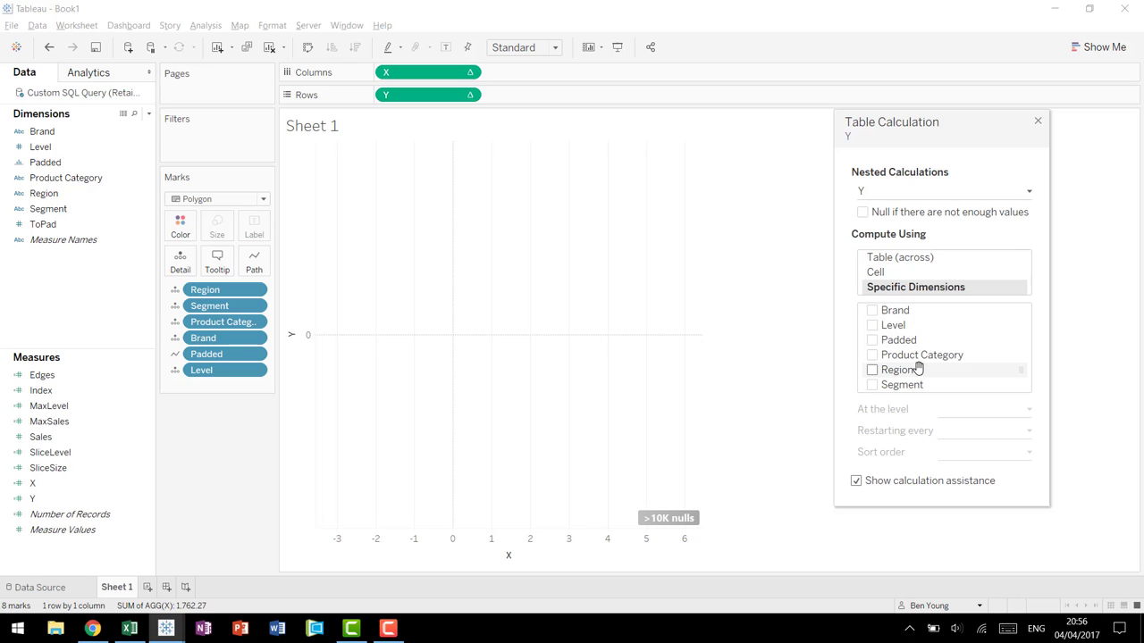
pyautogui.moveTo(920, 370); pyautogui.dragTo(927, 325)
pyautogui.moveTo(920, 378)
pyautogui.mouseDown()
pyautogui.moveTo(921, 327)
pyautogui.moveTo(920, 384)
pyautogui.mouseUp()
pyautogui.click(872, 310)
pyautogui.click(872, 325)
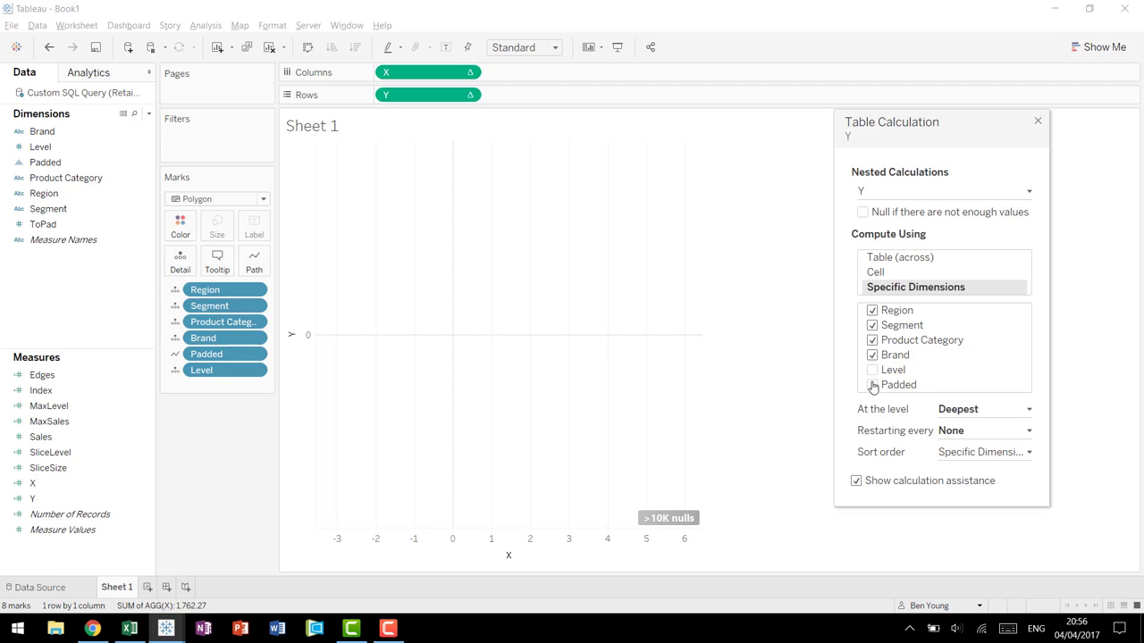
pyautogui.click(872, 384)
# - Reorder SliceLevel's dimensions with Region and Segment on top, ticking both
pyautogui.click(923, 191)
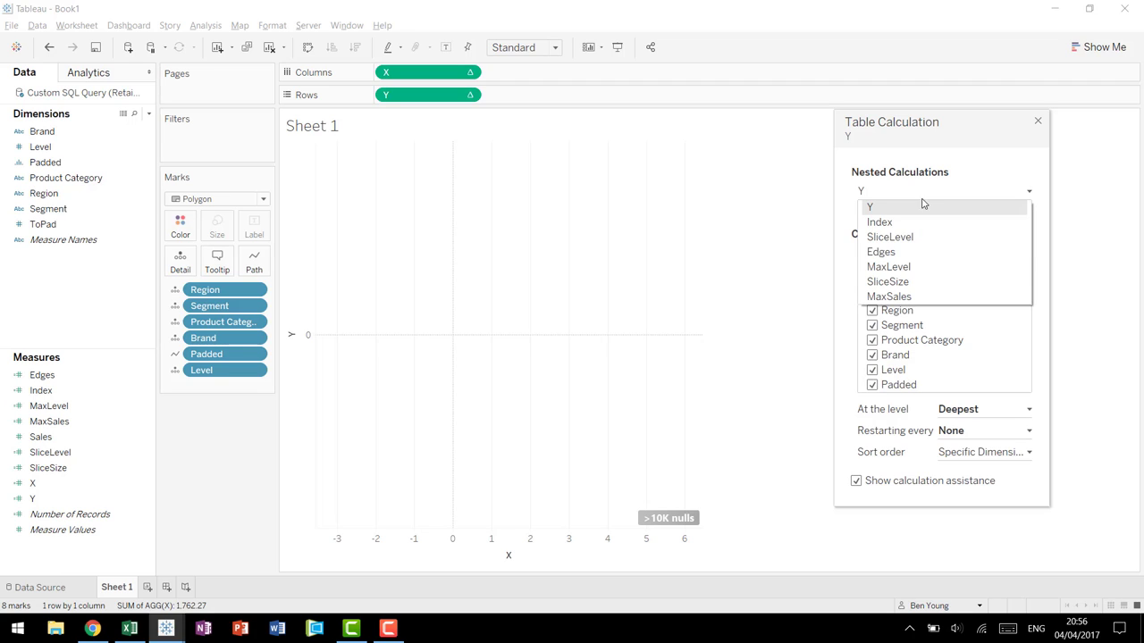
pyautogui.click(917, 224)
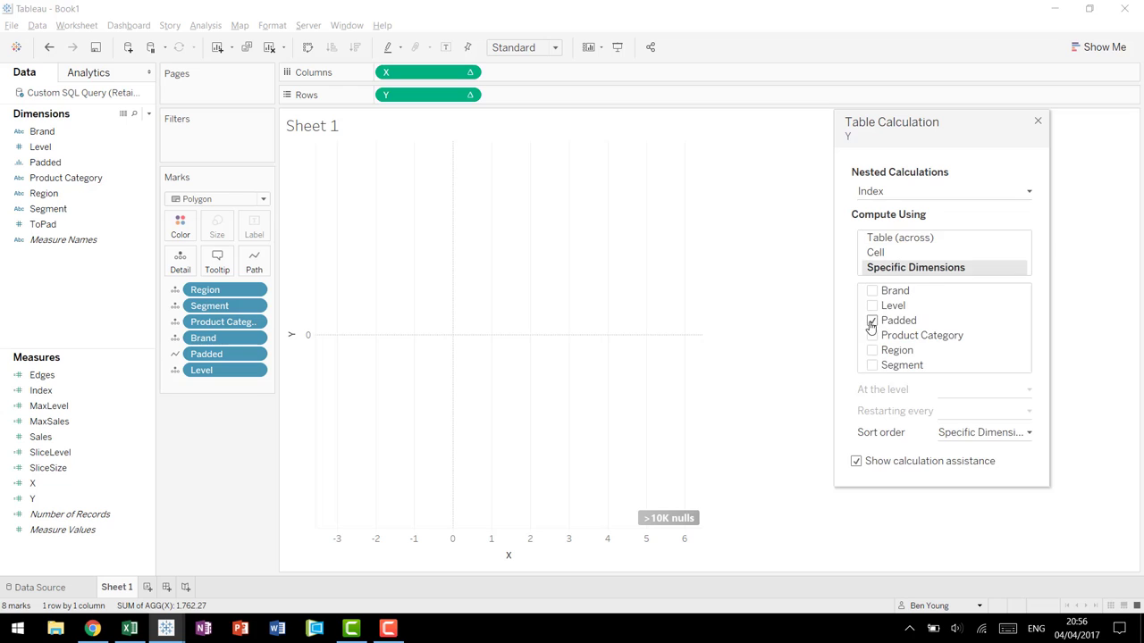
pyautogui.click(922, 192)
pyautogui.click(914, 238)
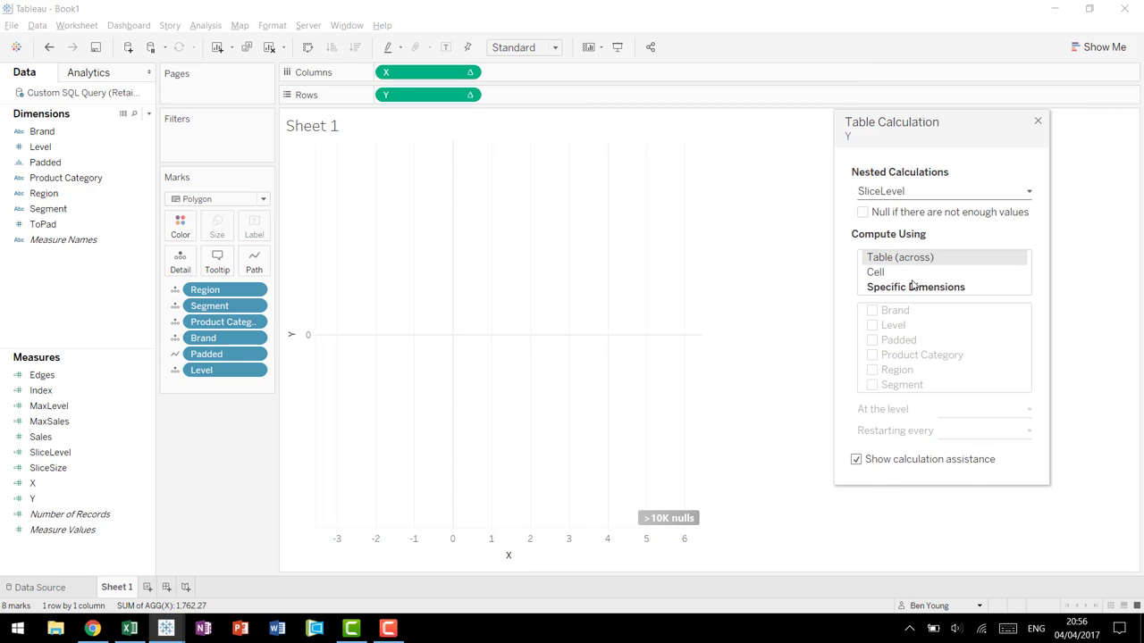
pyautogui.click(911, 286)
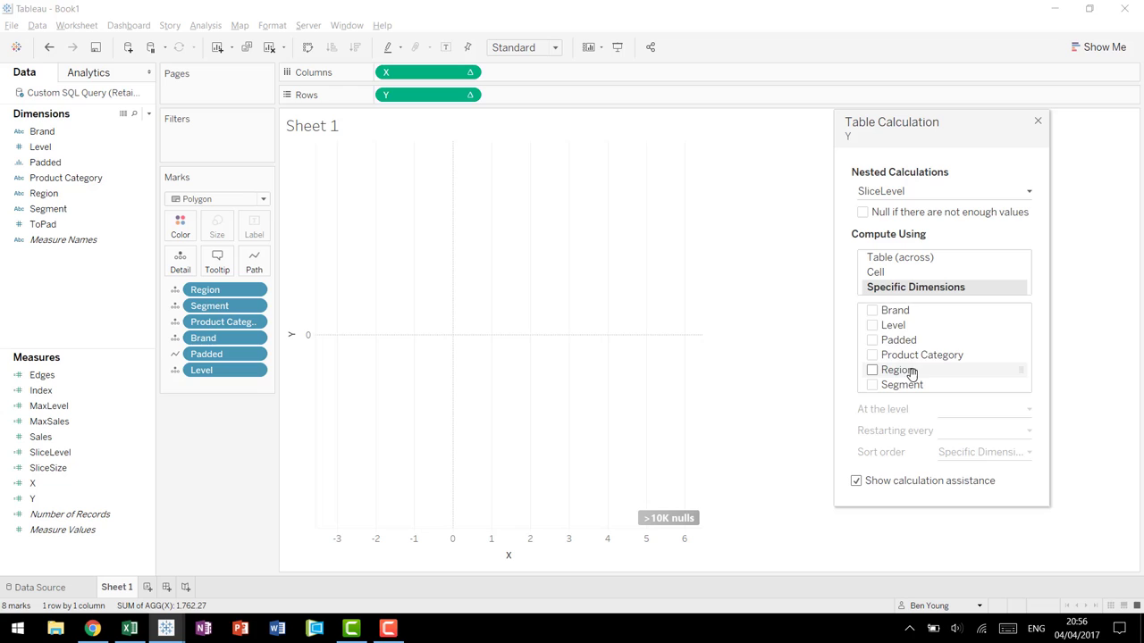
pyautogui.moveTo(911, 372); pyautogui.dragTo(912, 323)
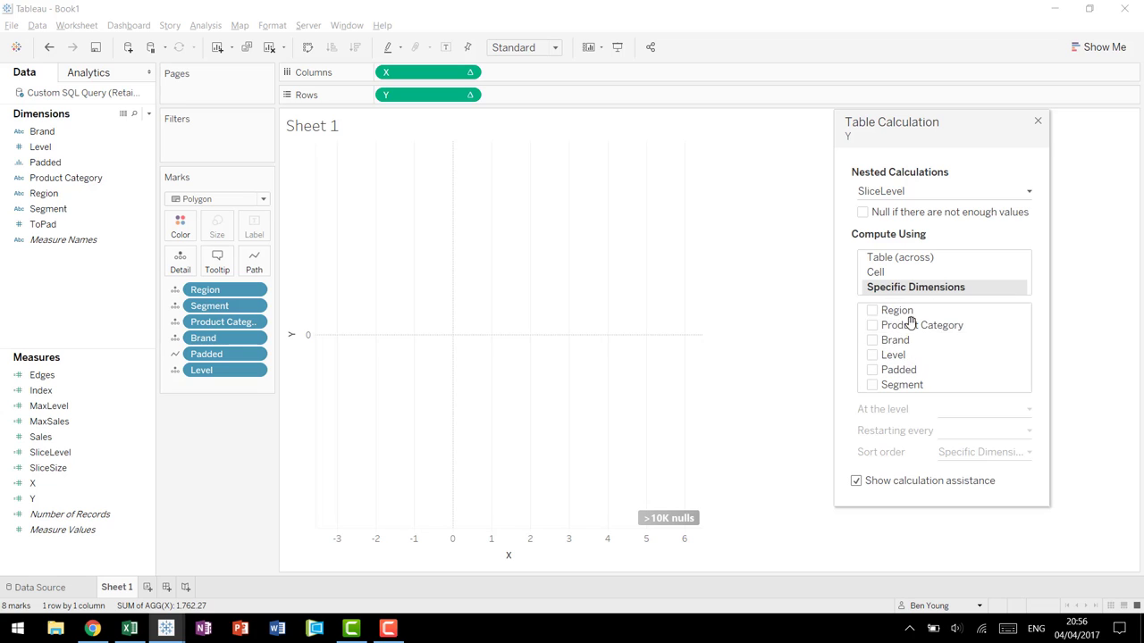
pyautogui.moveTo(905, 382); pyautogui.dragTo(906, 326)
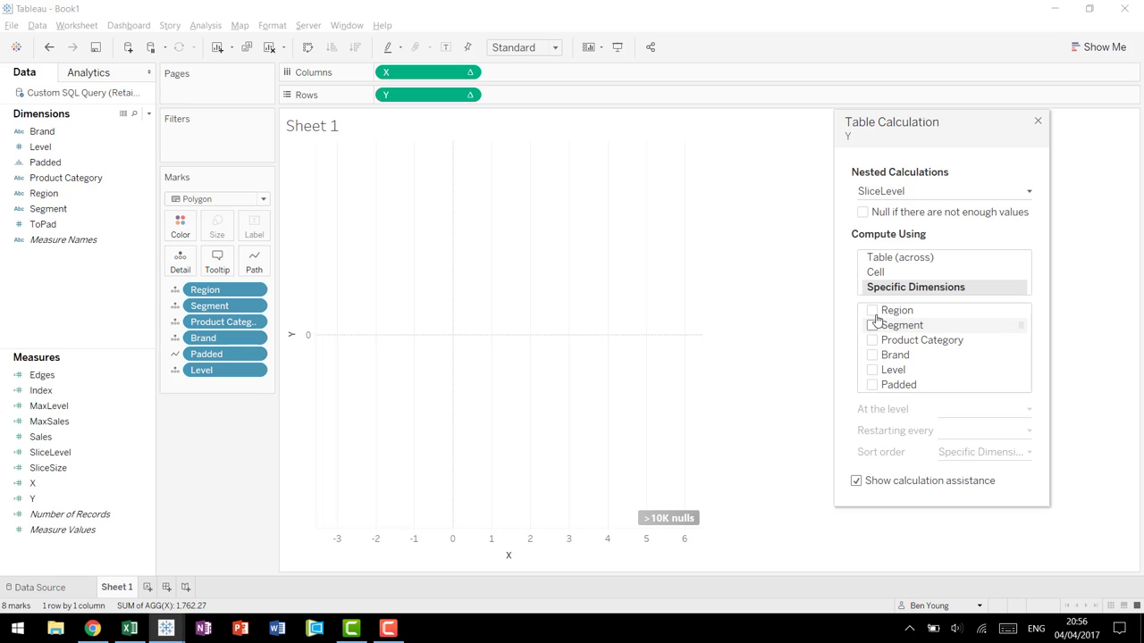
pyautogui.click(874, 311)
pyautogui.click(873, 325)
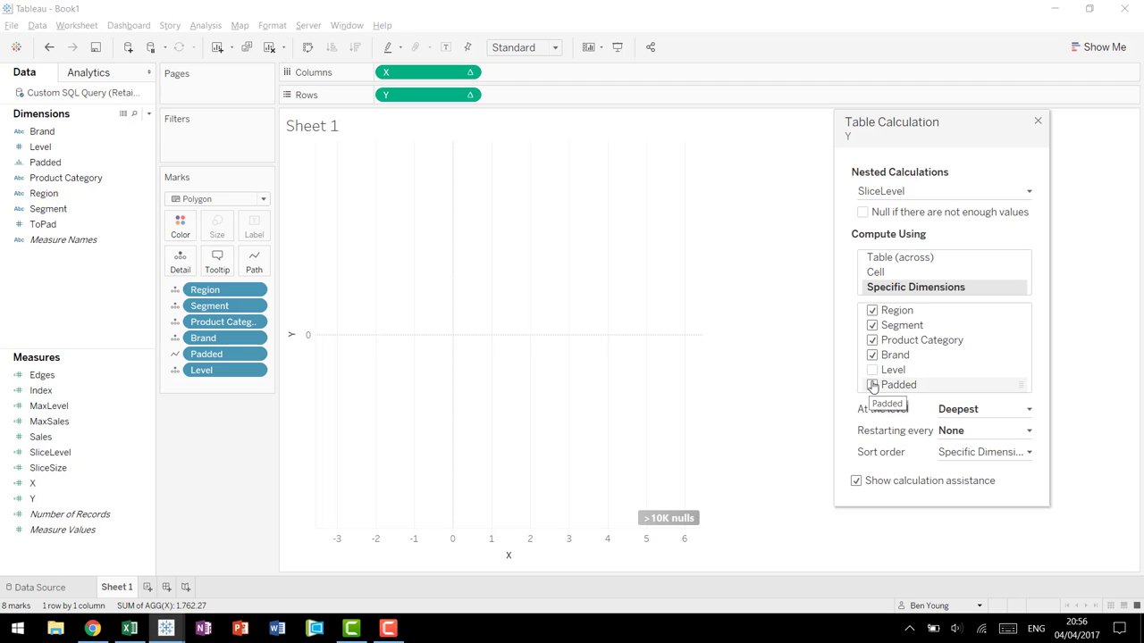
# - Move Region to the top of Edges' dimensions and tick Region and Segment
pyautogui.click(936, 198)
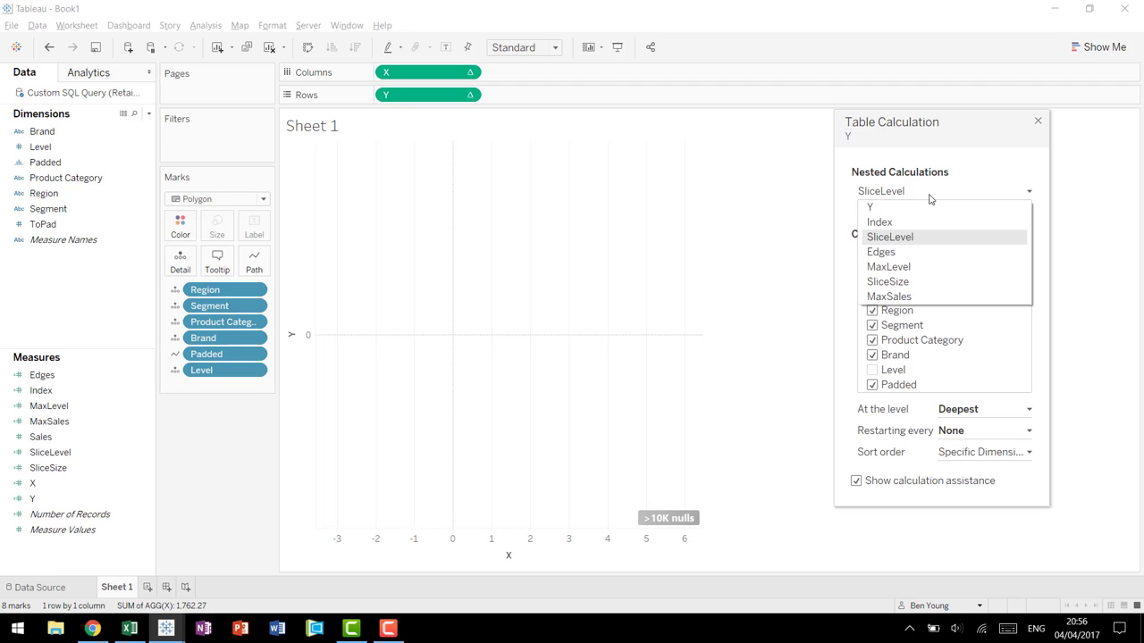
pyautogui.click(912, 256)
pyautogui.click(904, 271)
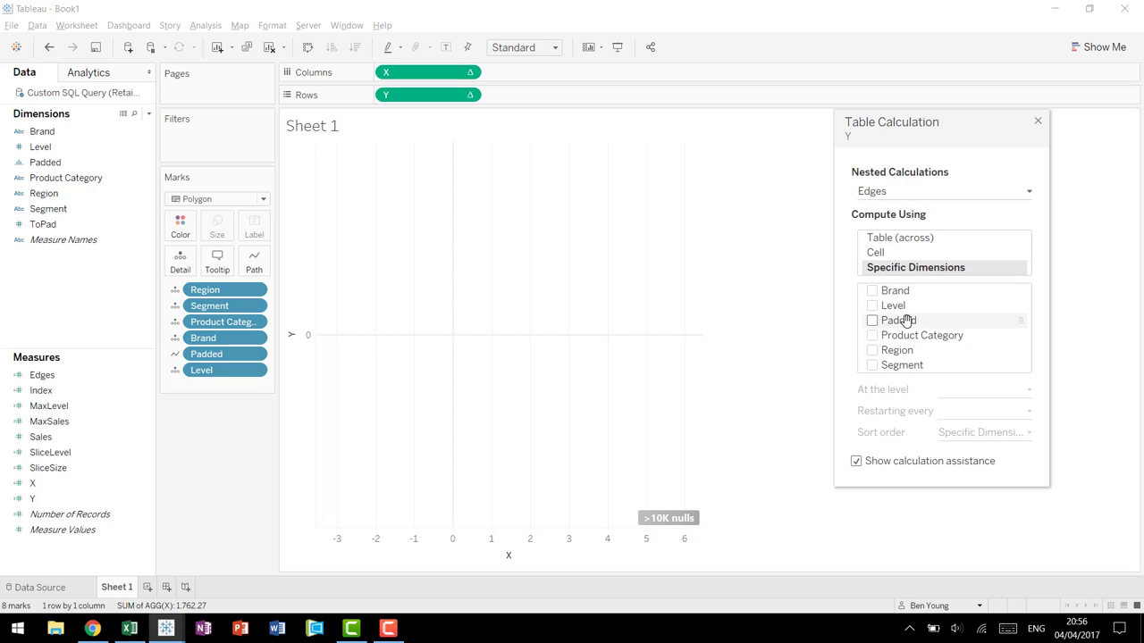
pyautogui.moveTo(899, 352); pyautogui.dragTo(919, 317)
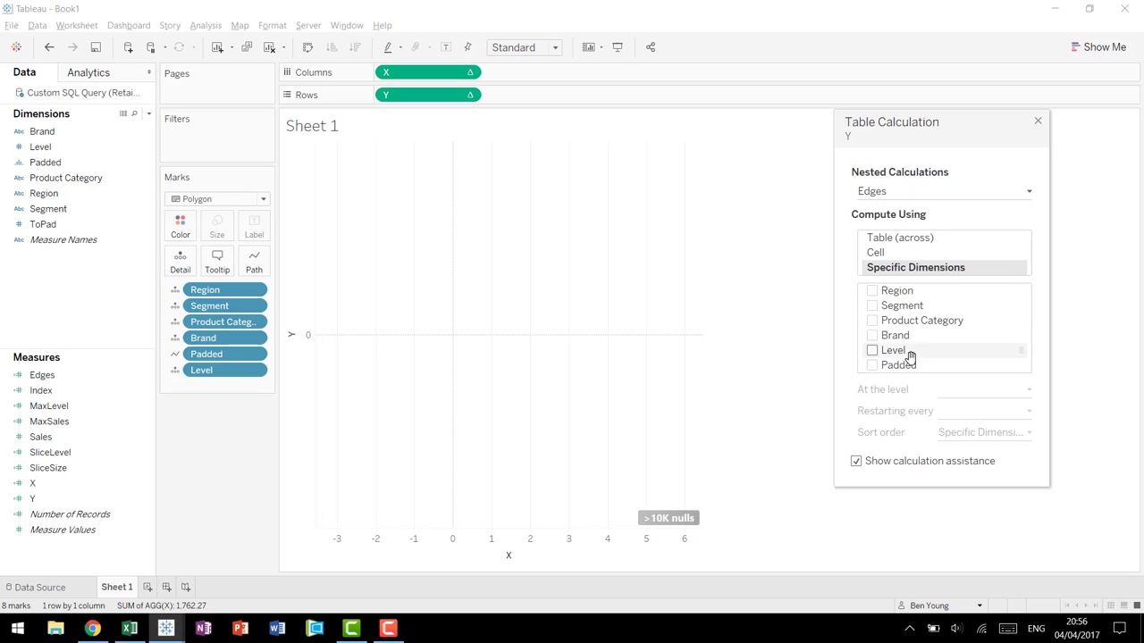
pyautogui.click(872, 291)
pyautogui.click(872, 306)
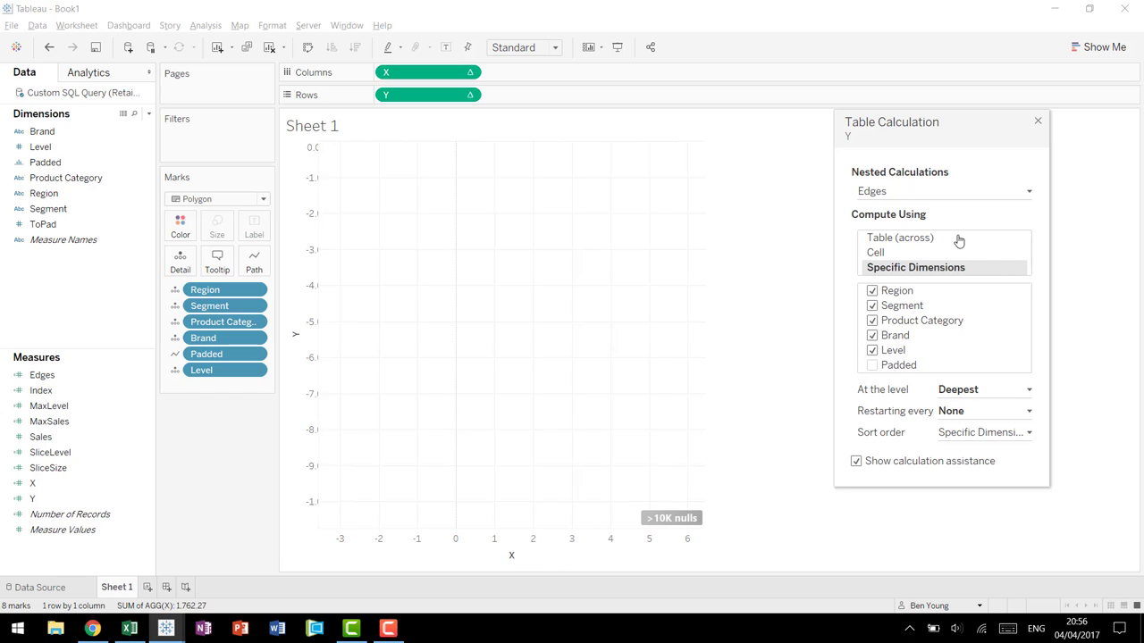
# - Put Region and Segment first in SliceSize's dimensions and tick both
pyautogui.click(921, 193)
pyautogui.click(913, 265)
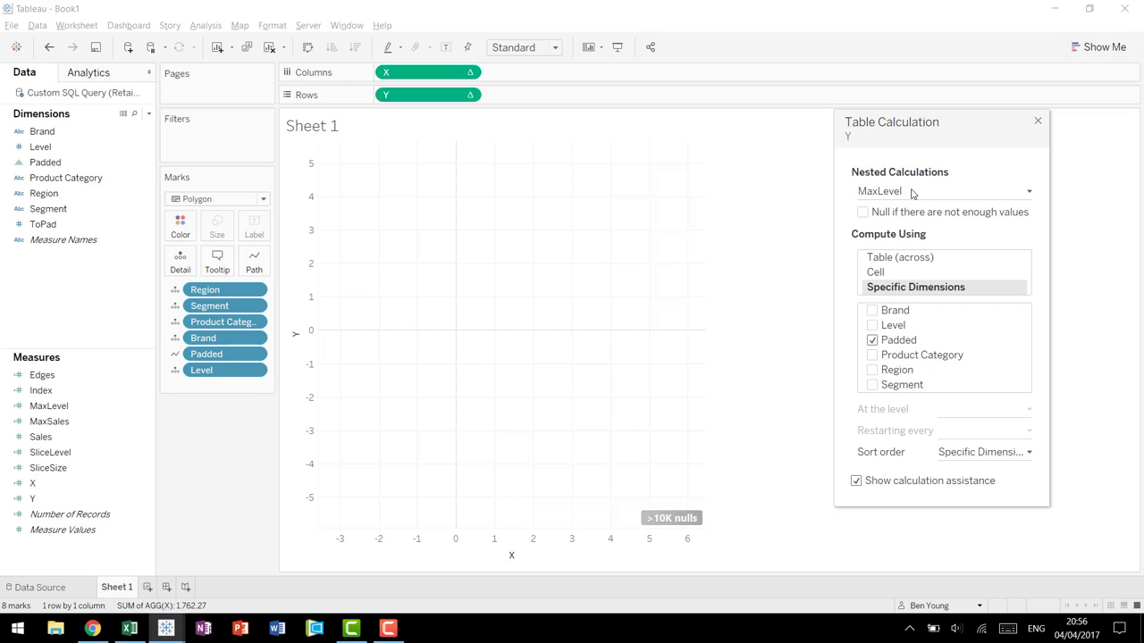
pyautogui.click(911, 192)
pyautogui.click(907, 281)
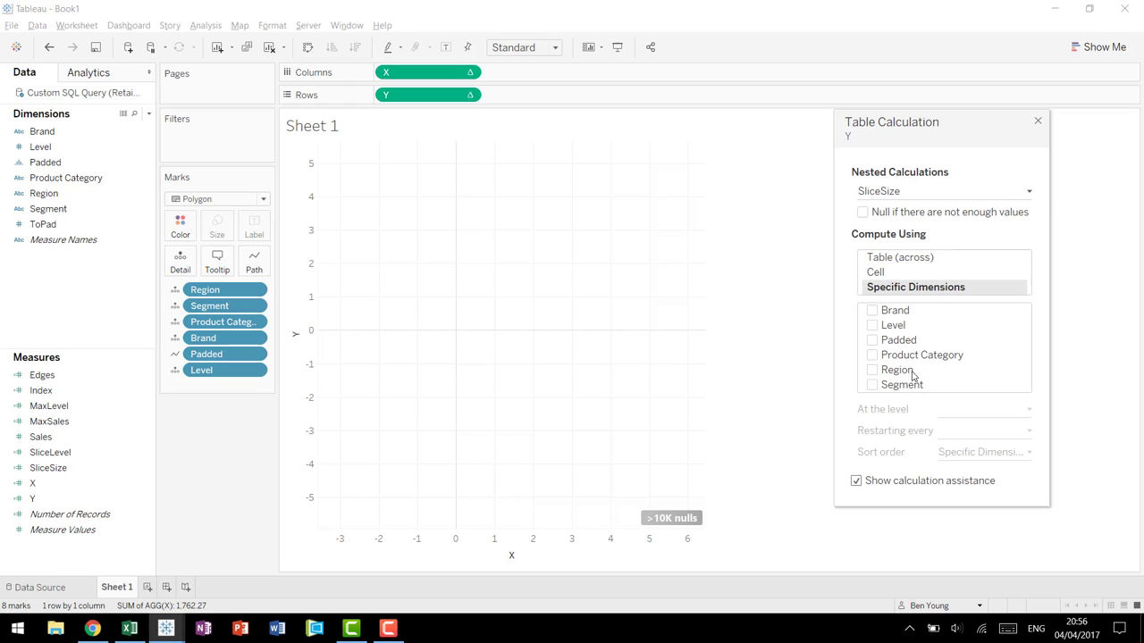
pyautogui.moveTo(911, 371); pyautogui.dragTo(911, 317)
pyautogui.moveTo(912, 380); pyautogui.dragTo(913, 341)
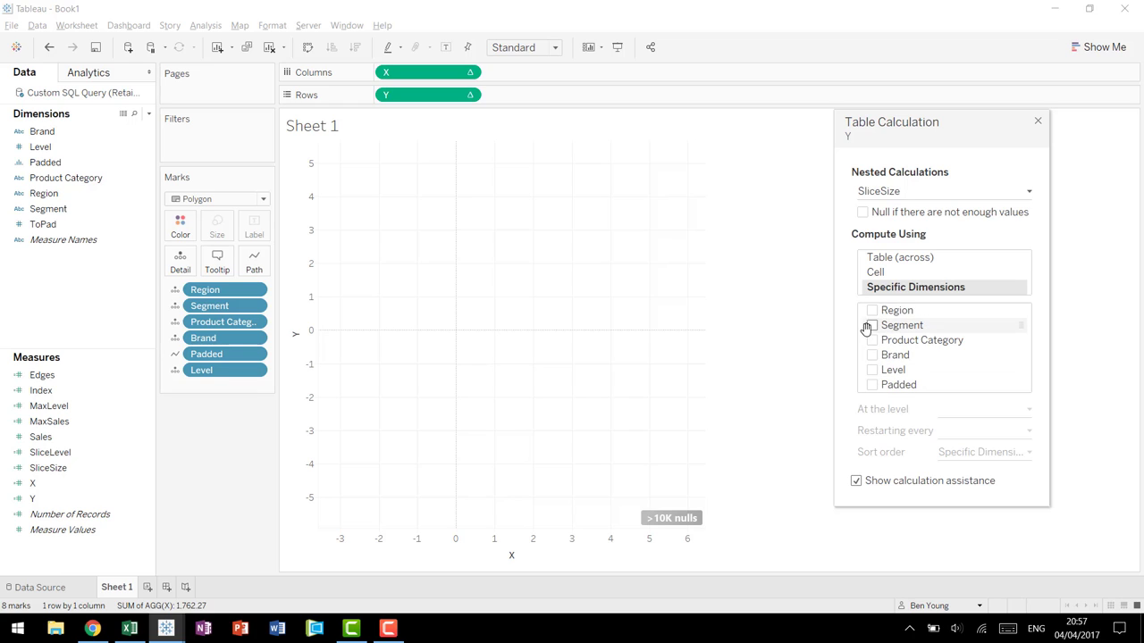
pyautogui.click(872, 325)
pyautogui.click(872, 310)
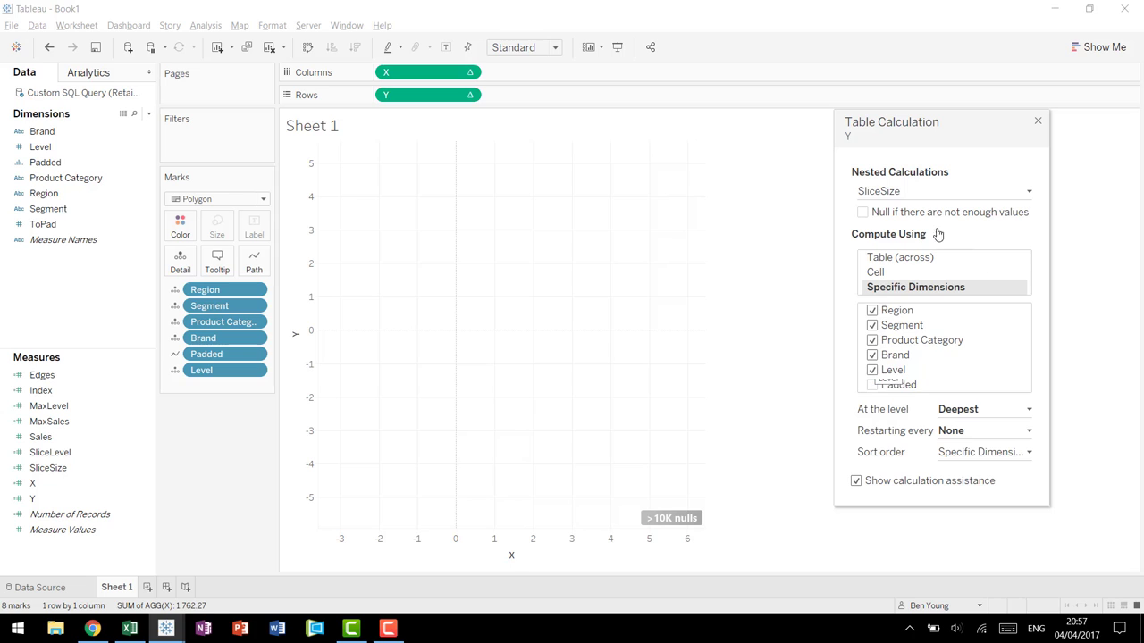
# - Make MaxSales compute along Padded and close the table calculation settings
pyautogui.click(924, 195)
pyautogui.click(919, 295)
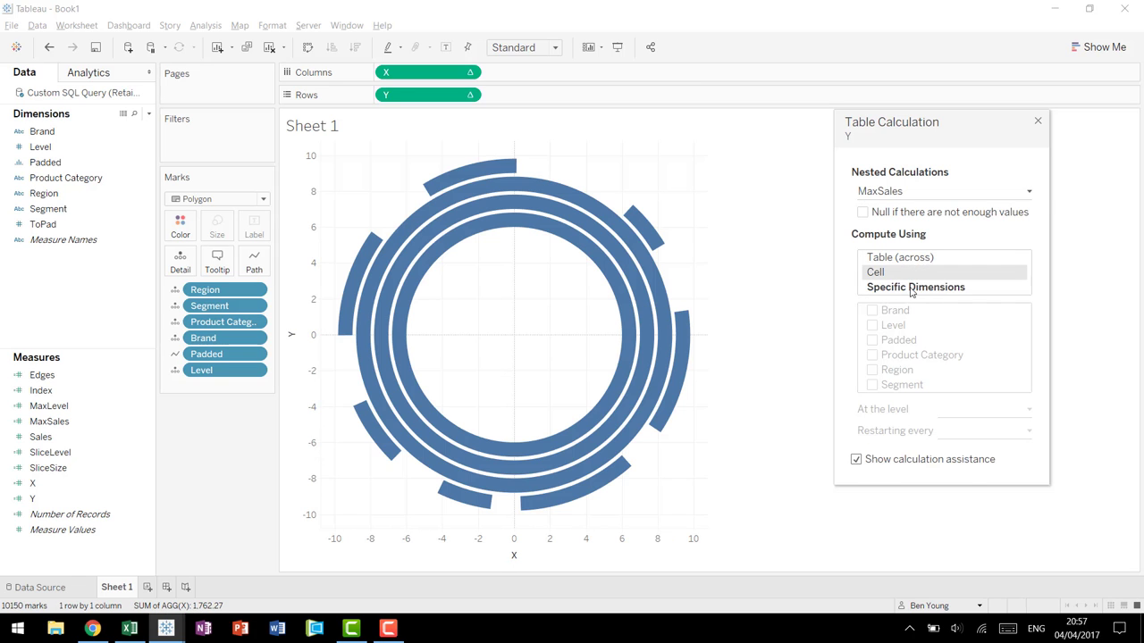
pyautogui.click(911, 287)
pyautogui.click(874, 341)
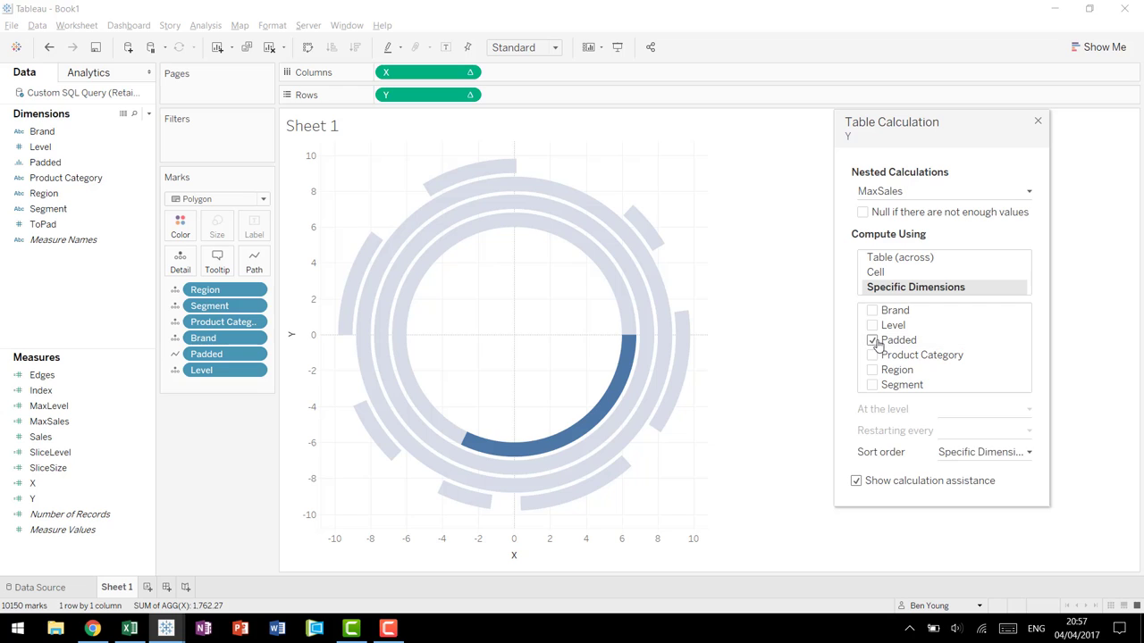
pyautogui.click(1037, 122)
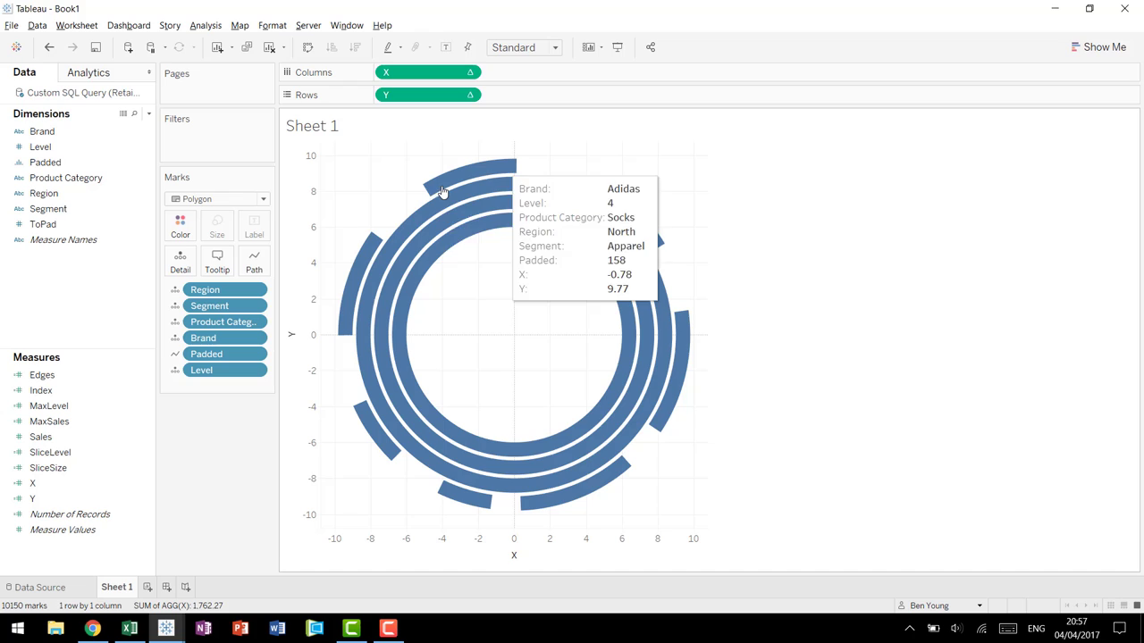
# - Set the sheet's grid lines and zero lines to None
pyautogui.rightClick(480, 313)
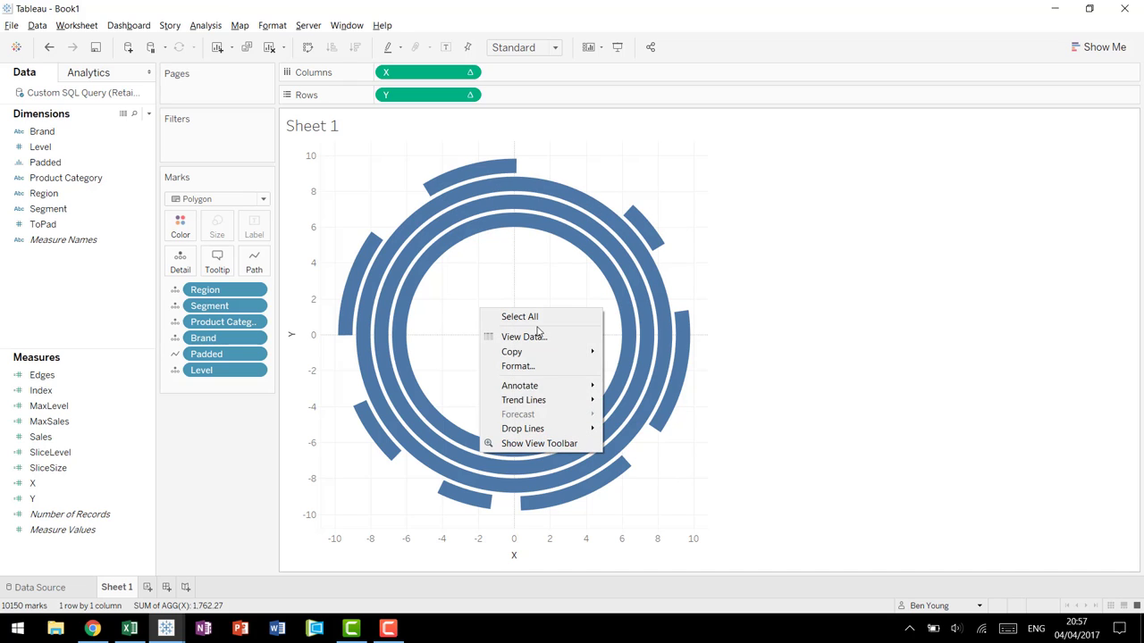
pyautogui.click(277, 182)
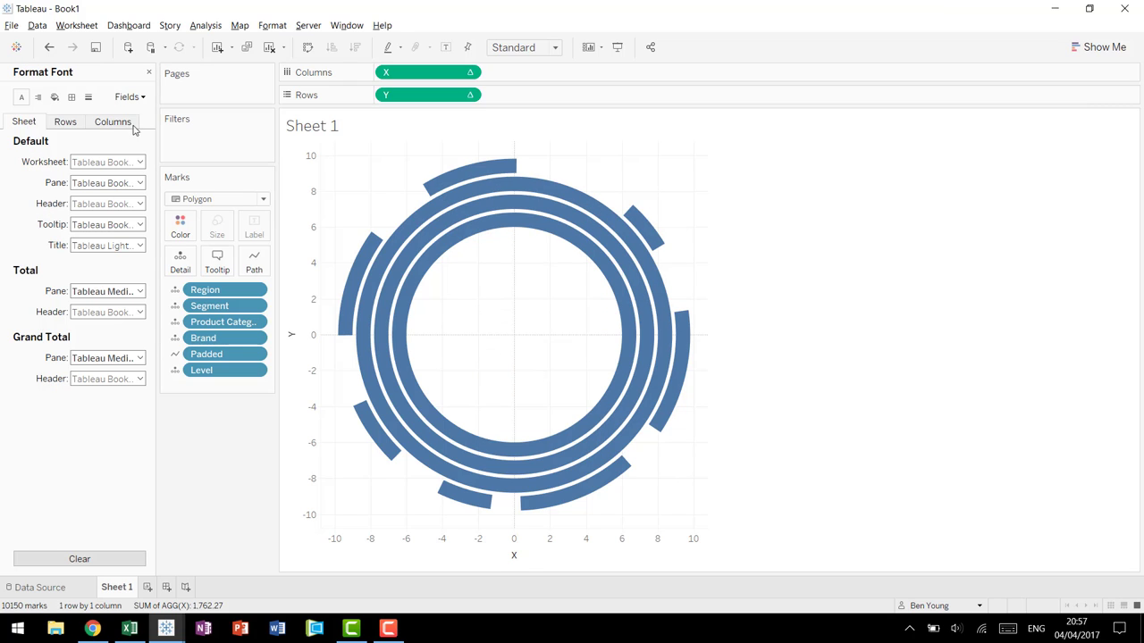
pyautogui.click(87, 99)
pyautogui.click(107, 162)
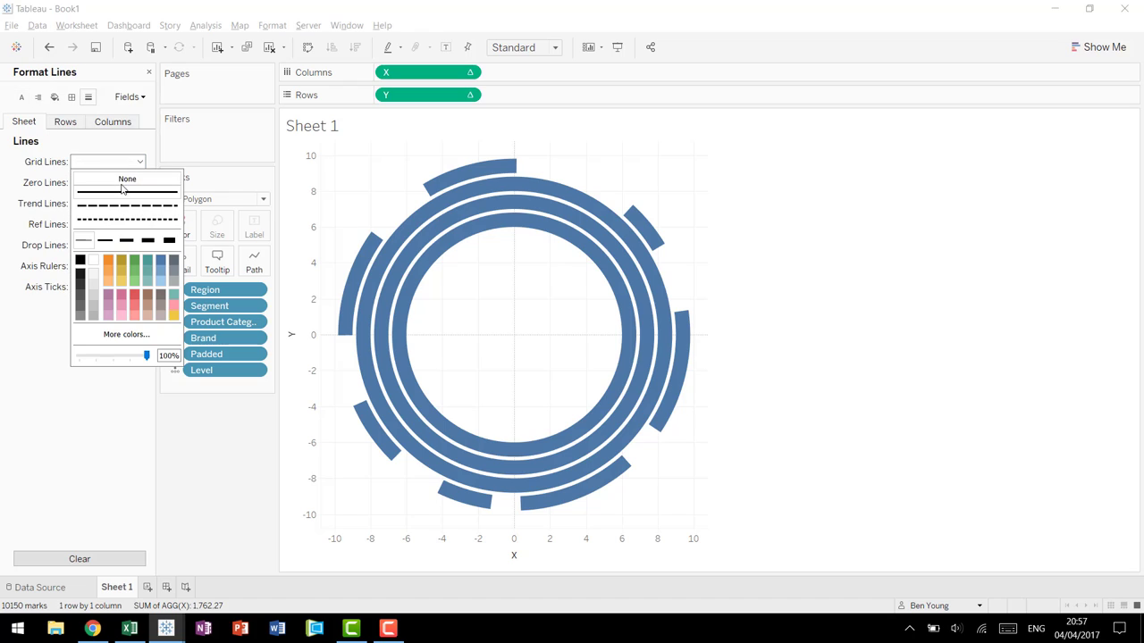
pyautogui.click(127, 178)
pyautogui.click(134, 182)
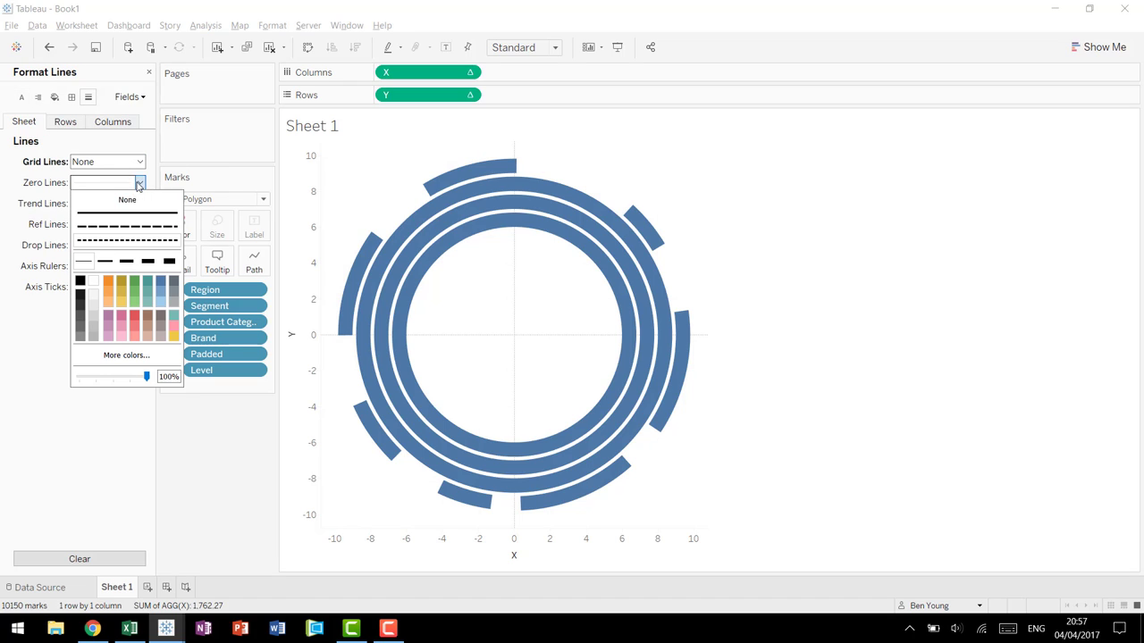
pyautogui.click(127, 199)
pyautogui.click(563, 306)
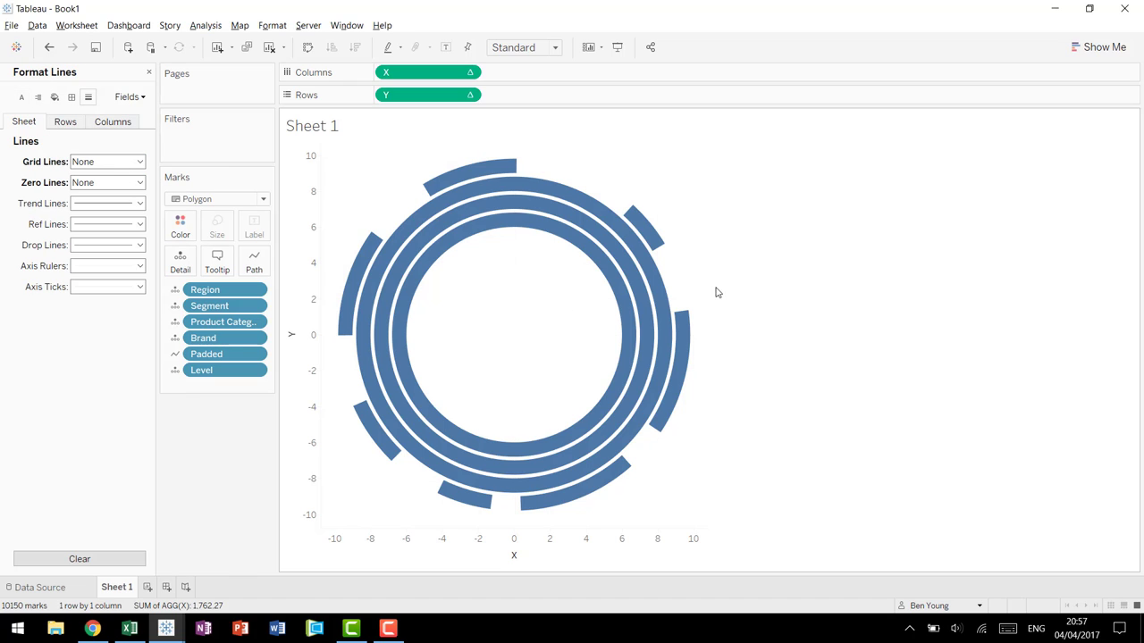
# - Hide the X and Y axis headers and close the Format Lines pane
pyautogui.rightClick(663, 554)
pyautogui.click(709, 523)
pyautogui.rightClick(317, 268)
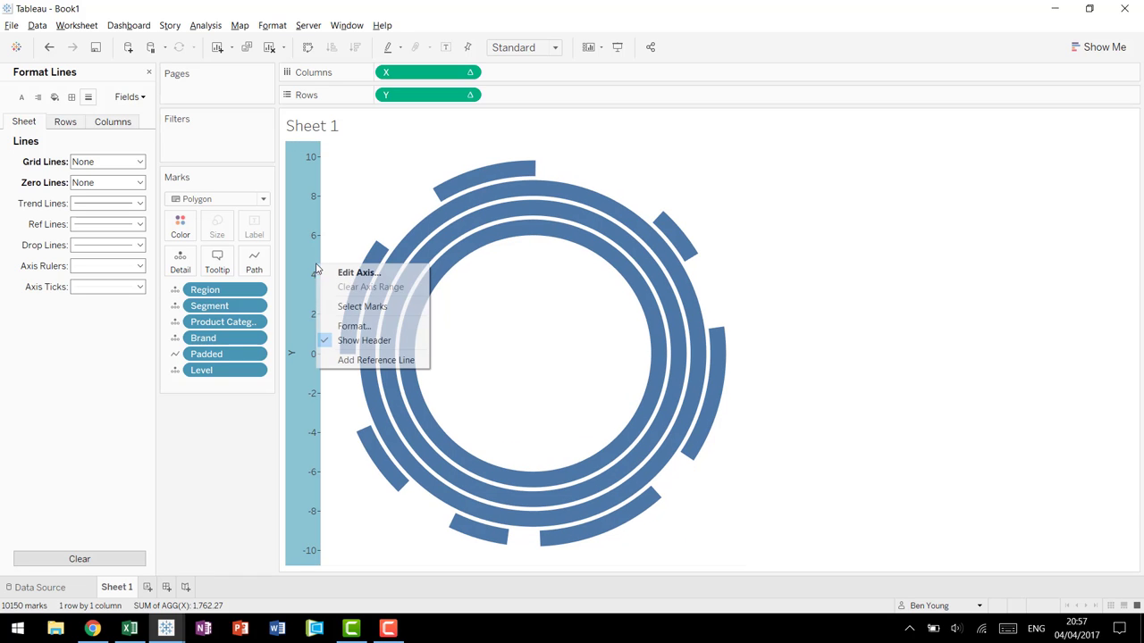
pyautogui.click(358, 340)
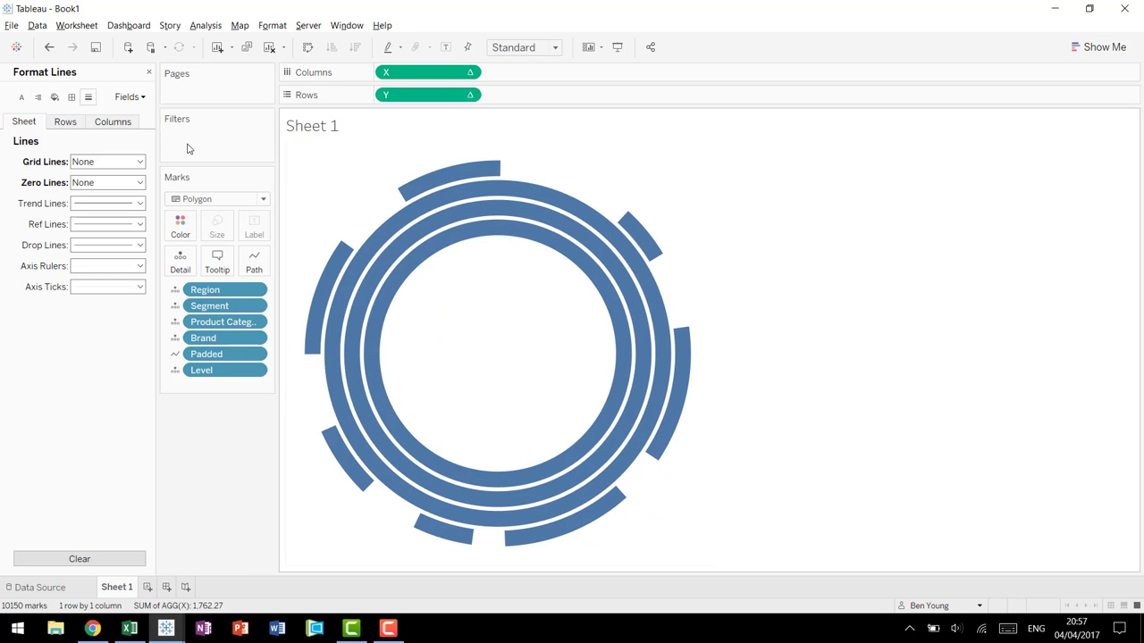
pyautogui.click(149, 73)
# - Open X's table calculation settings with the nested X calculation selected
pyautogui.rightClick(437, 73)
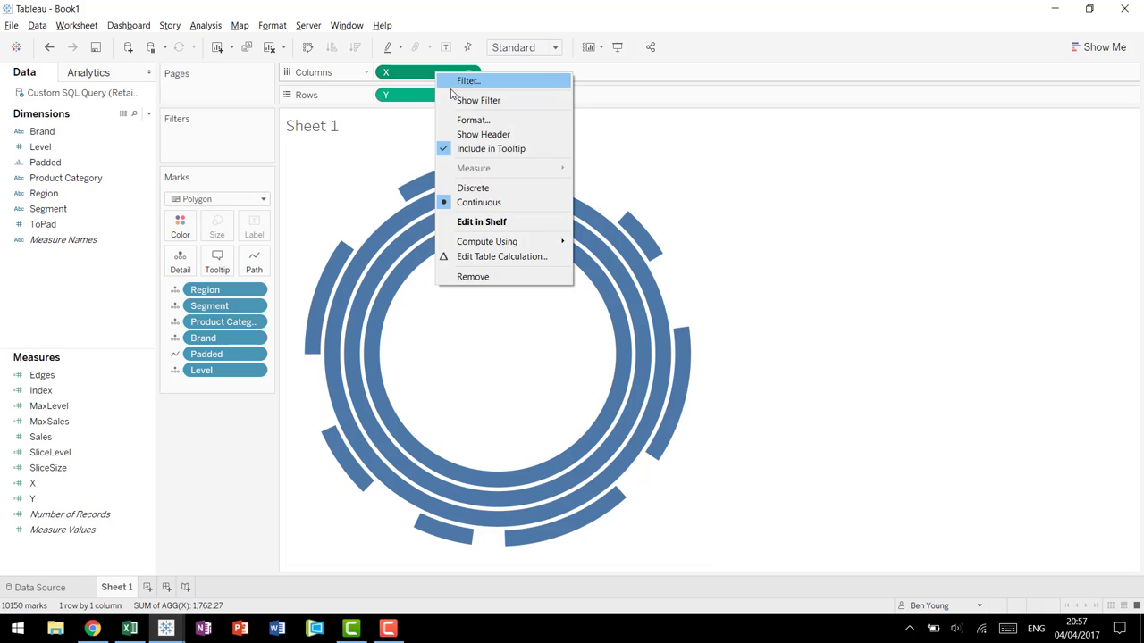
pyautogui.click(490, 257)
pyautogui.click(1026, 192)
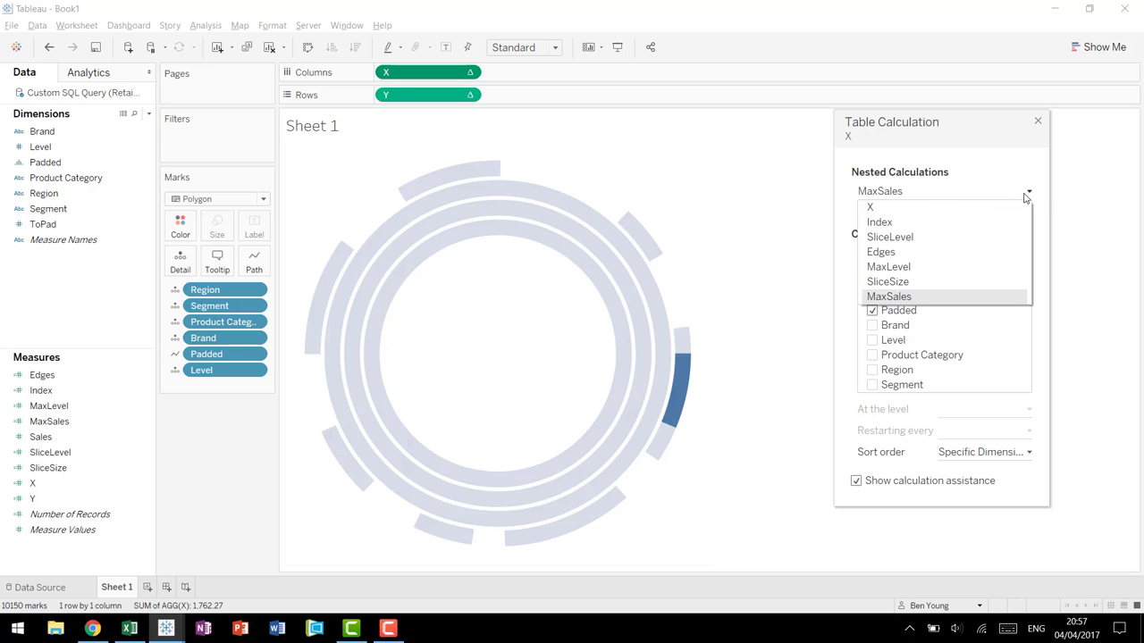
pyautogui.click(932, 207)
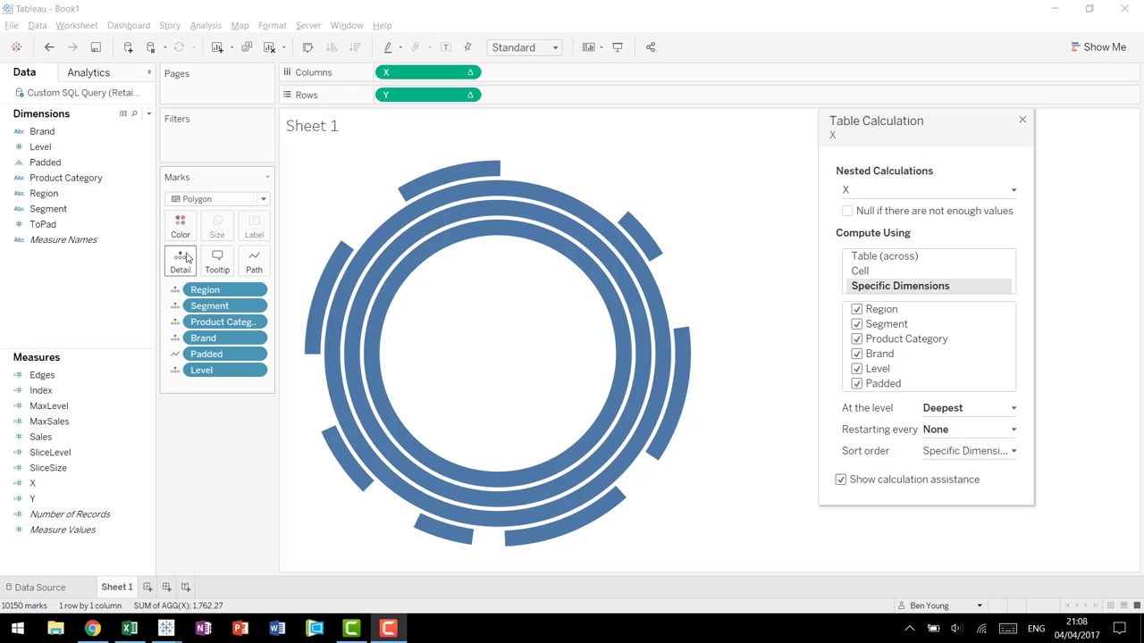
# - Put the Region, Segment, Product Category and Brand pills on Color in the Marks card
pyautogui.click(176, 291)
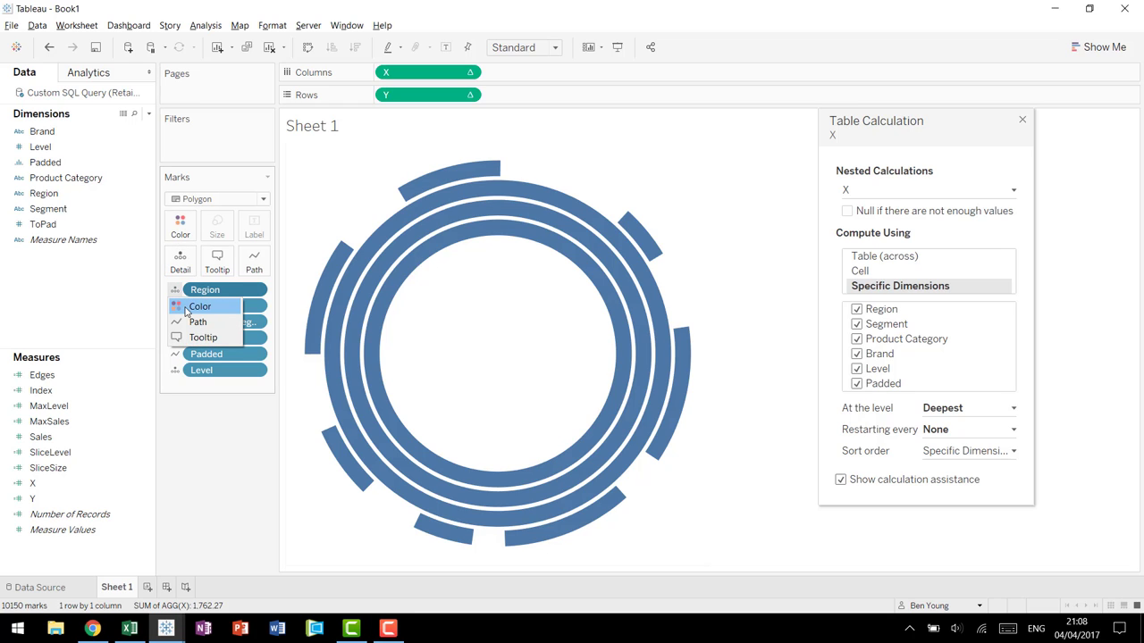
pyautogui.click(199, 304)
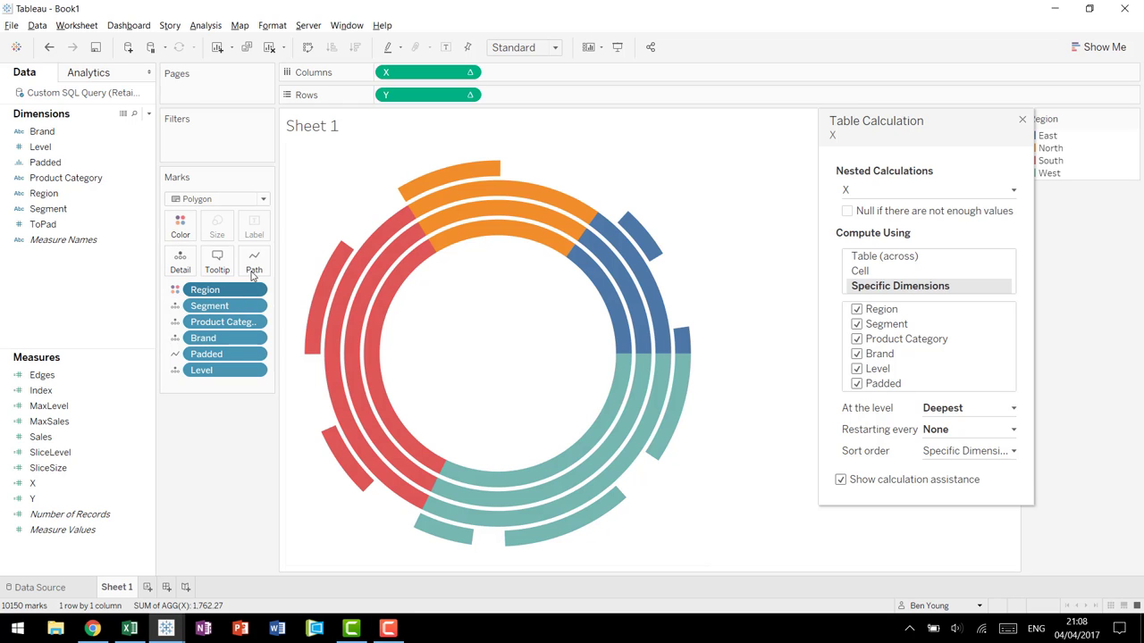
pyautogui.click(175, 306)
pyautogui.click(198, 323)
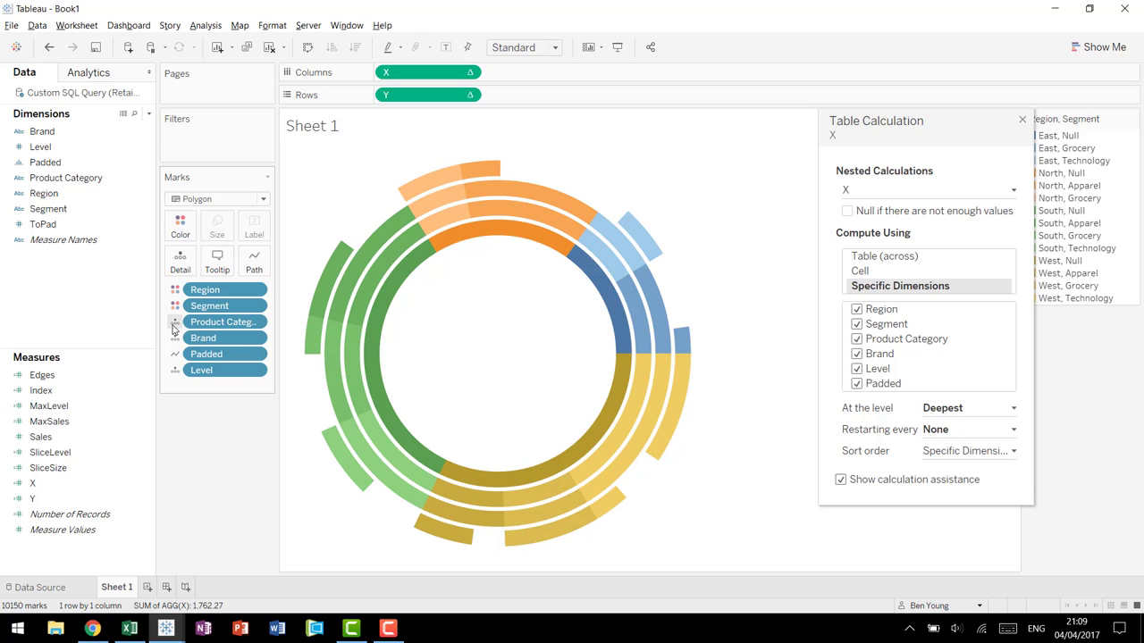
pyautogui.click(176, 322)
pyautogui.click(182, 339)
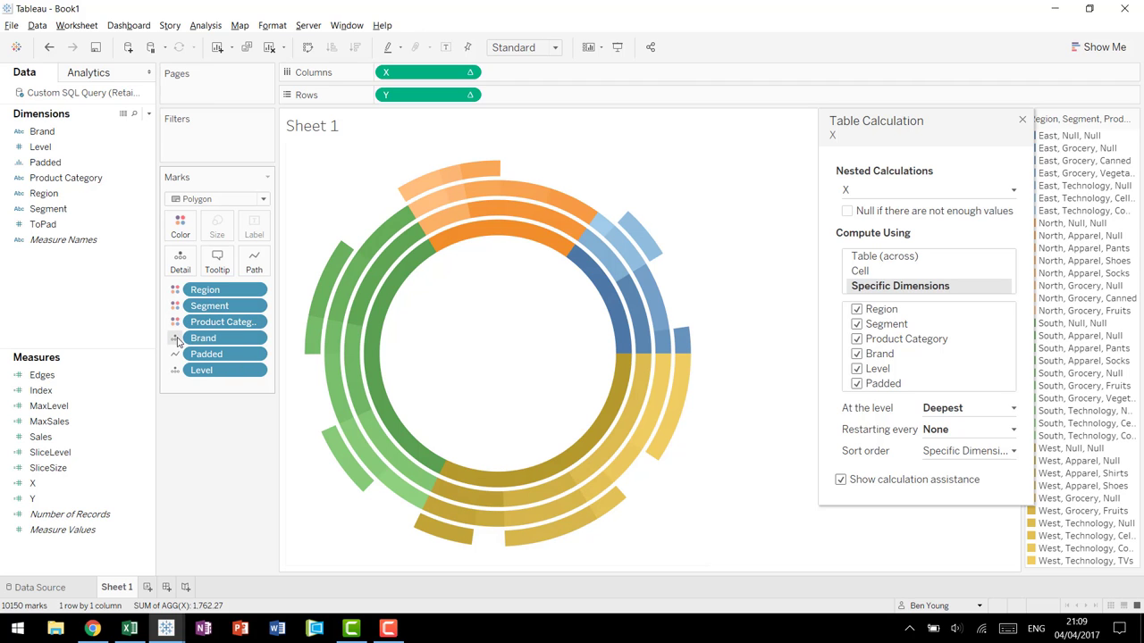
pyautogui.click(177, 338)
pyautogui.click(199, 355)
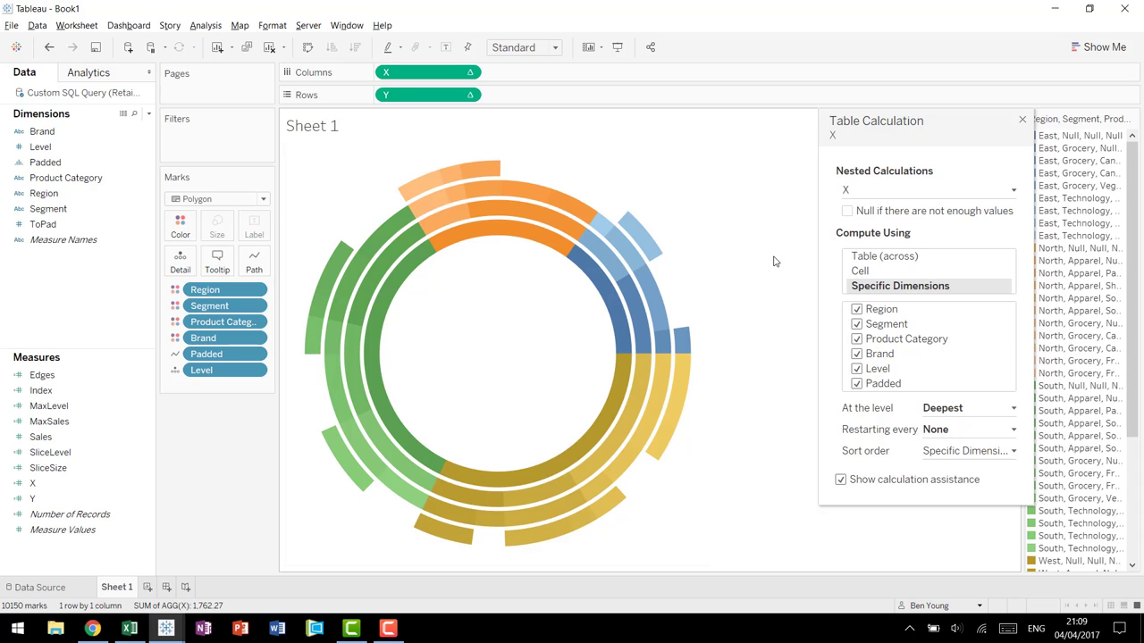
# - Close the Table Calculation dialog to reveal the coloured sunburst and its legend
pyautogui.click(1023, 119)
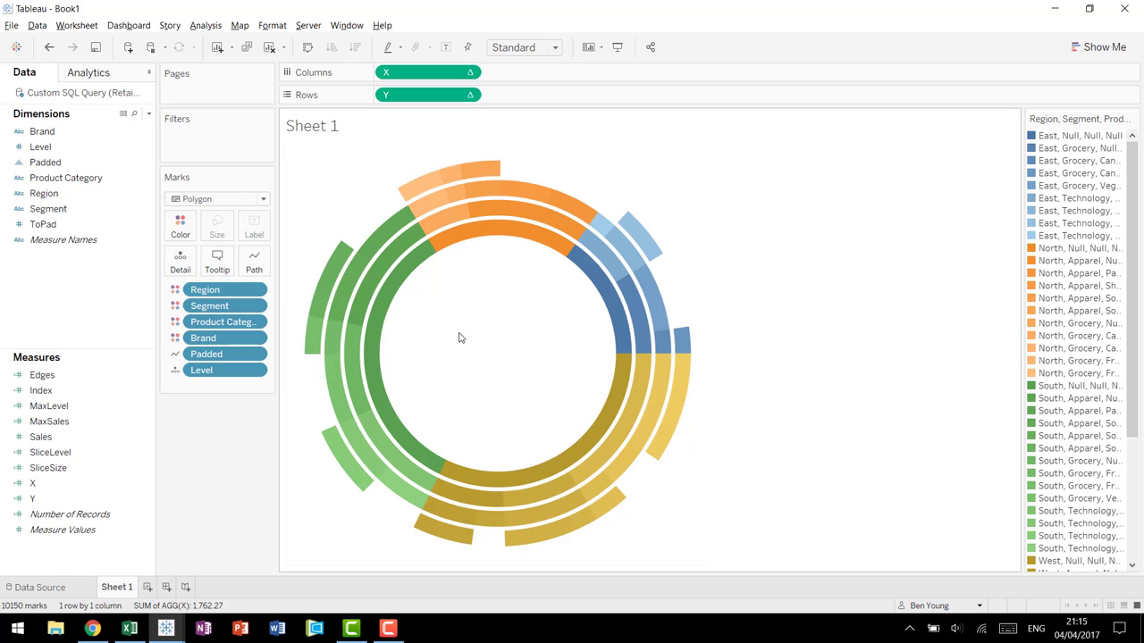
pyautogui.moveTo(614, 251)
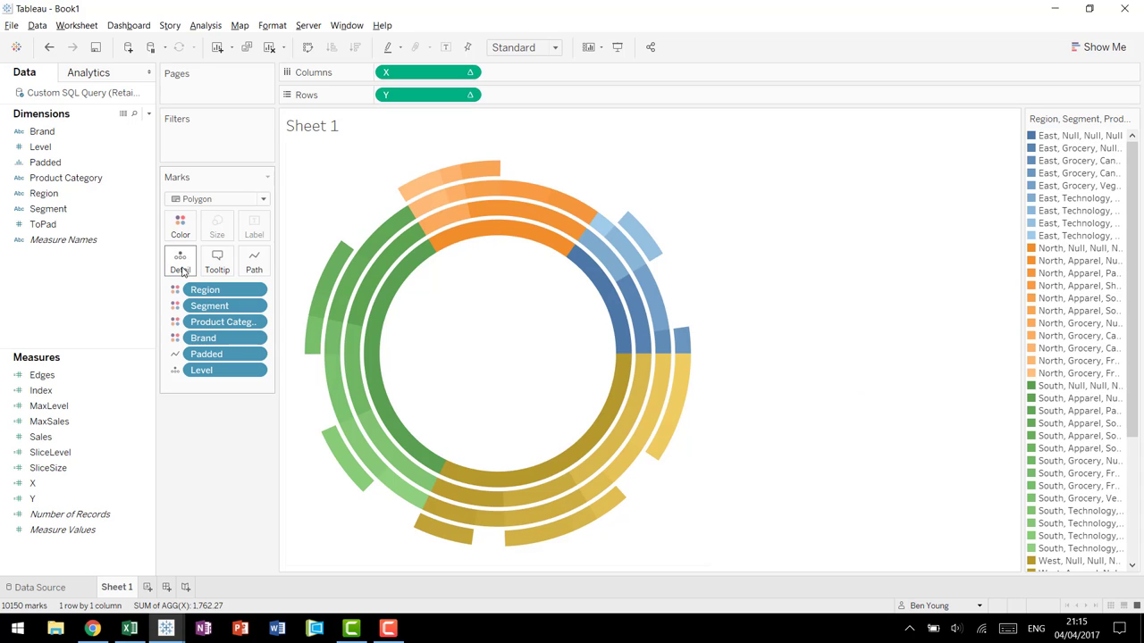
# - Set the marks' border colour to white in the Color settings
pyautogui.click(181, 226)
pyautogui.click(273, 347)
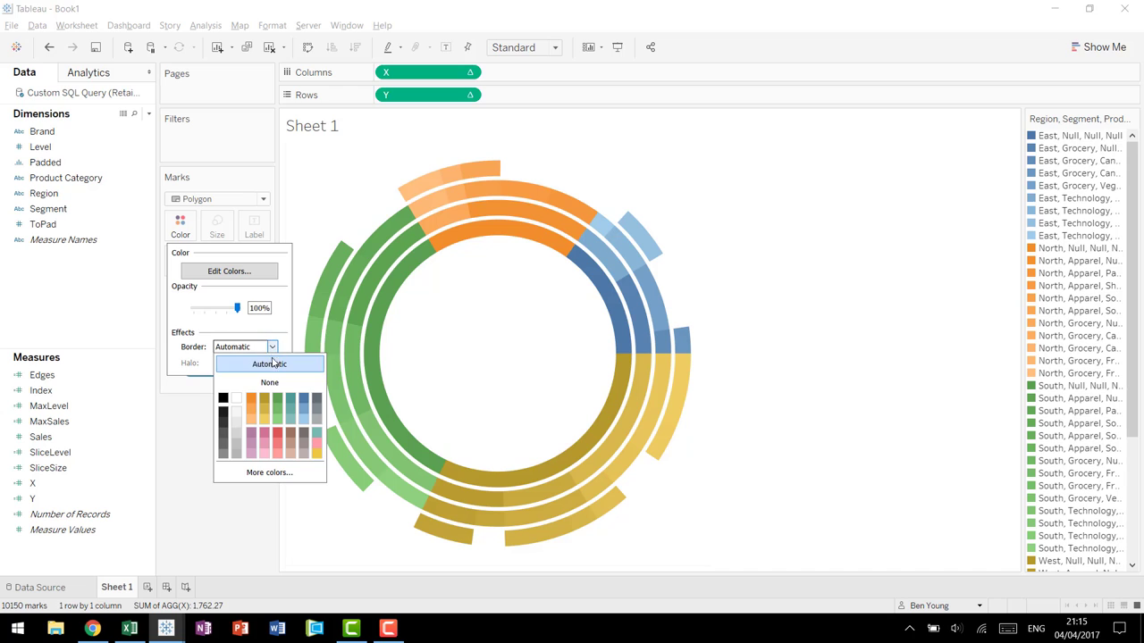
pyautogui.click(223, 400)
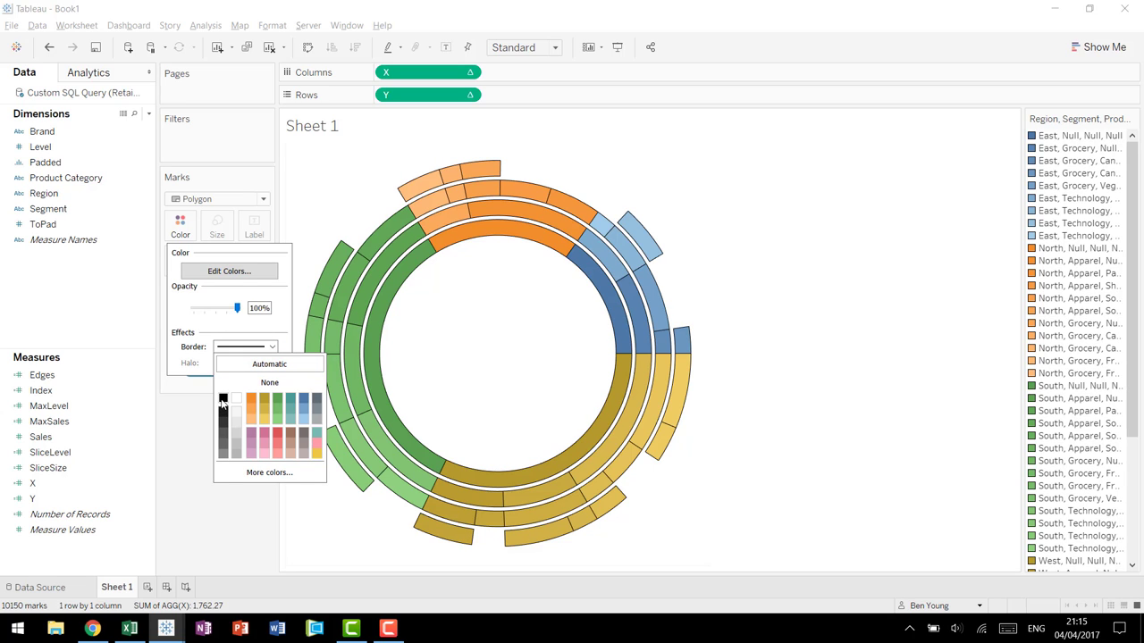
pyautogui.click(237, 399)
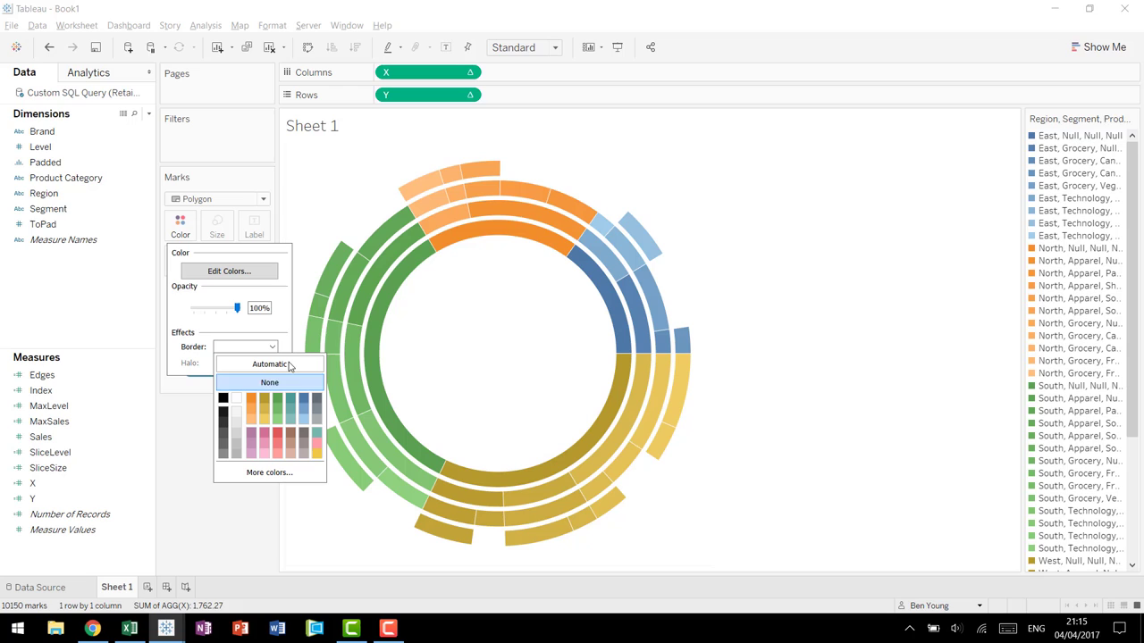
pyautogui.click(838, 350)
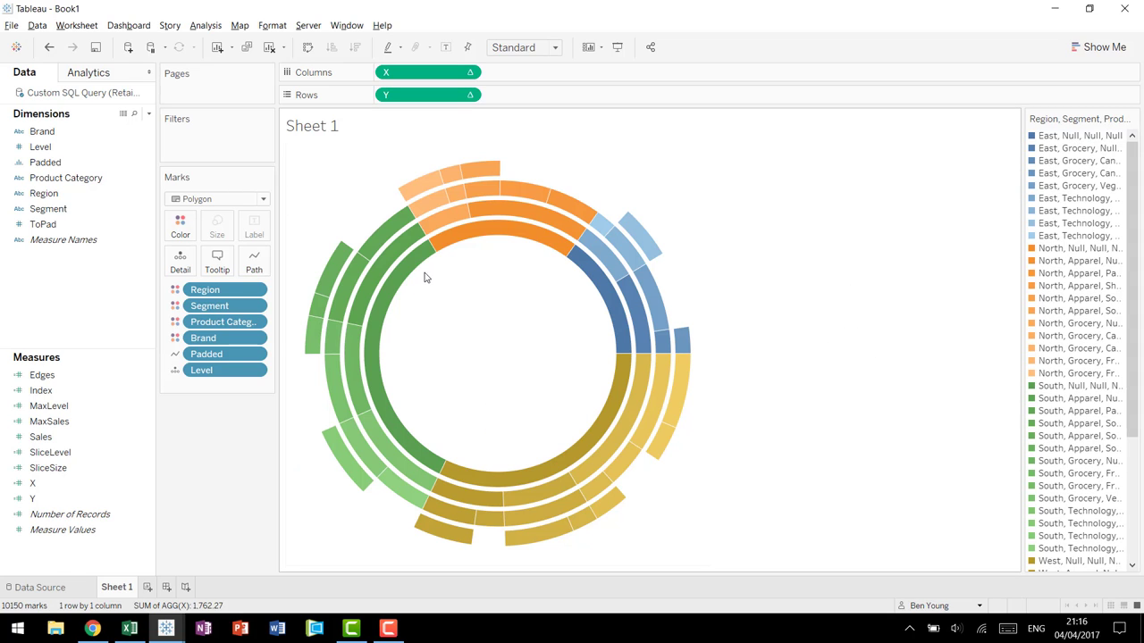
pyautogui.moveTo(417, 270)
# - Delete the Padded, X, Y and Level lines from the tooltip
pyautogui.click(217, 259)
pyautogui.moveTo(521, 333); pyautogui.dragTo(414, 308)
pyautogui.press('Delete')
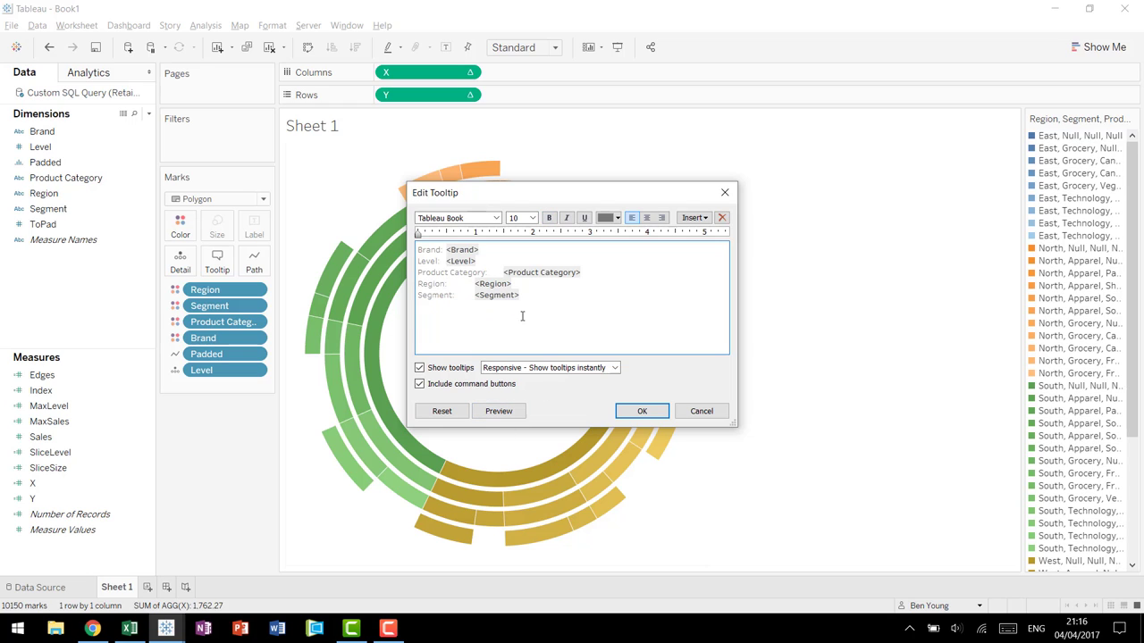
pyautogui.hotkey('shift', 'Home')
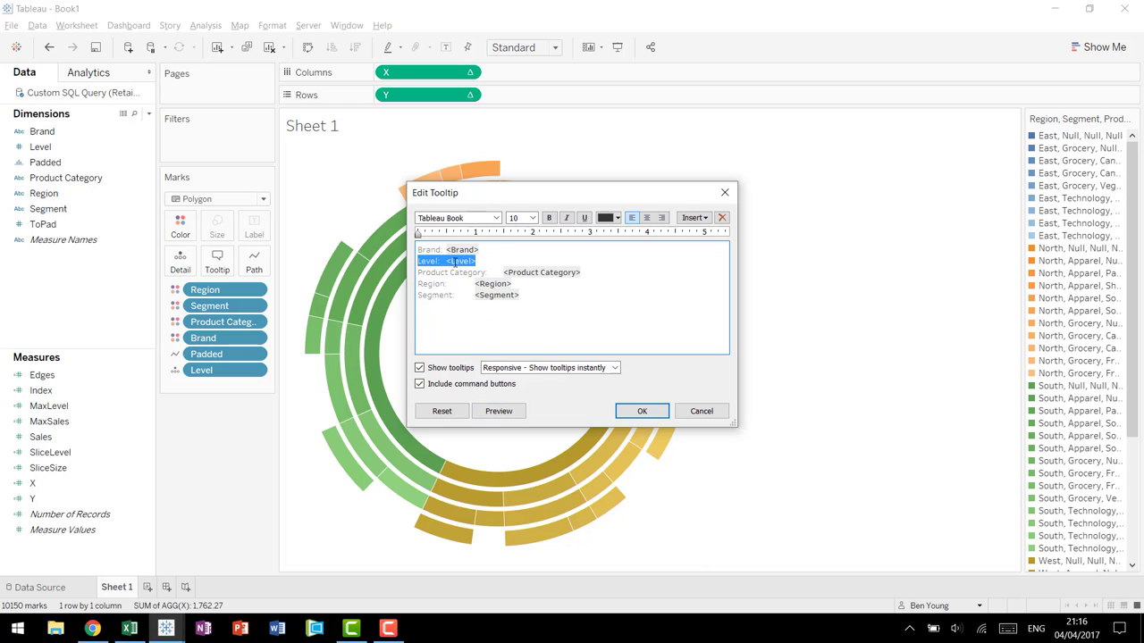
pyautogui.press('Delete')
pyautogui.press('Delete')
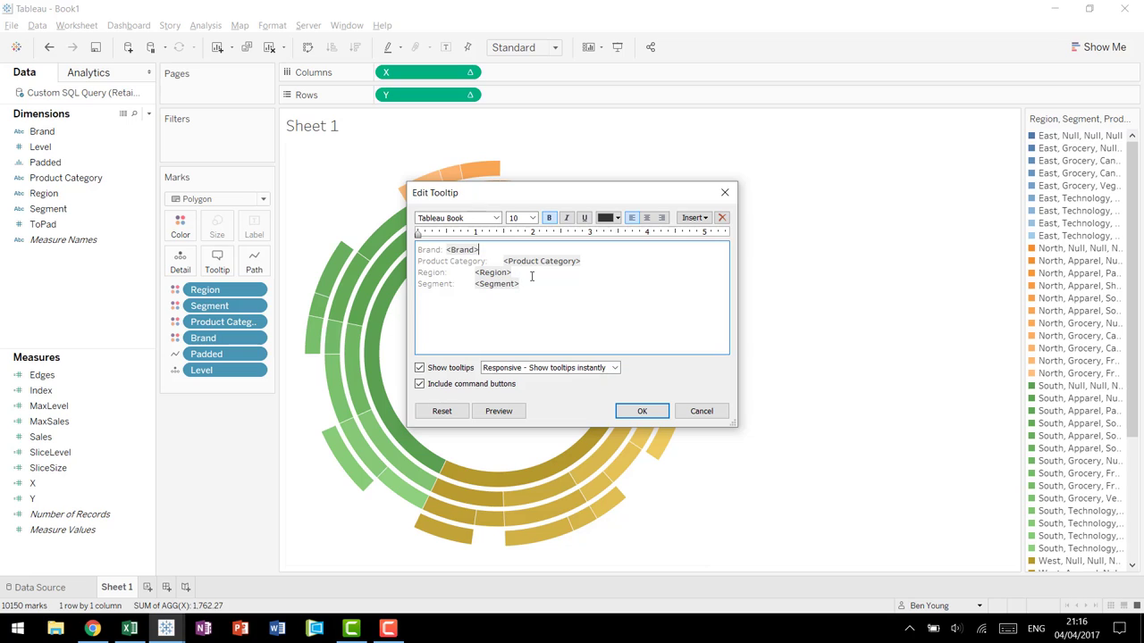
# - Order the tooltip lines Region, Segment, Product Category, Brand and confirm it
pyautogui.moveTo(528, 282); pyautogui.dragTo(408, 273)
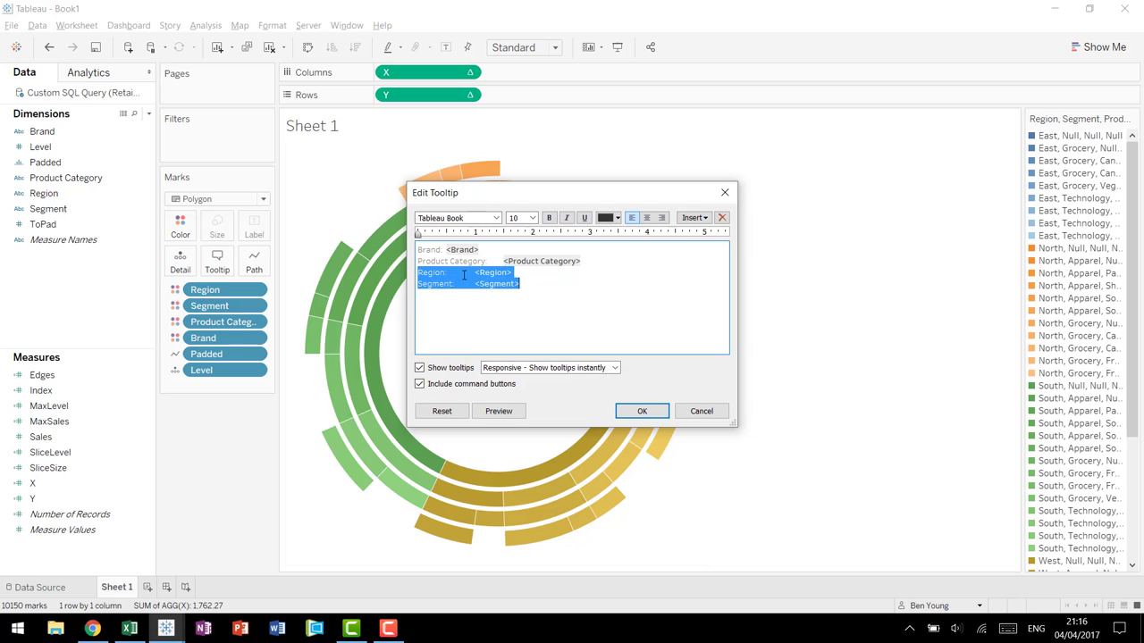
pyautogui.press('Delete')
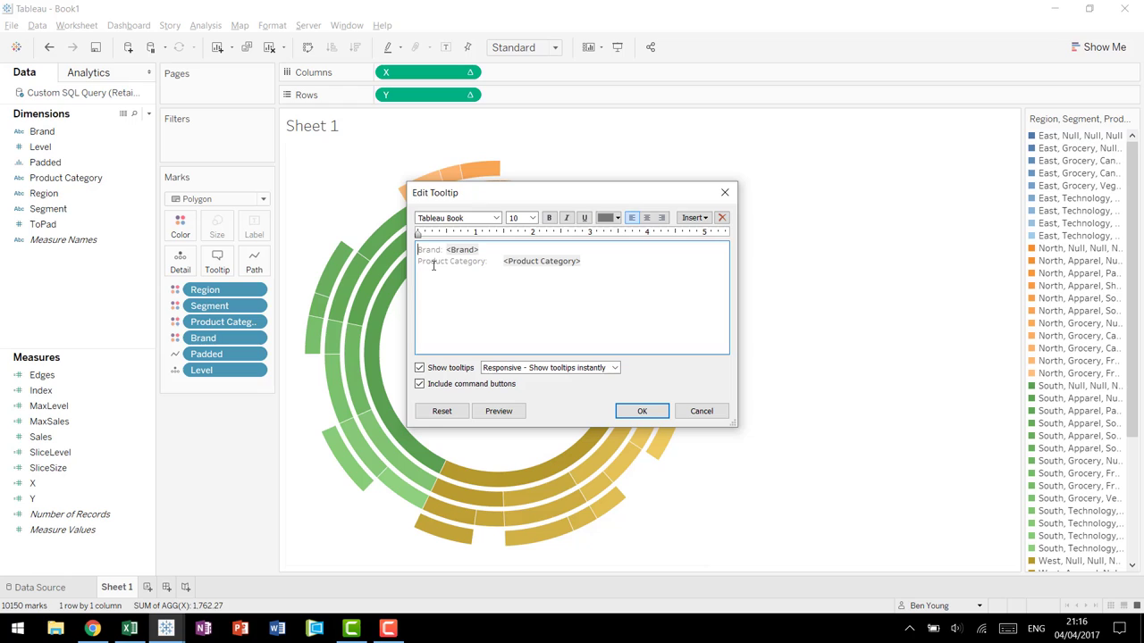
pyautogui.hotkey('ctrl', 'z')
pyautogui.hotkey('ctrl', 'z')
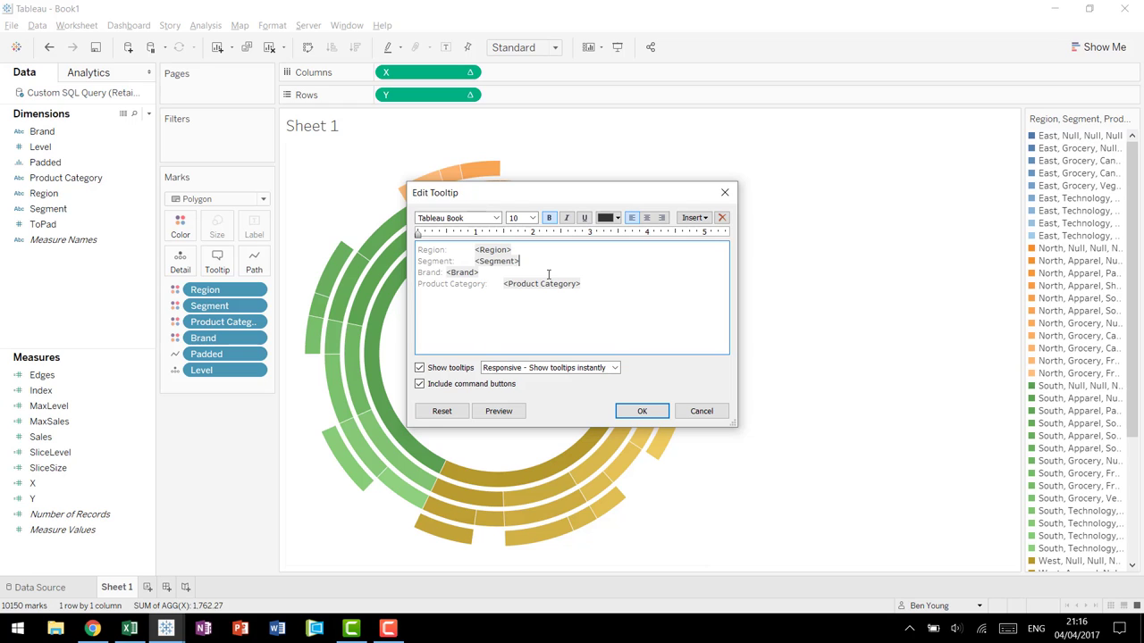
pyautogui.moveTo(611, 284); pyautogui.dragTo(415, 284)
pyautogui.hotkey('ctrl', 'c')
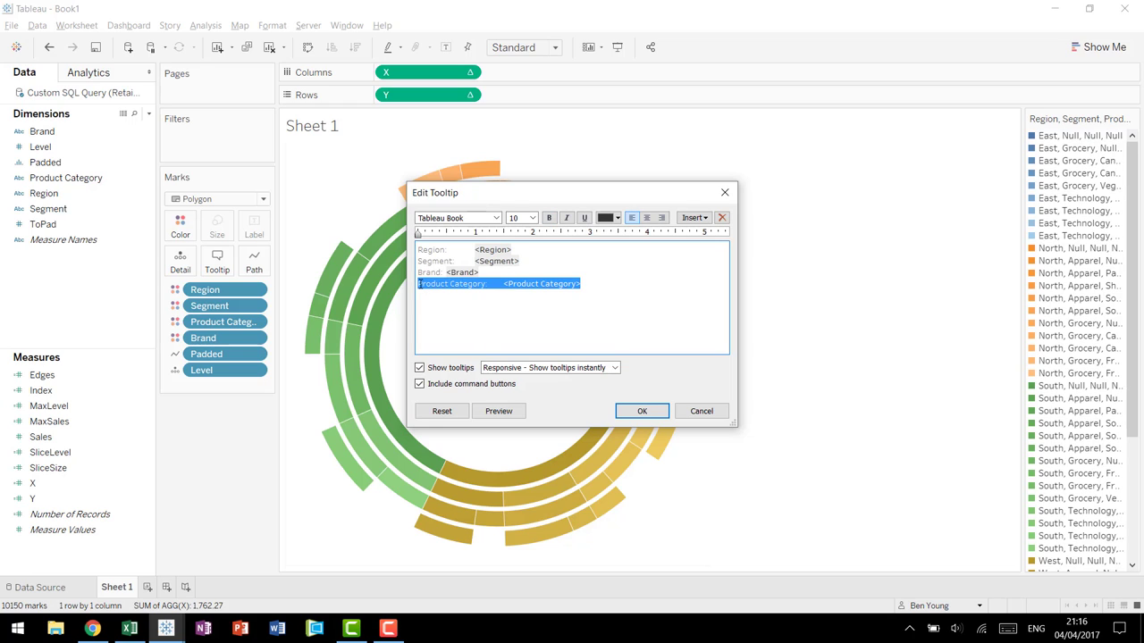
pyautogui.press('Delete')
pyautogui.press('Return')
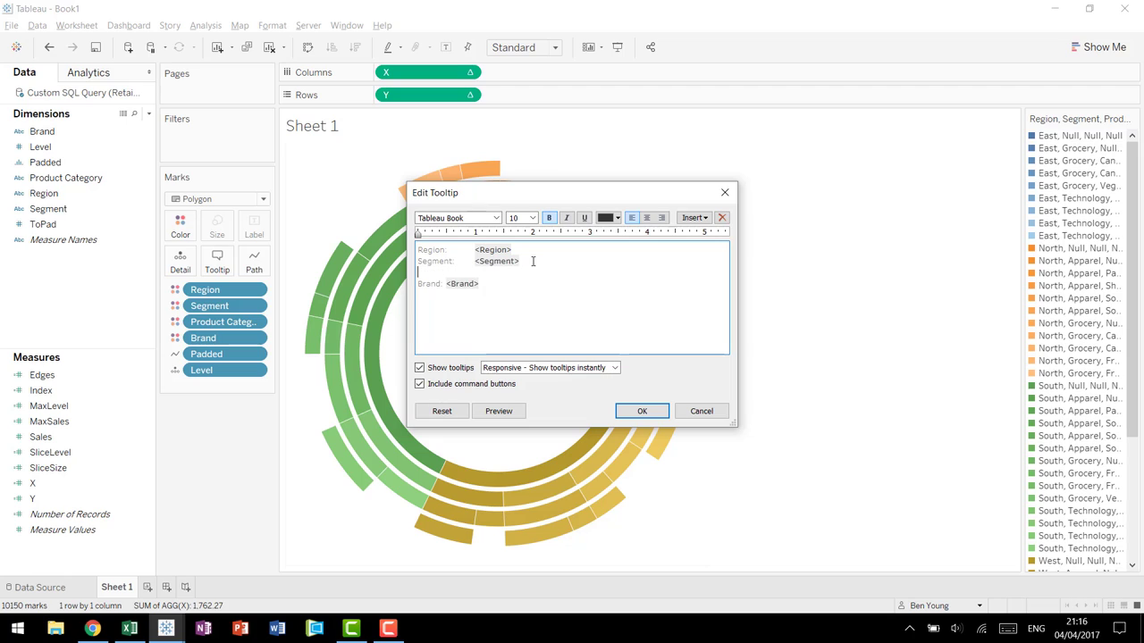
pyautogui.hotkey('ctrl', 'v')
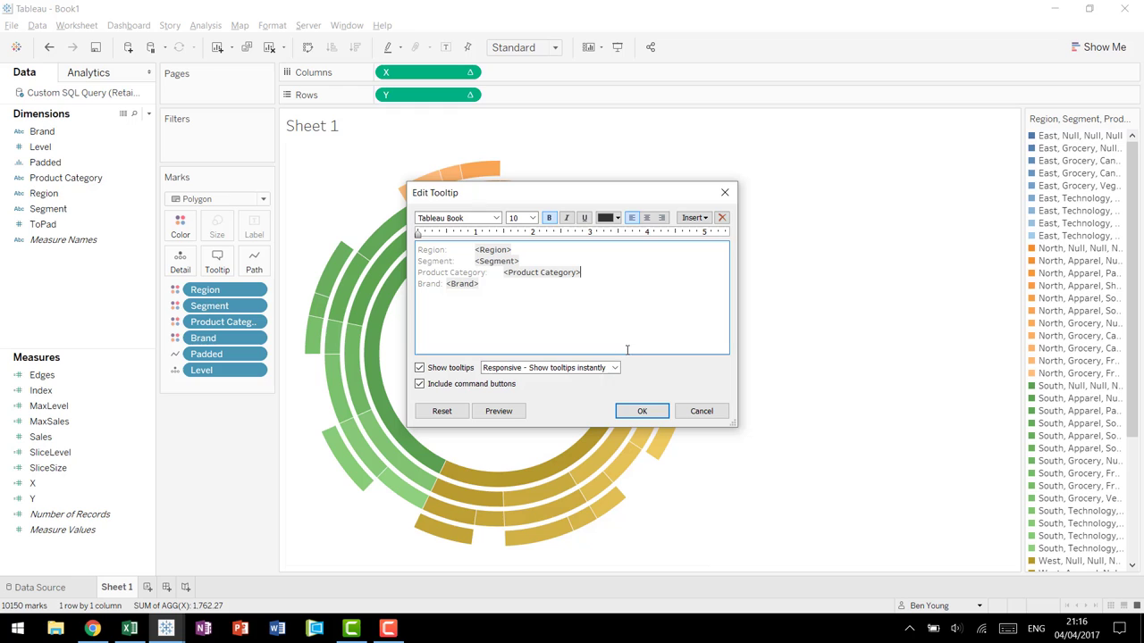
pyautogui.click(642, 411)
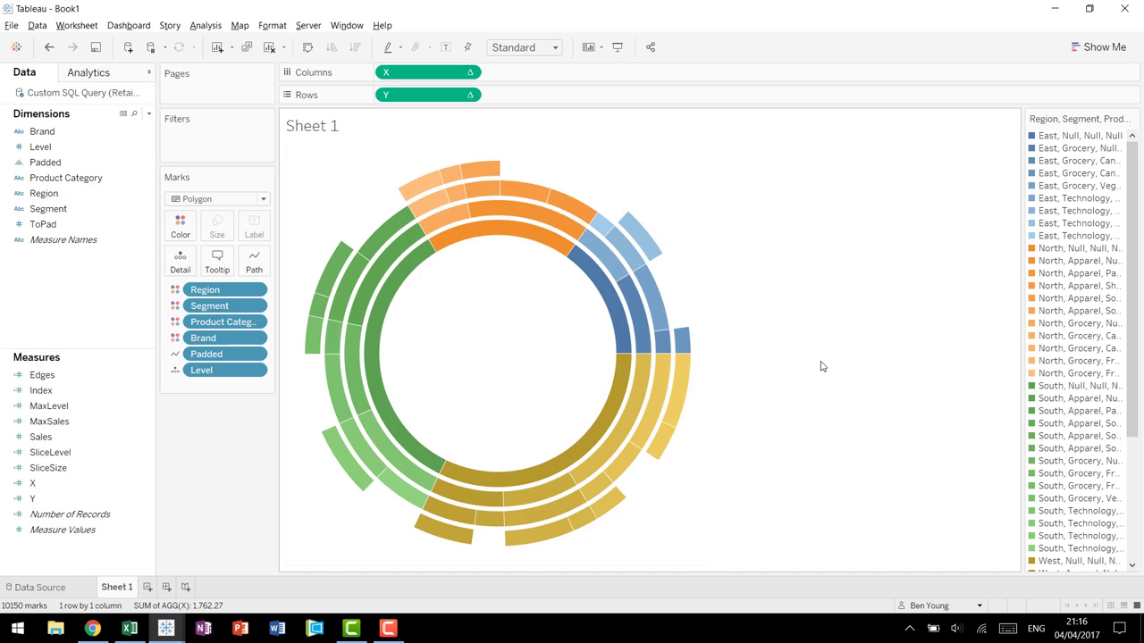
pyautogui.moveTo(487, 235)
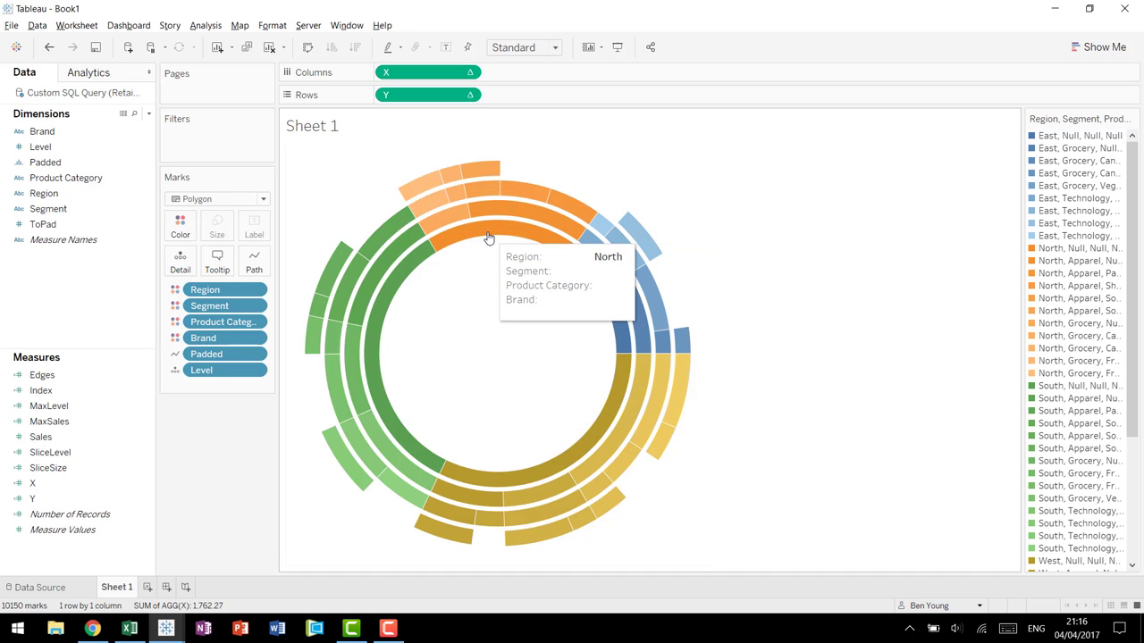
pyautogui.moveTo(459, 221)
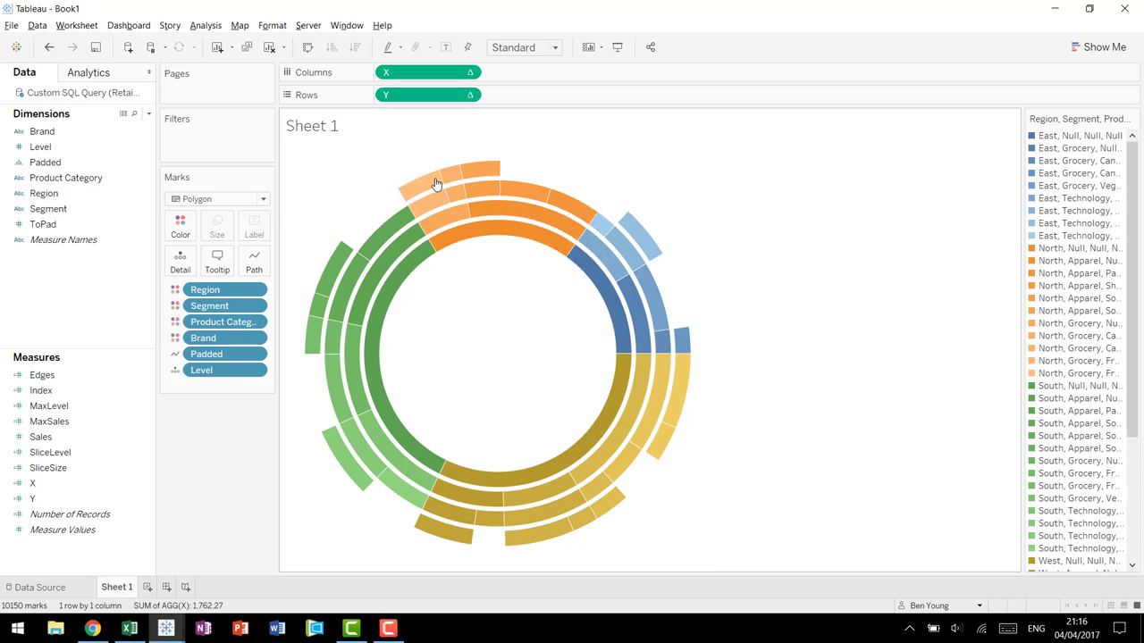
pyautogui.moveTo(436, 183)
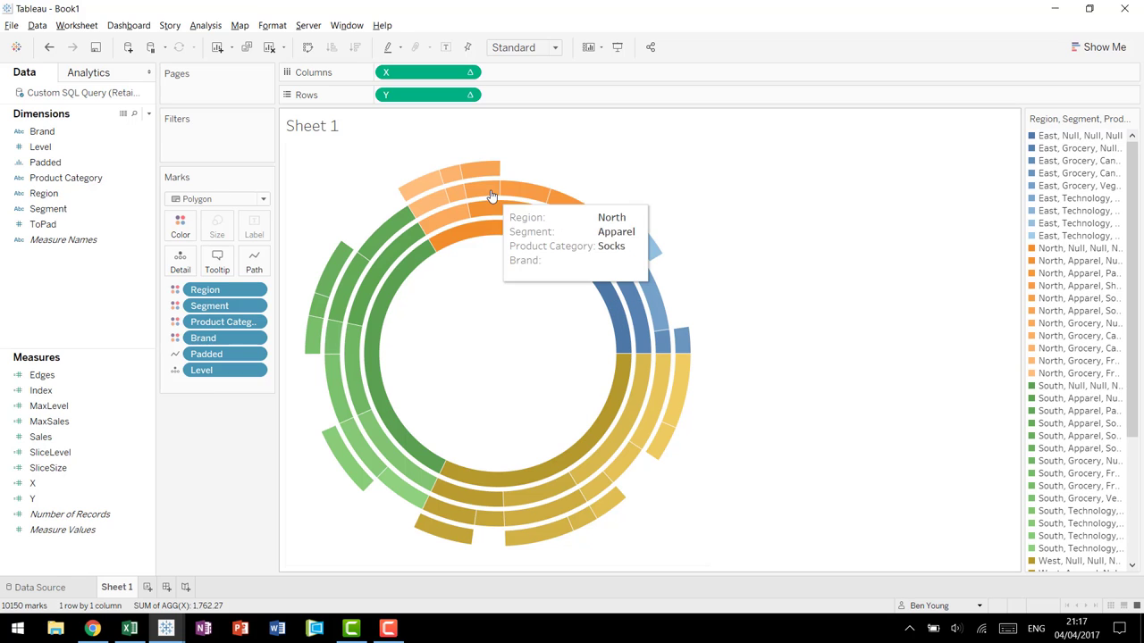
pyautogui.moveTo(487, 174)
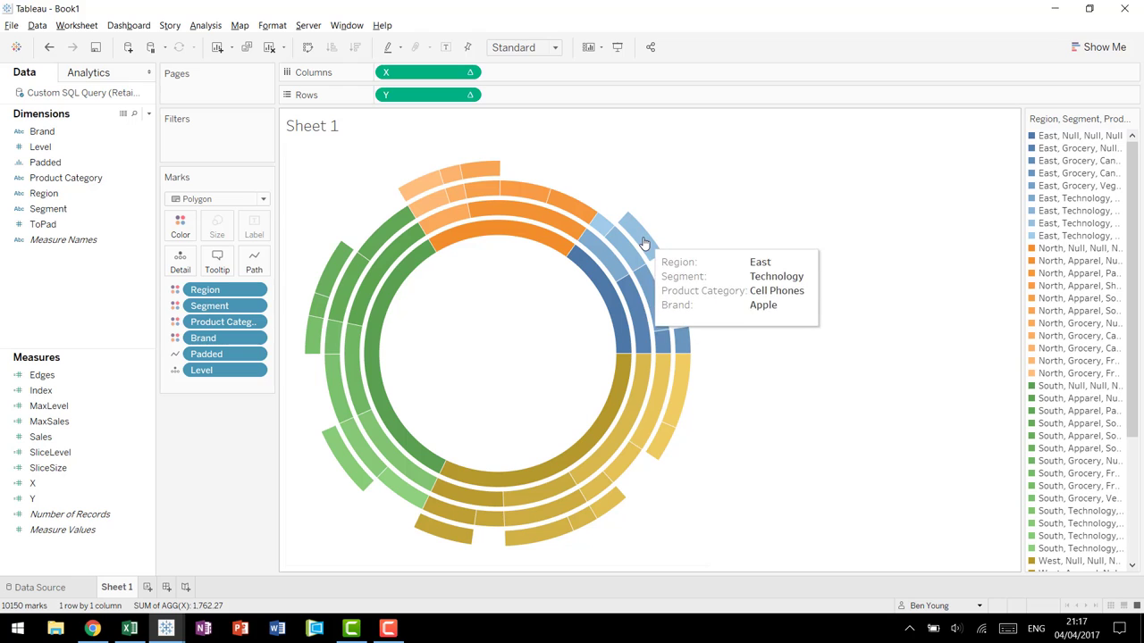
pyautogui.moveTo(604, 266)
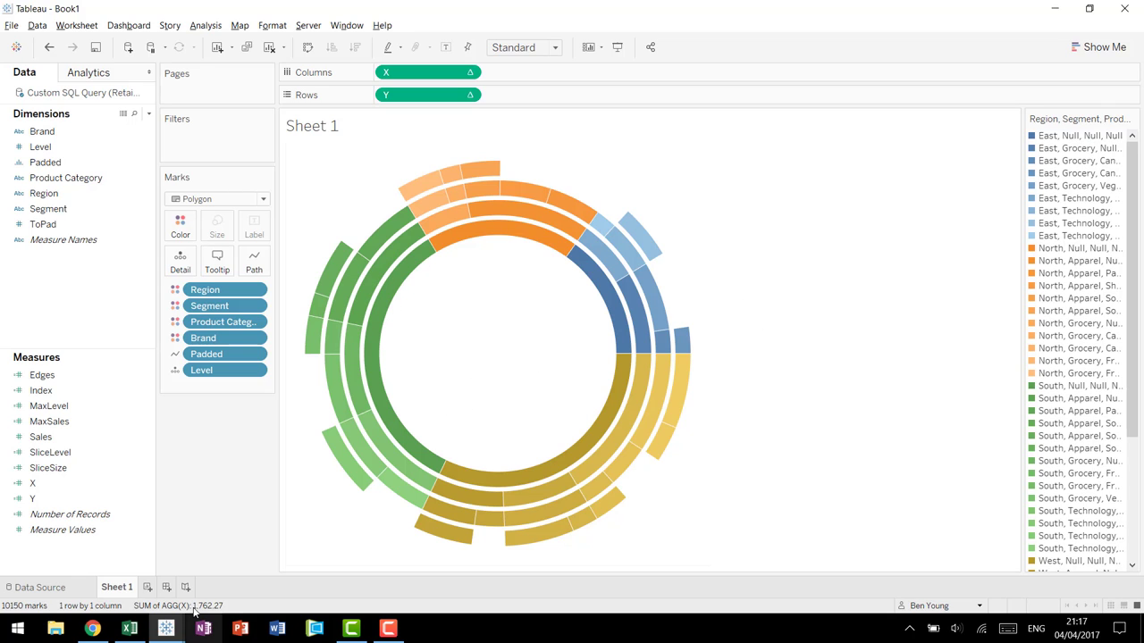
# - Rename Sheet 1 to 'Sunburst Chart'
pyautogui.doubleClick(125, 587)
pyautogui.write('Sun')
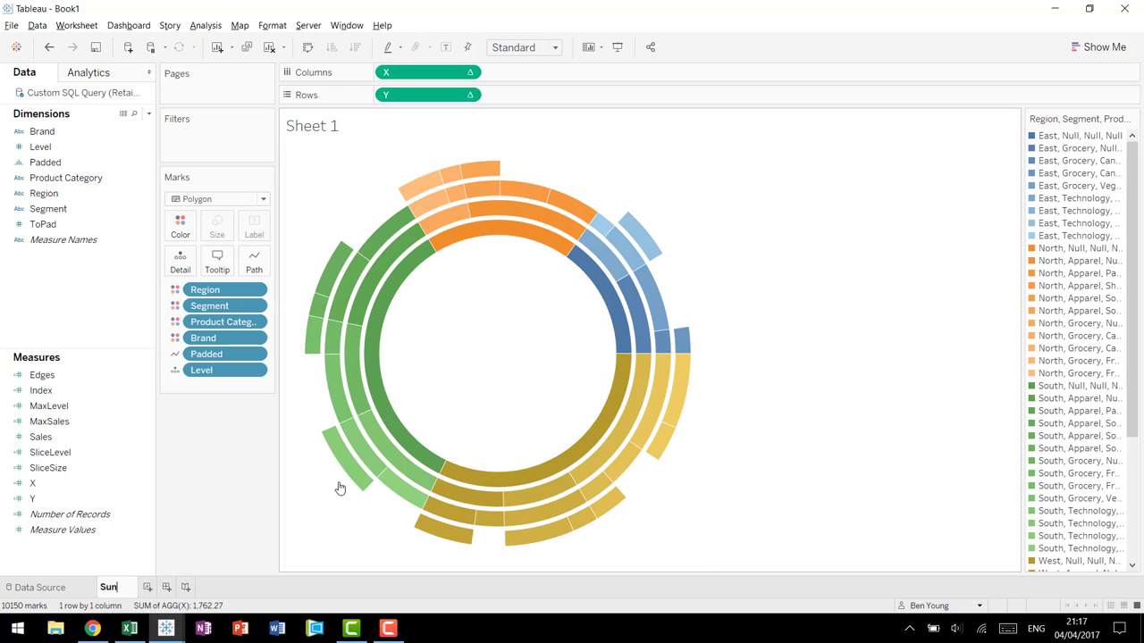
pyautogui.write('burst Chart')
pyautogui.press('Return')
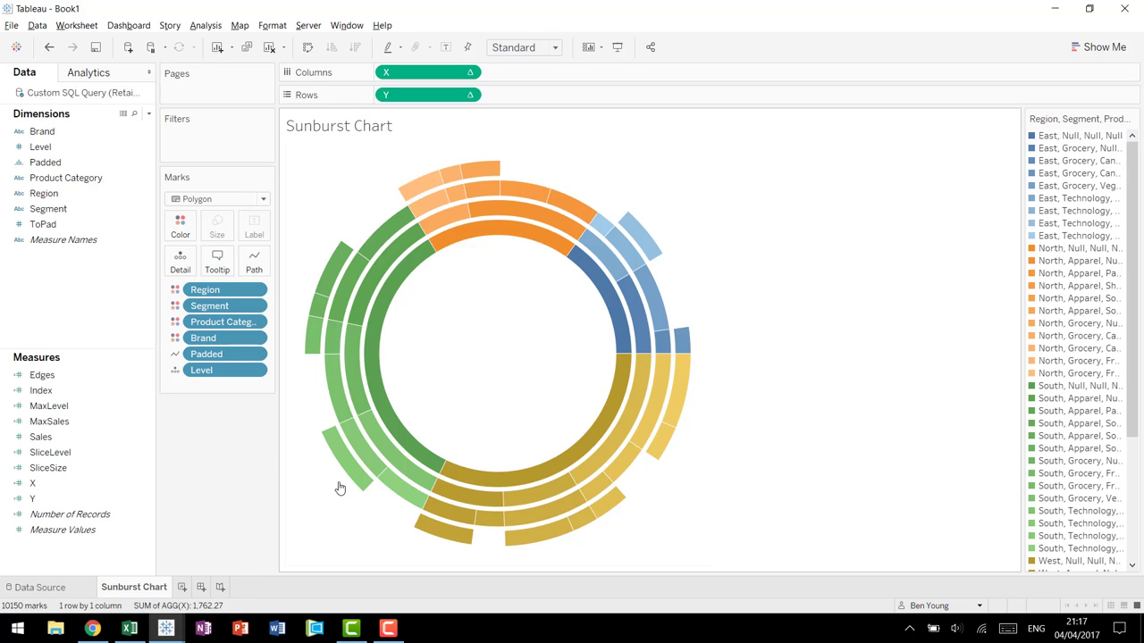
# - Add a new sheet showing MaxSales as text, fitted to Entire View
pyautogui.click(182, 587)
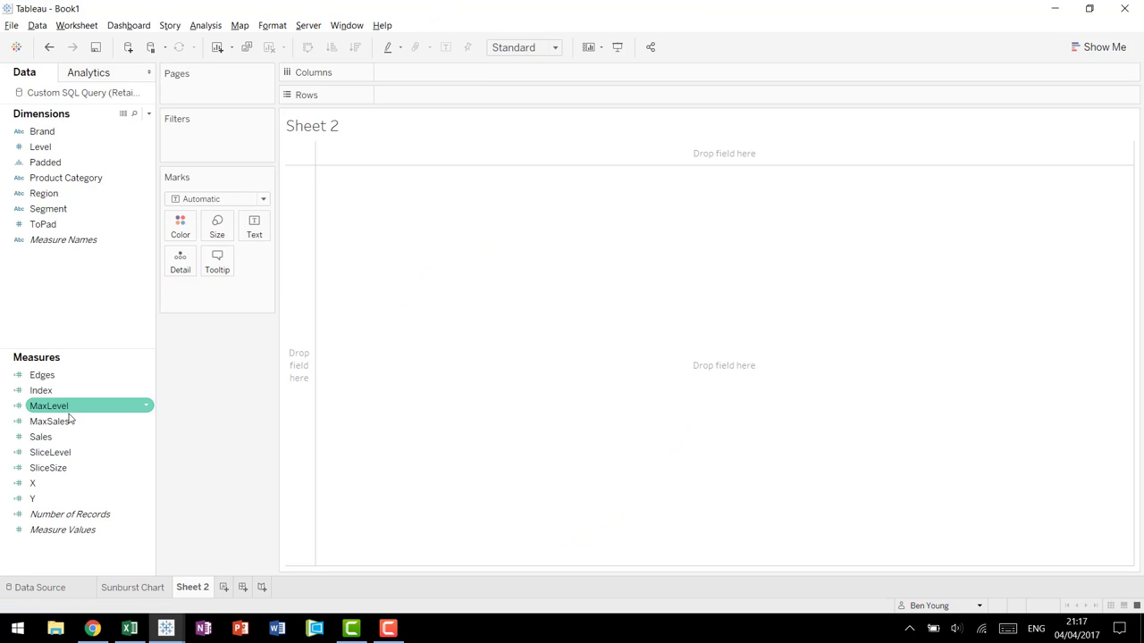
pyautogui.moveTo(89, 426); pyautogui.dragTo(265, 230)
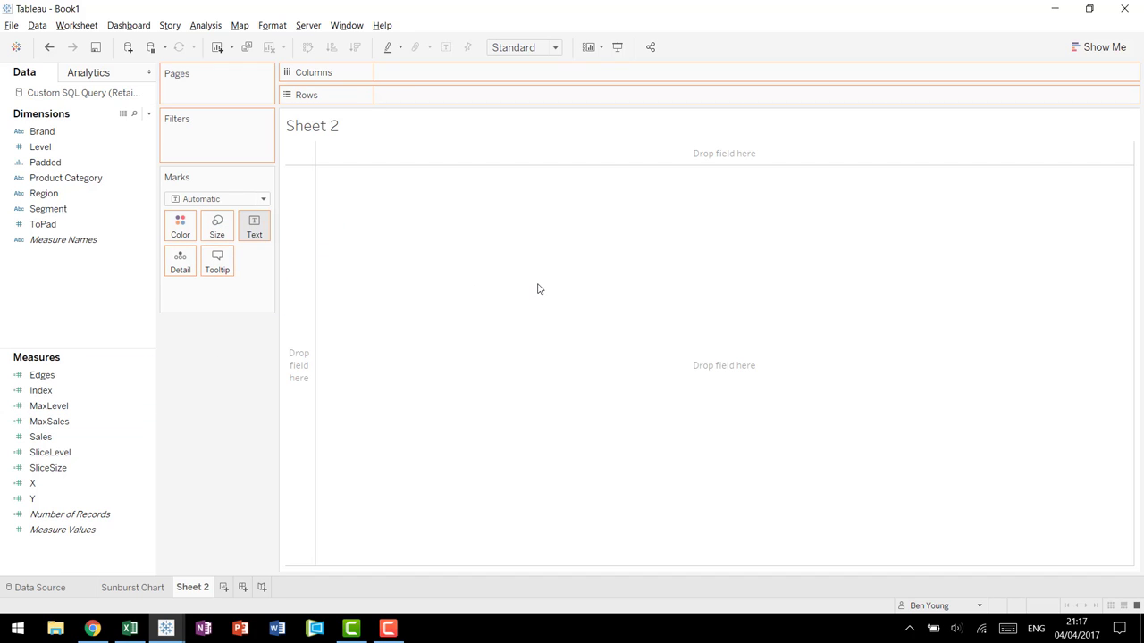
pyautogui.click(560, 49)
pyautogui.click(521, 107)
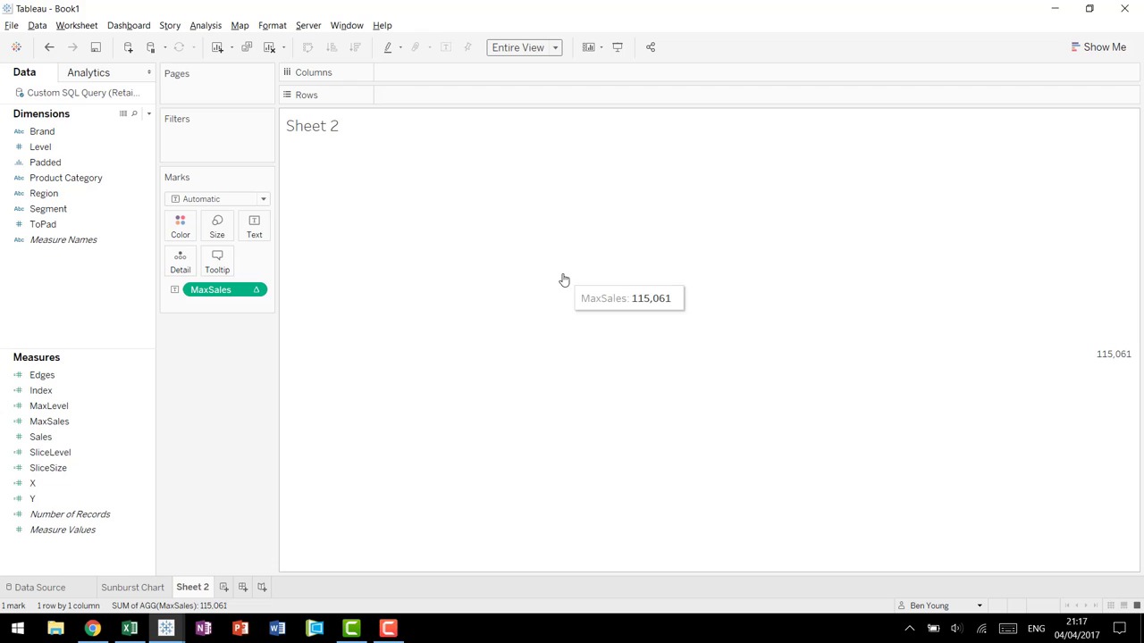
# - Add a 'Sales: ' ad-hoc calculation to Rows and hide its field label
pyautogui.doubleClick(399, 96)
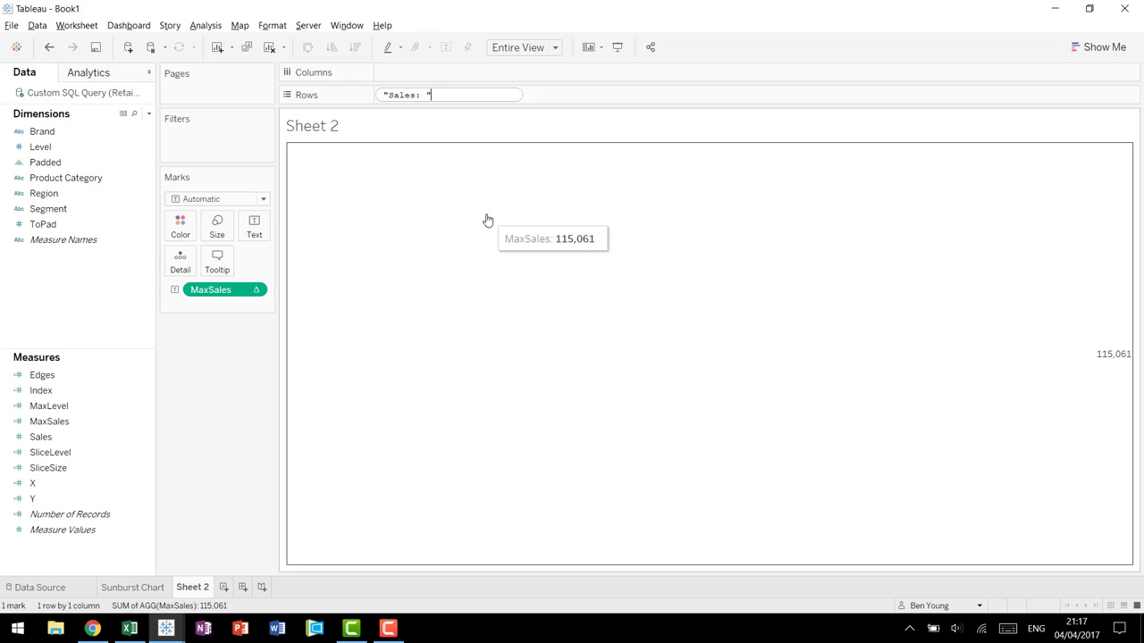
pyautogui.press('Return')
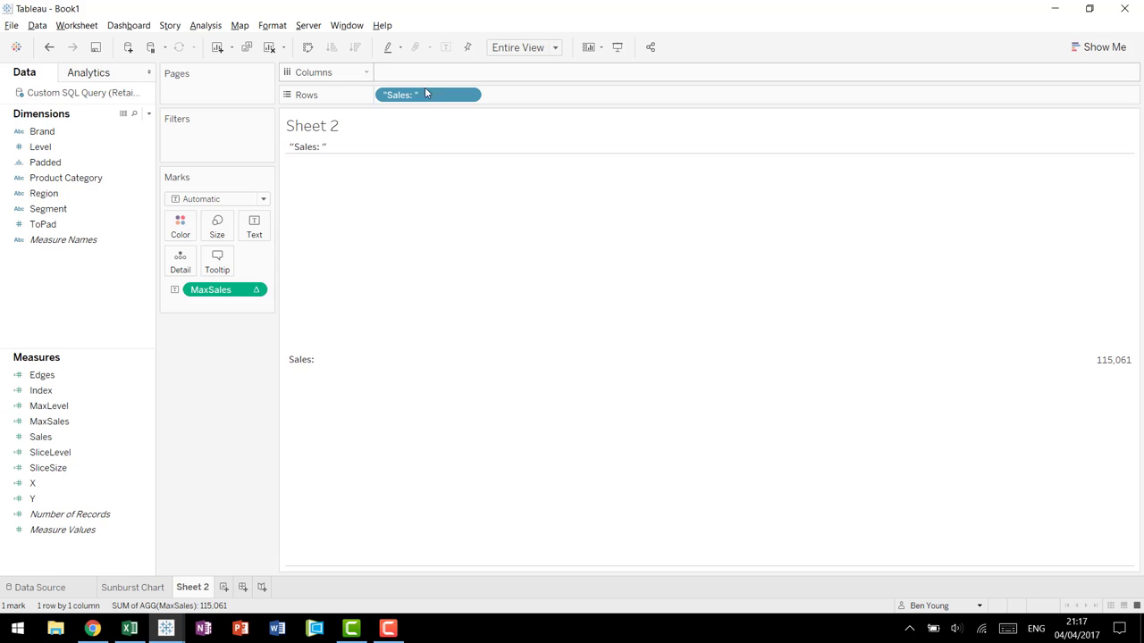
pyautogui.rightClick(315, 147)
pyautogui.click(388, 280)
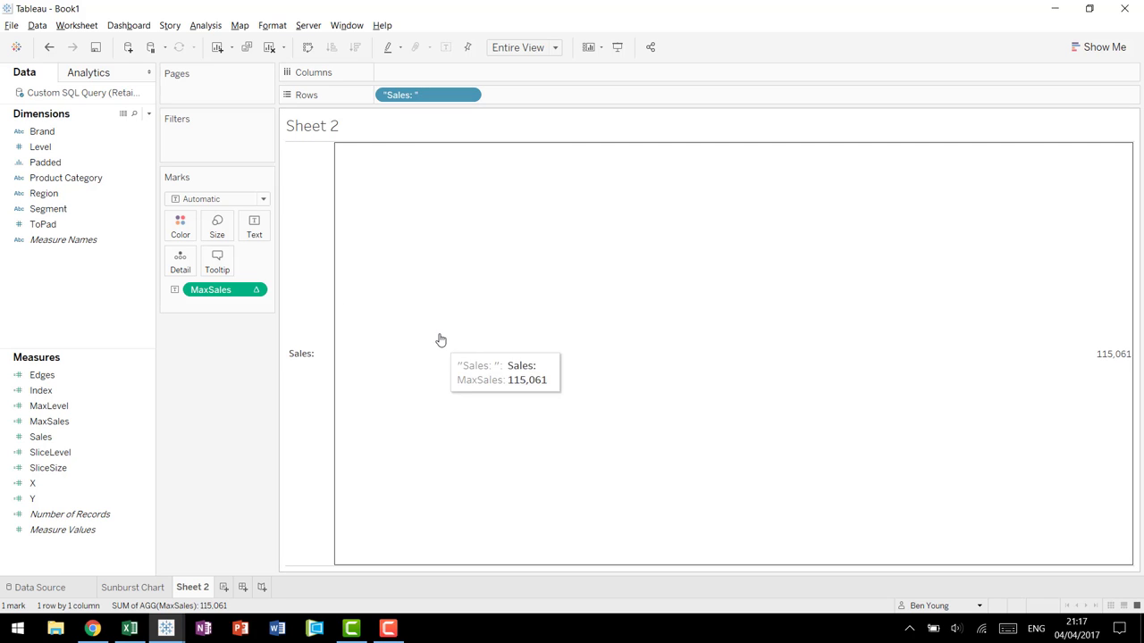
pyautogui.rightClick(464, 327)
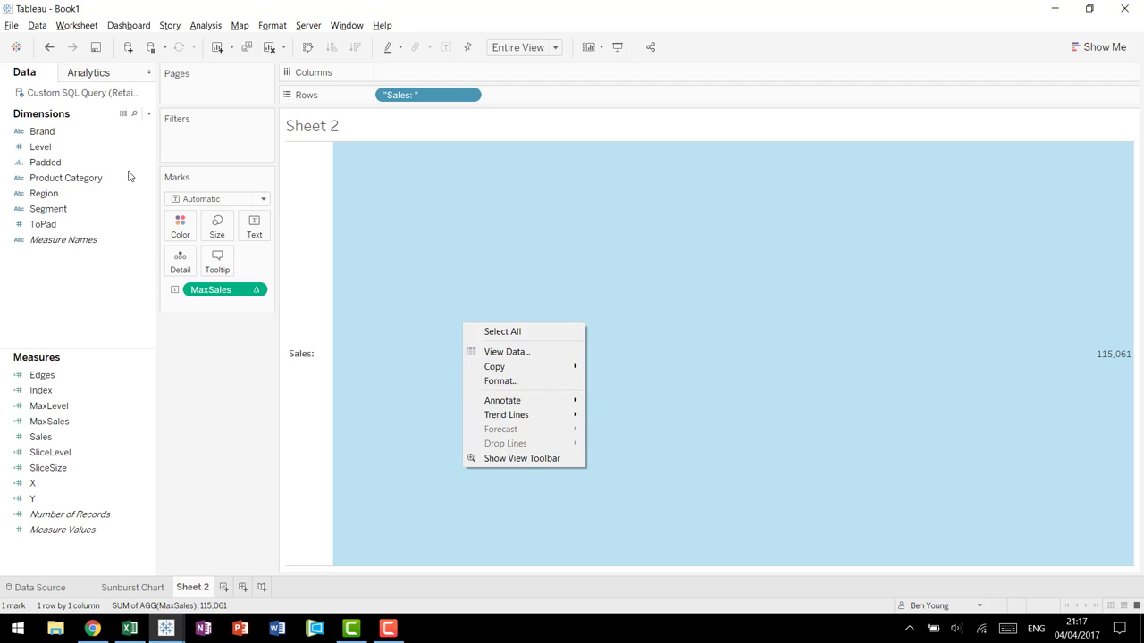
# - Set the worksheet font to size 20 bold
pyautogui.click(501, 381)
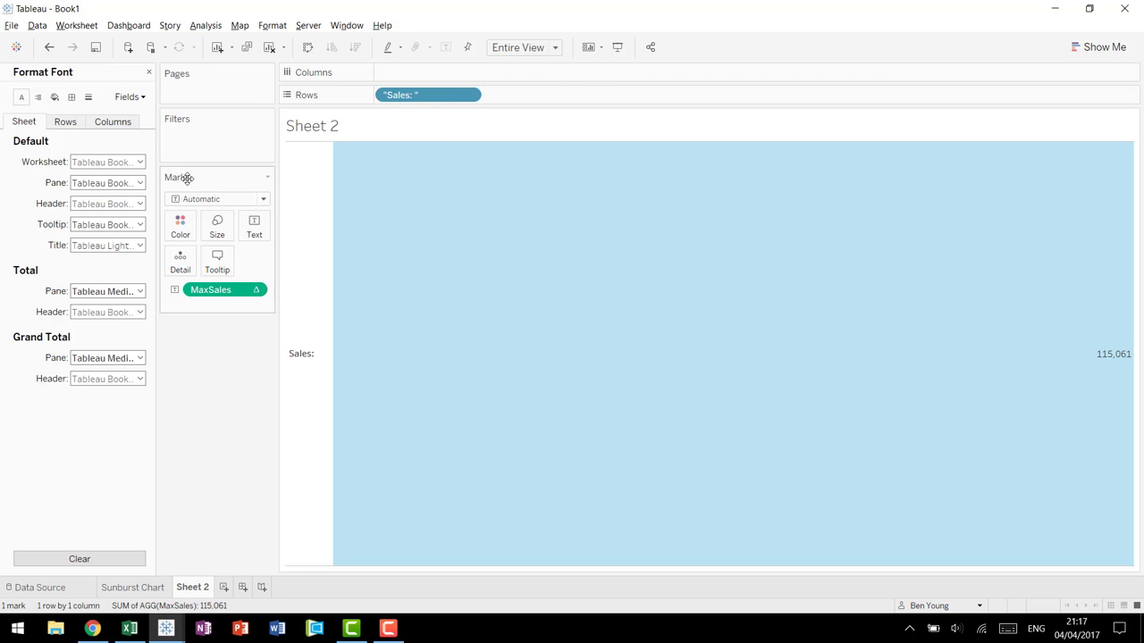
pyautogui.click(135, 163)
pyautogui.click(105, 201)
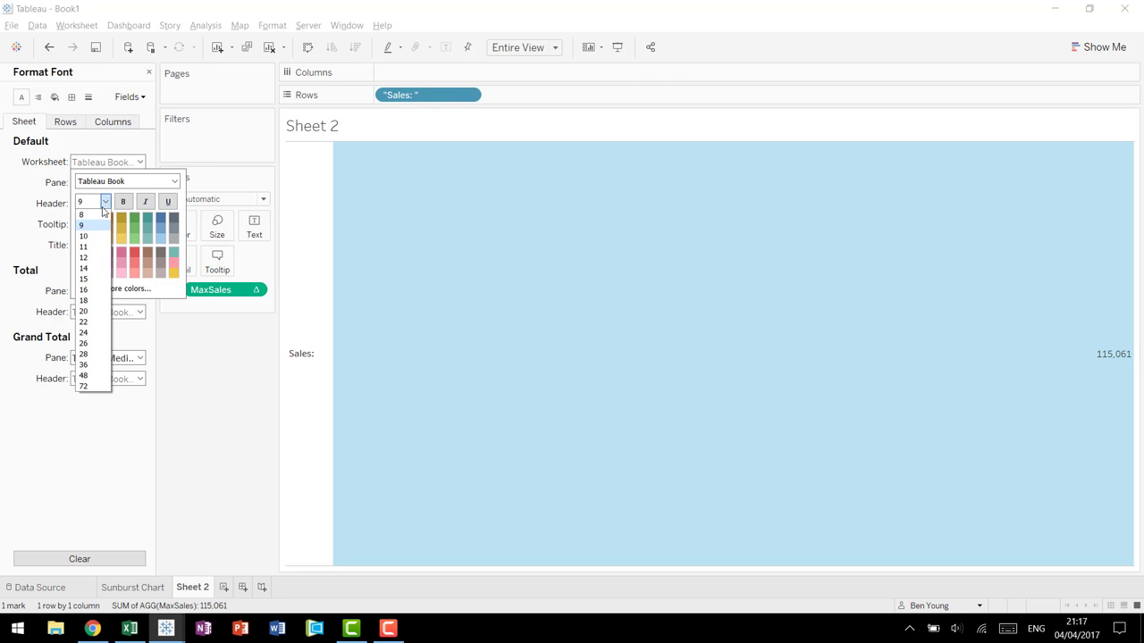
pyautogui.click(87, 308)
pyautogui.click(124, 201)
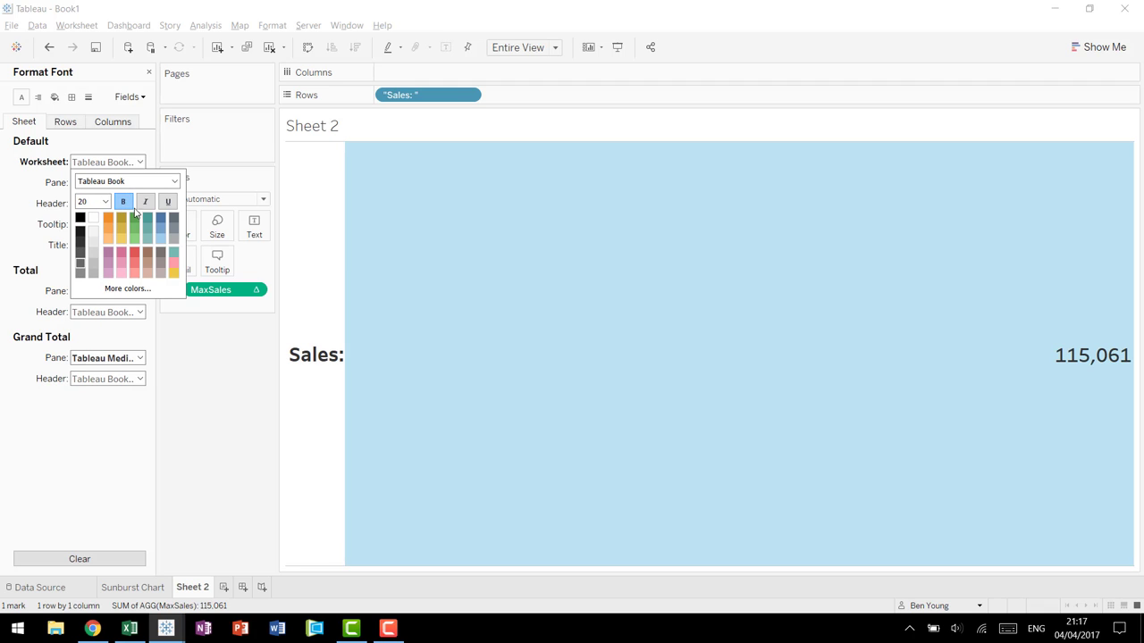
pyautogui.click(385, 421)
# - Format MaxSales as custom currency with a $ prefix and 0 decimal places
pyautogui.rightClick(211, 282)
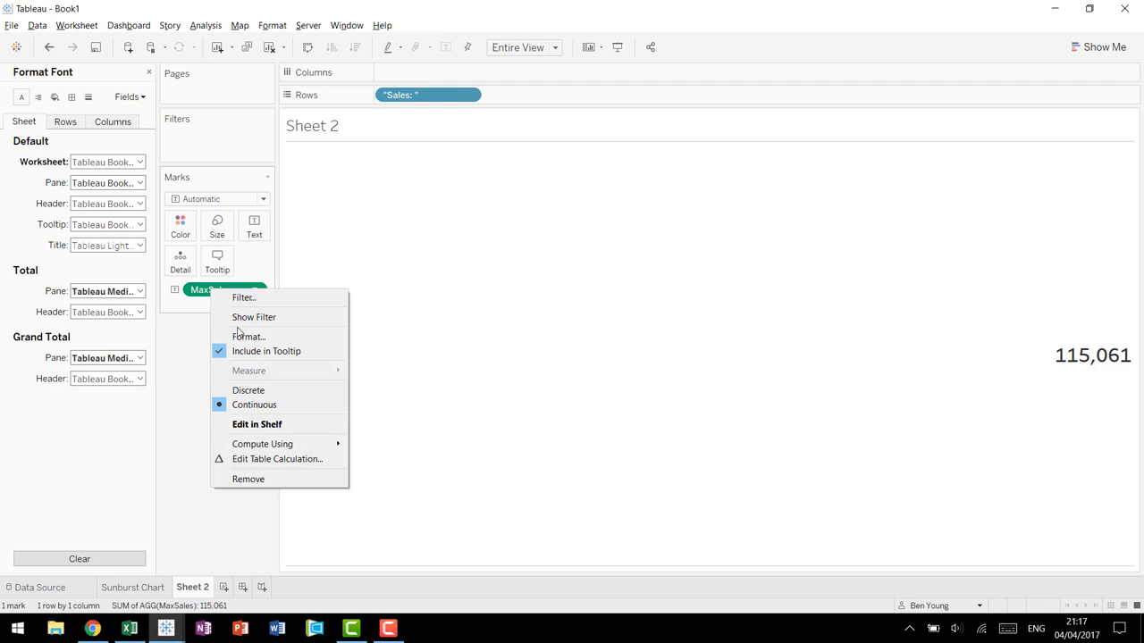
pyautogui.click(236, 336)
pyautogui.click(140, 204)
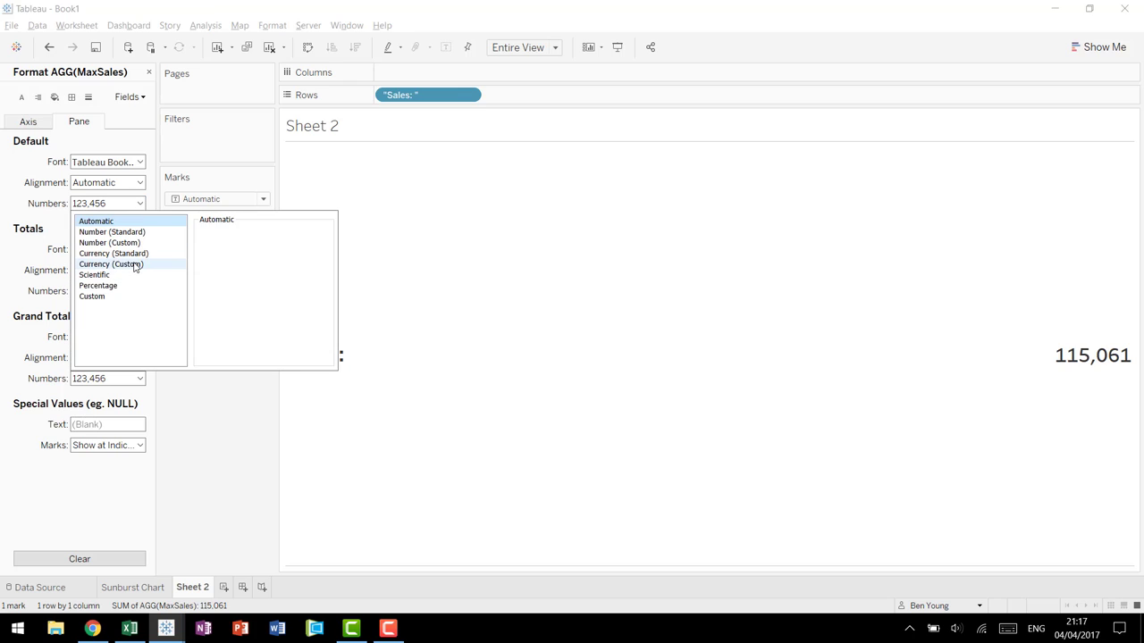
pyautogui.click(134, 264)
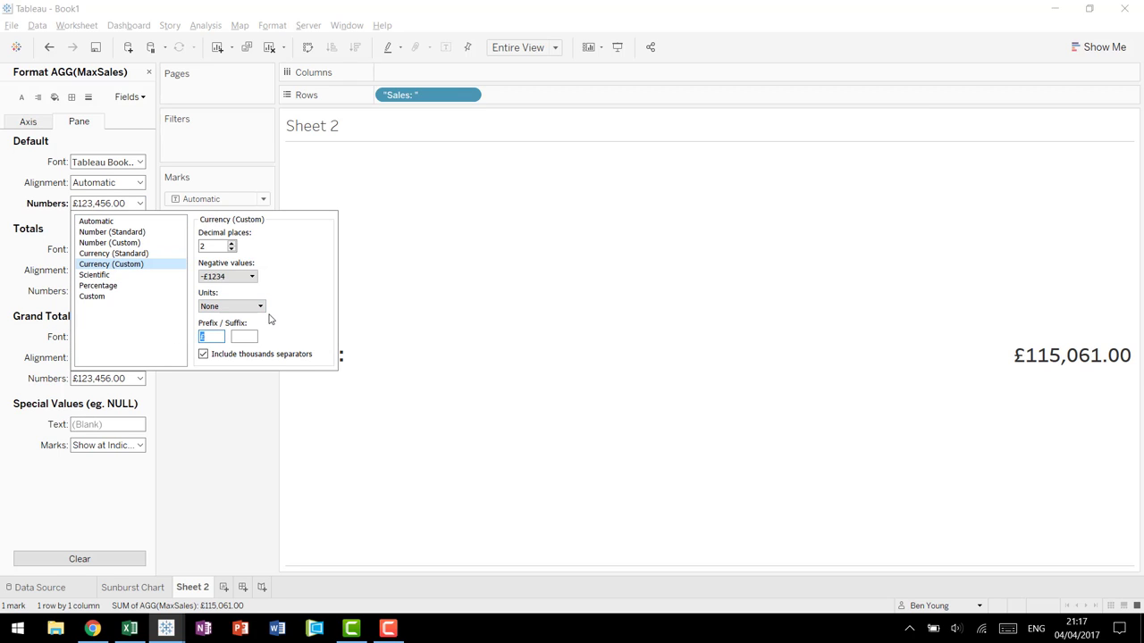
pyautogui.write('$')
pyautogui.hotkey('shift', 'Tab')
pyautogui.hotkey('shift', 'Tab')
pyautogui.hotkey('shift', 'Tab')
pyautogui.press('Down')
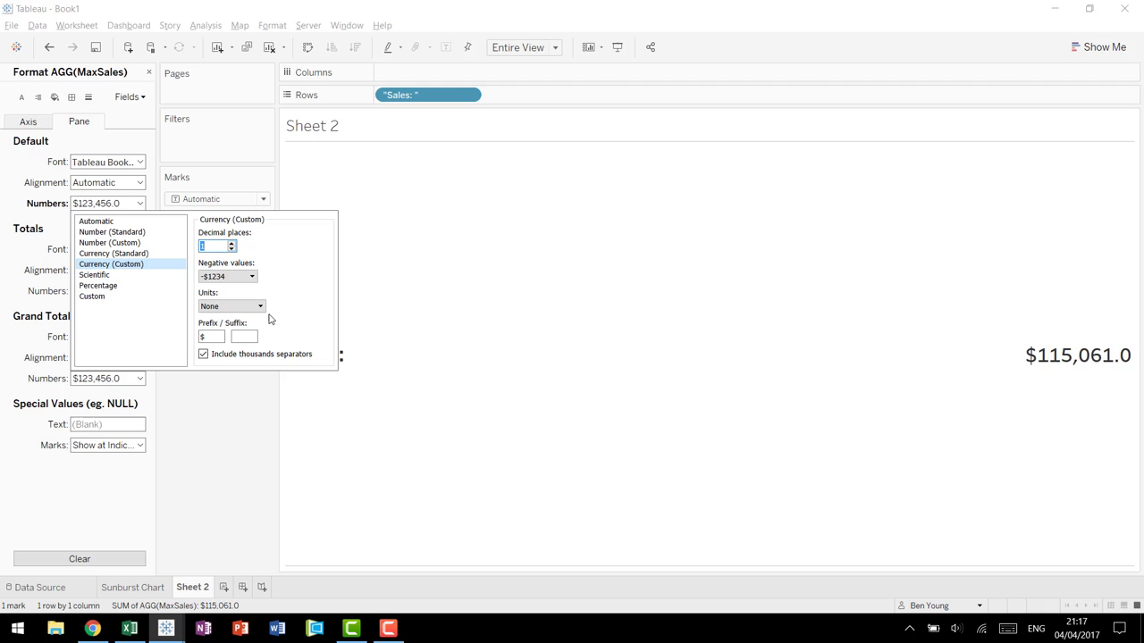
pyautogui.press('Down')
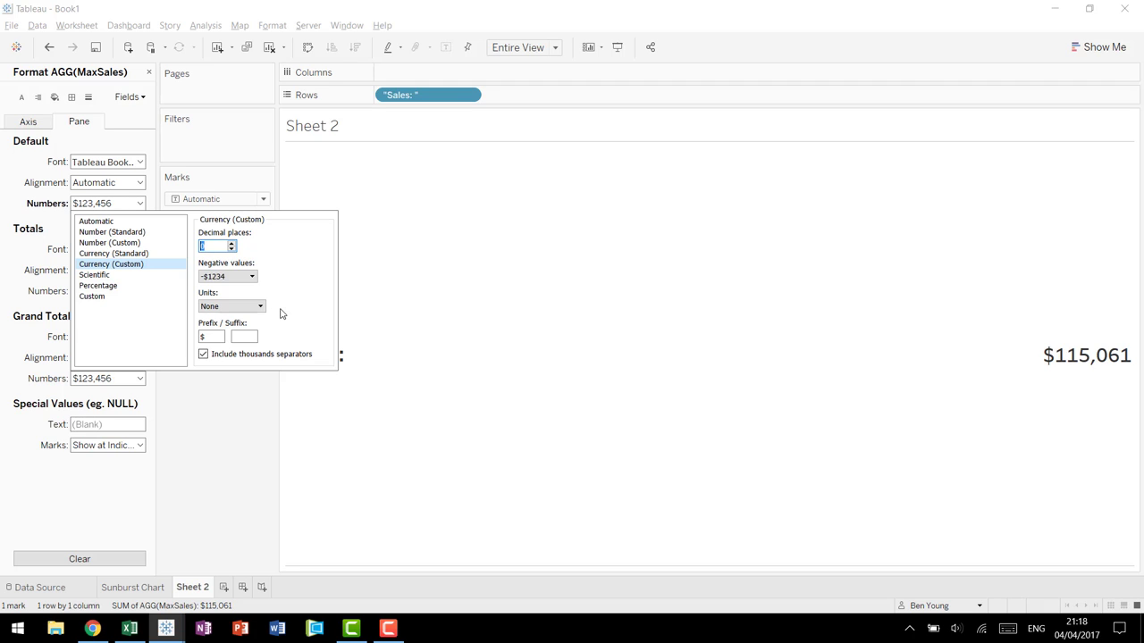
pyautogui.click(540, 405)
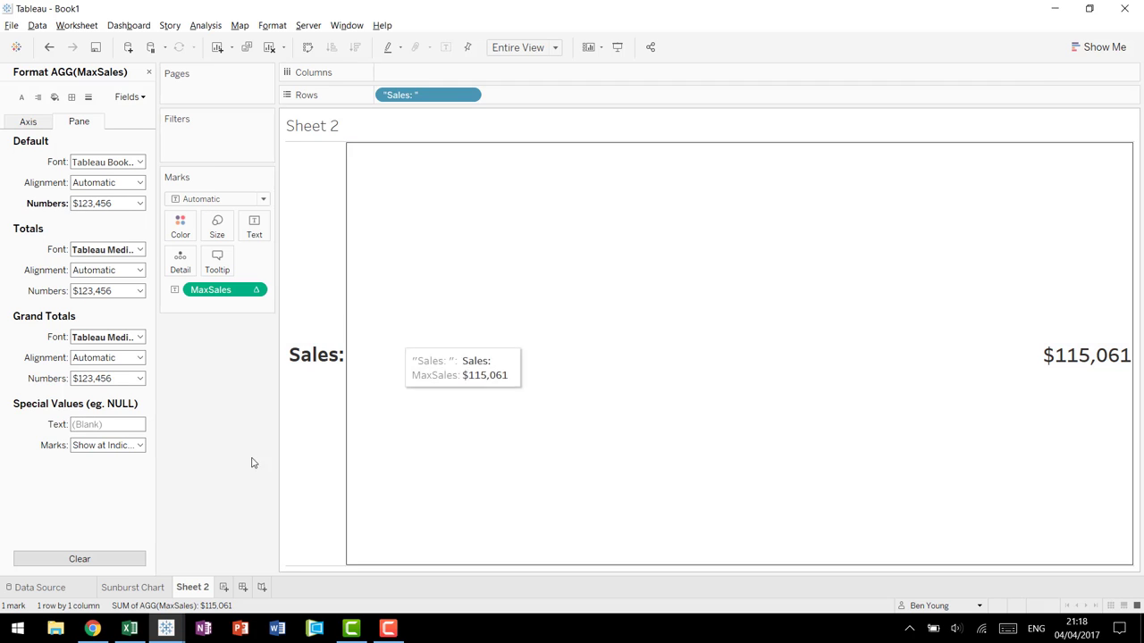
# - Rename Sheet 2 to 'Sales Label'
pyautogui.doubleClick(191, 586)
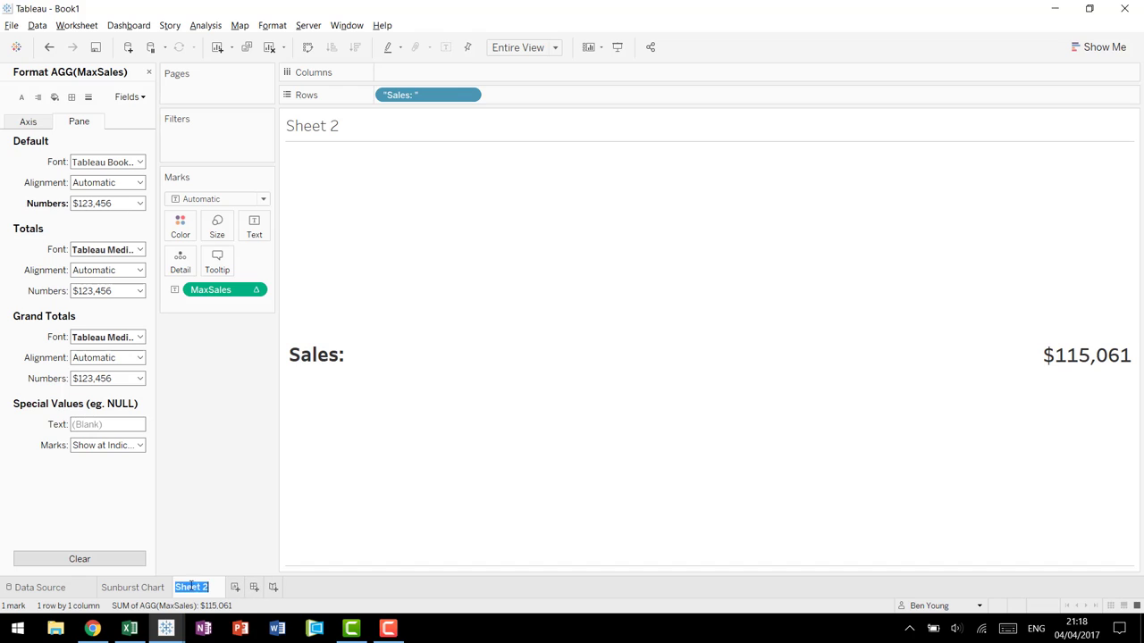
pyautogui.write('Sales Label')
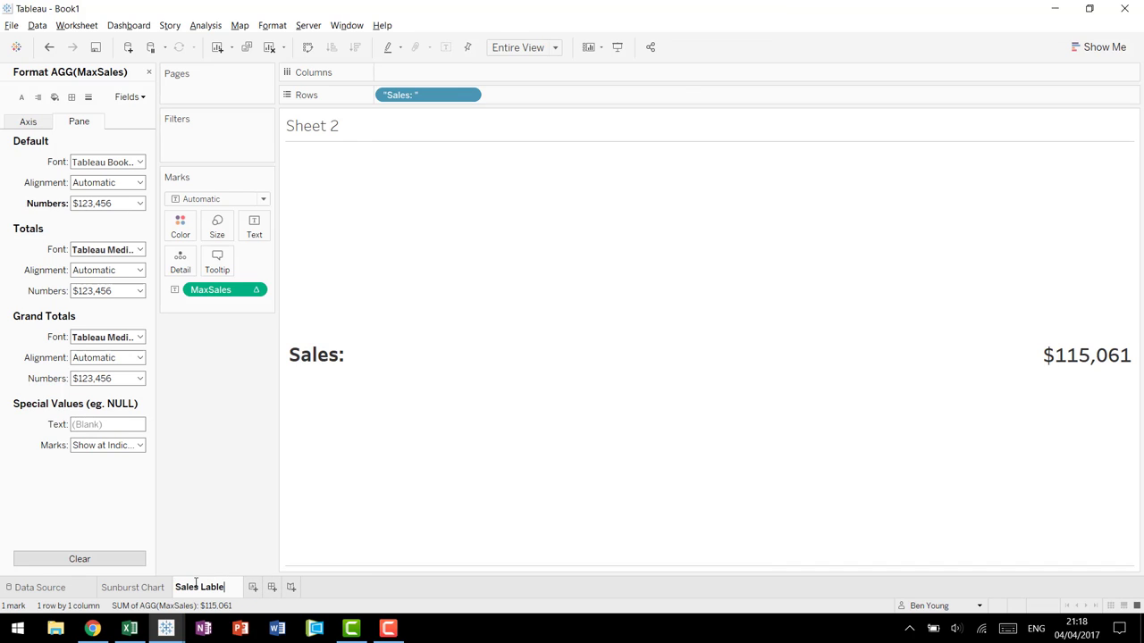
pyautogui.press('Return')
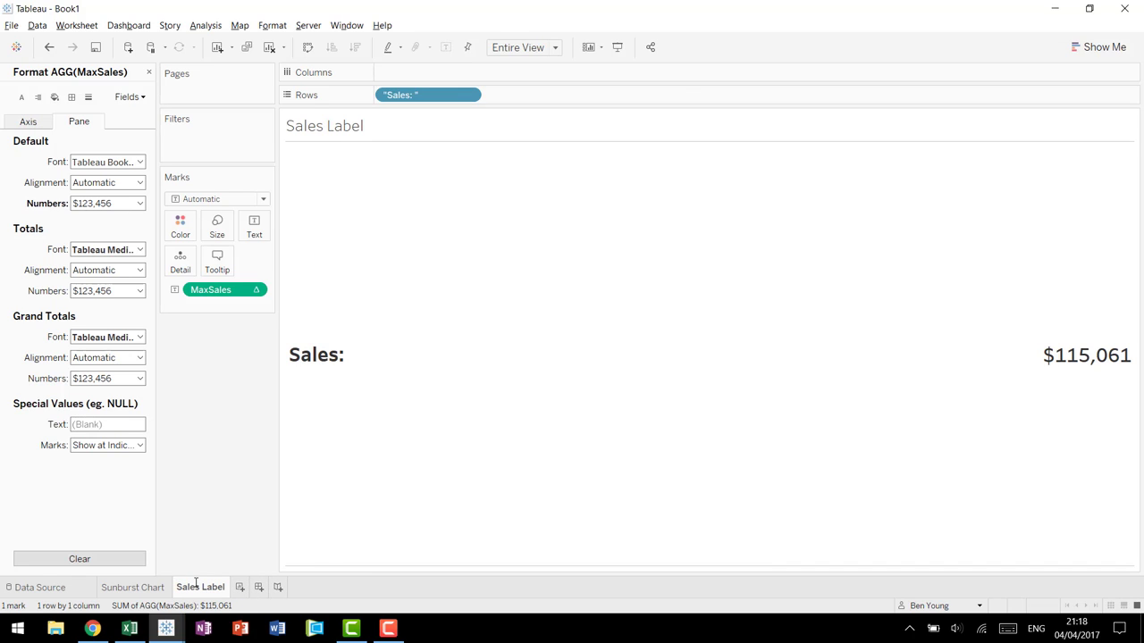
# - Create a Web Page Embedded 800 x 800 dashboard and place the Sunburst Chart on it
pyautogui.click(259, 588)
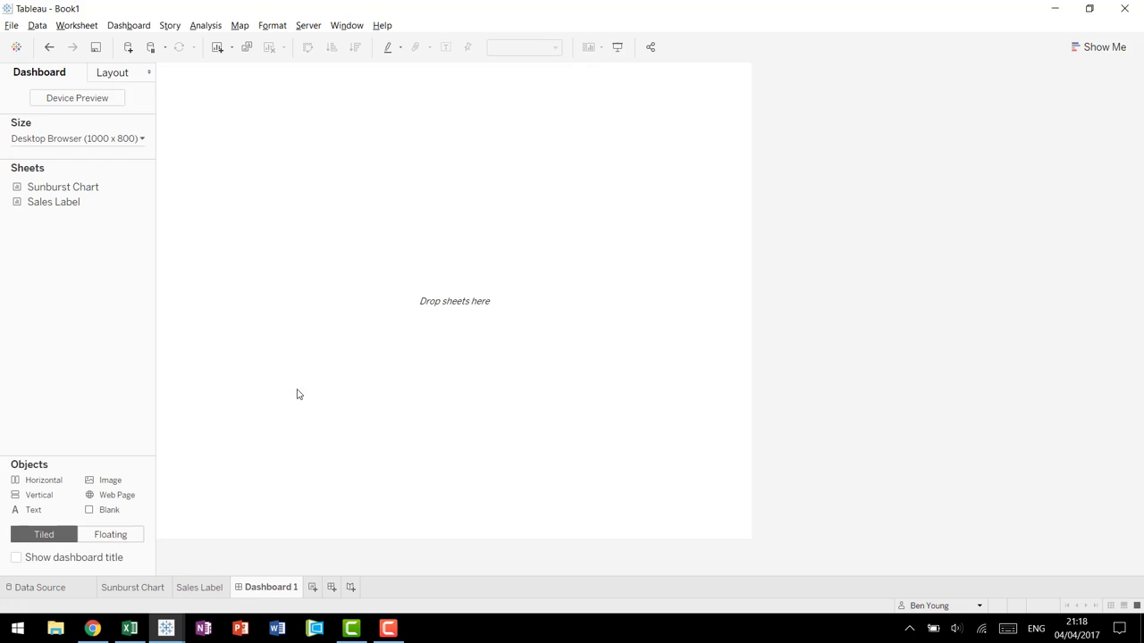
pyautogui.click(142, 139)
pyautogui.click(146, 182)
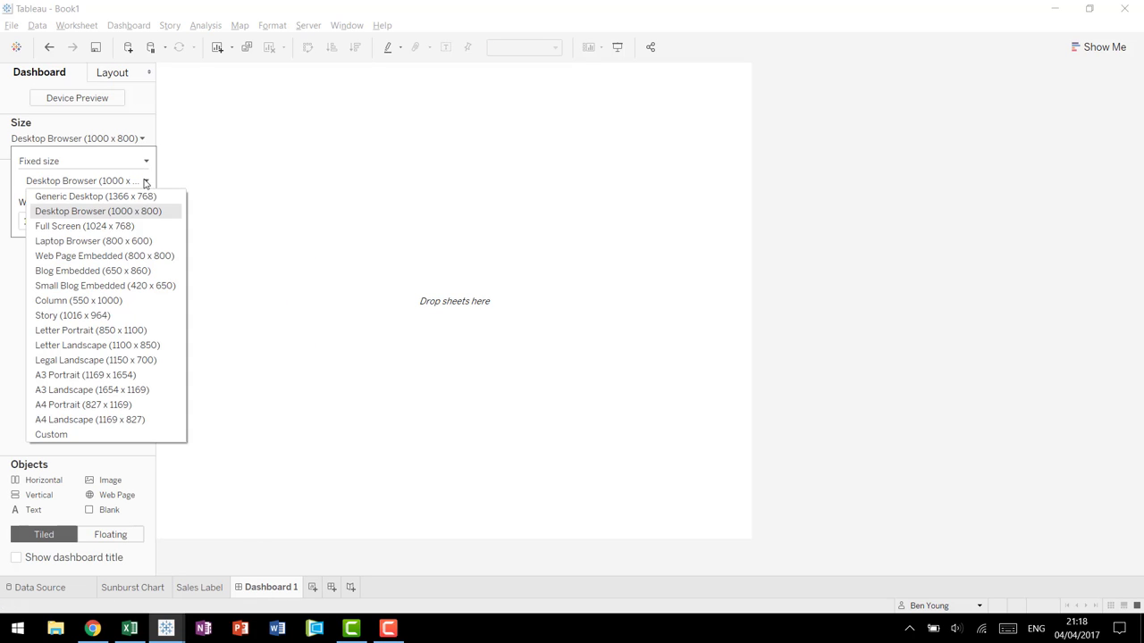
pyautogui.click(132, 255)
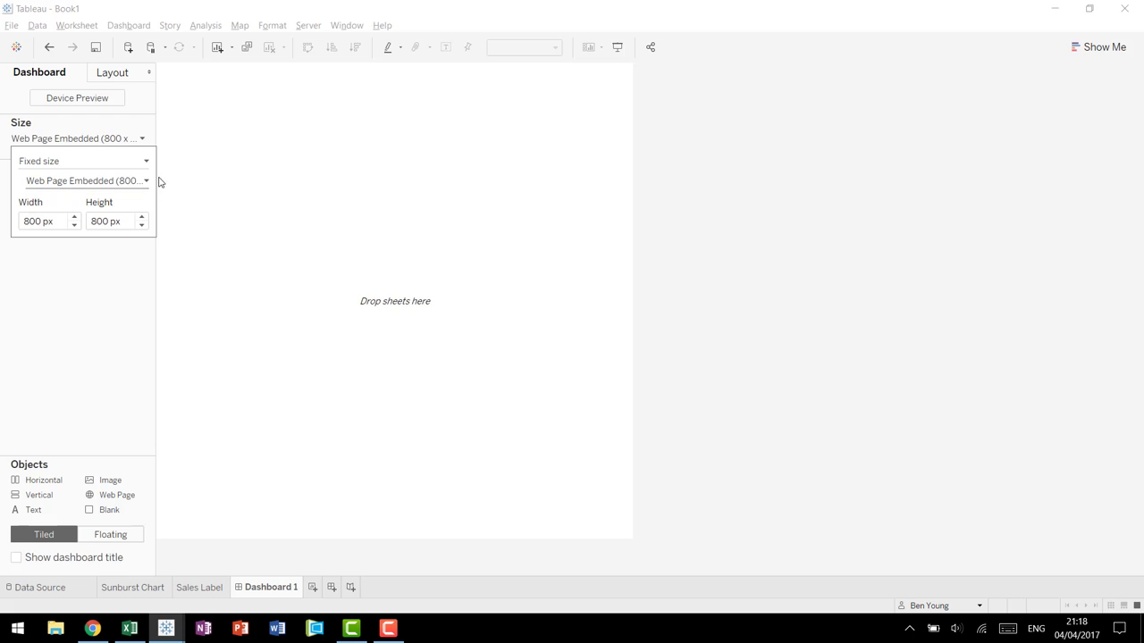
pyautogui.click(115, 317)
pyautogui.moveTo(67, 186); pyautogui.dragTo(356, 200)
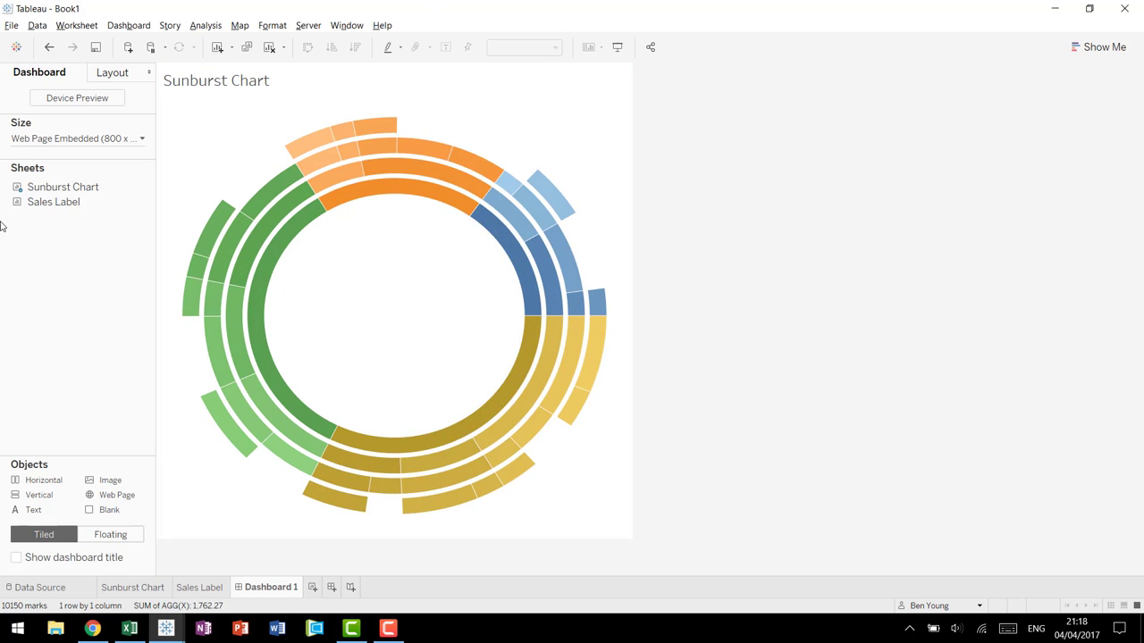
# - Add the Sales Label sheet as a floating object over the sunburst chart
pyautogui.doubleClick(53, 209)
pyautogui.hotkey('ctrl', 'z')
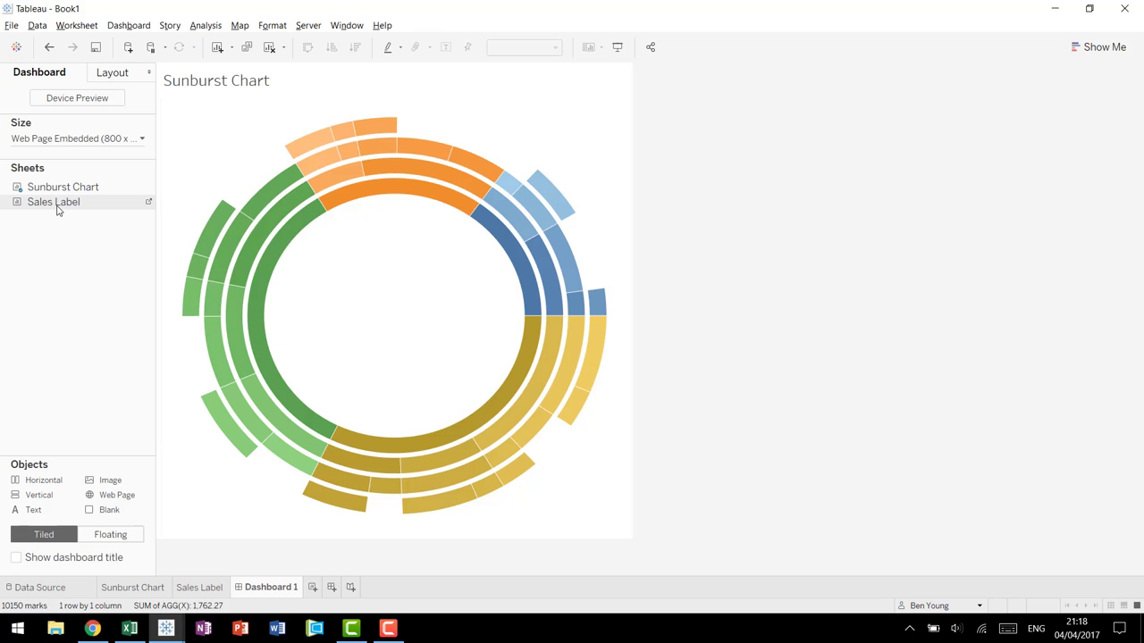
pyautogui.click(115, 539)
pyautogui.moveTo(59, 202); pyautogui.dragTo(341, 252)
# - Hide the Sales Label title, shorten its box and centre it in the ring
pyautogui.rightClick(408, 260)
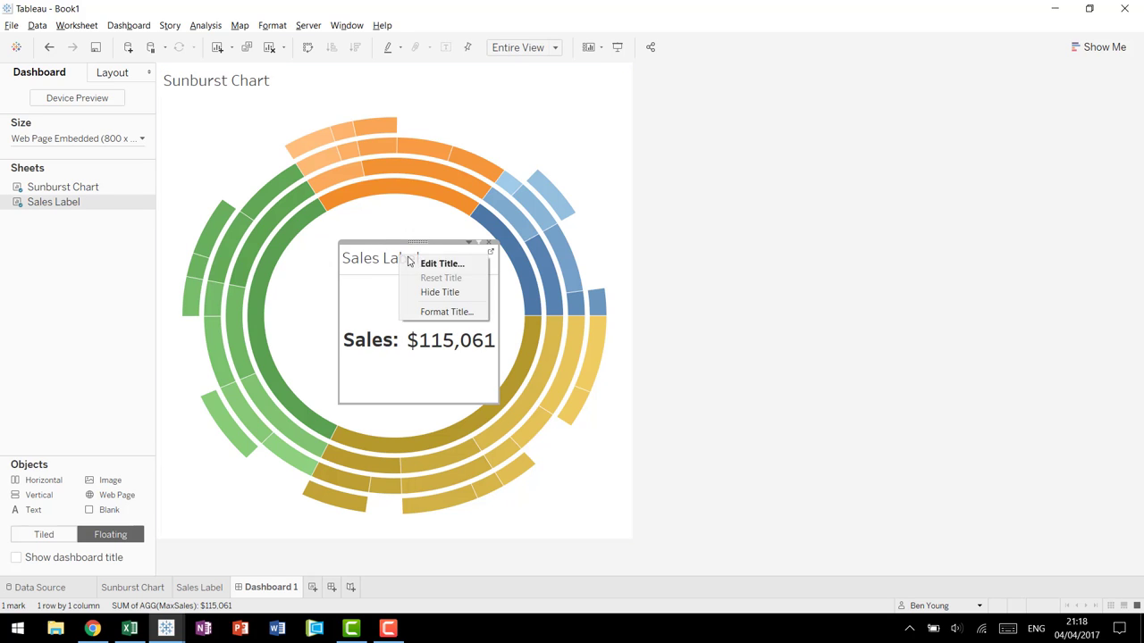
pyautogui.click(410, 293)
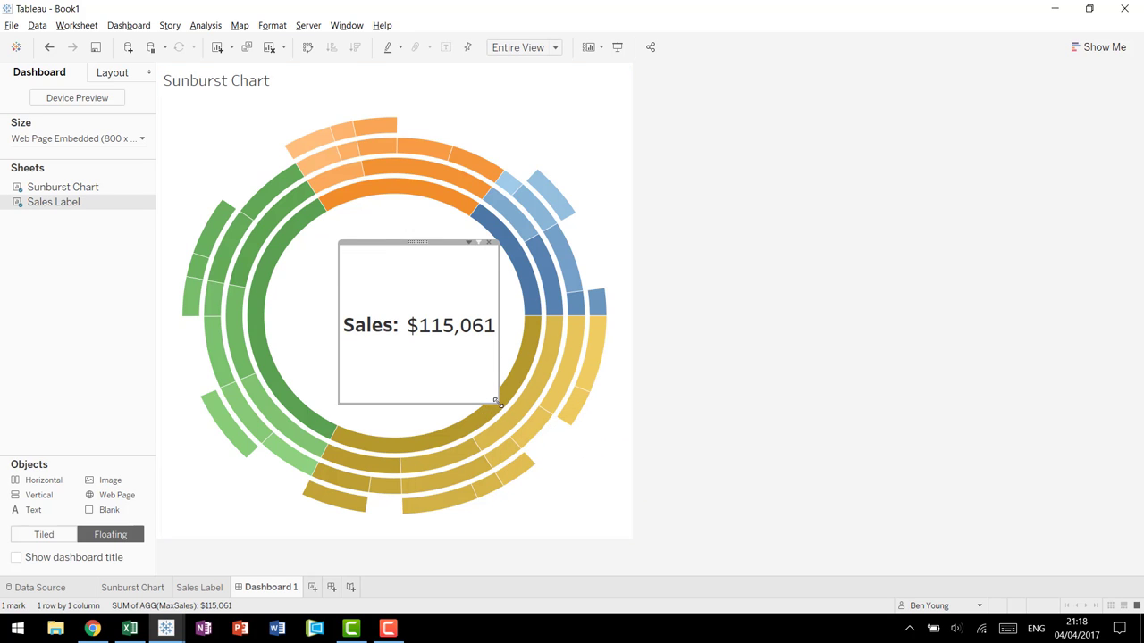
pyautogui.moveTo(496, 402); pyautogui.dragTo(498, 345)
pyautogui.moveTo(423, 242); pyautogui.dragTo(402, 258)
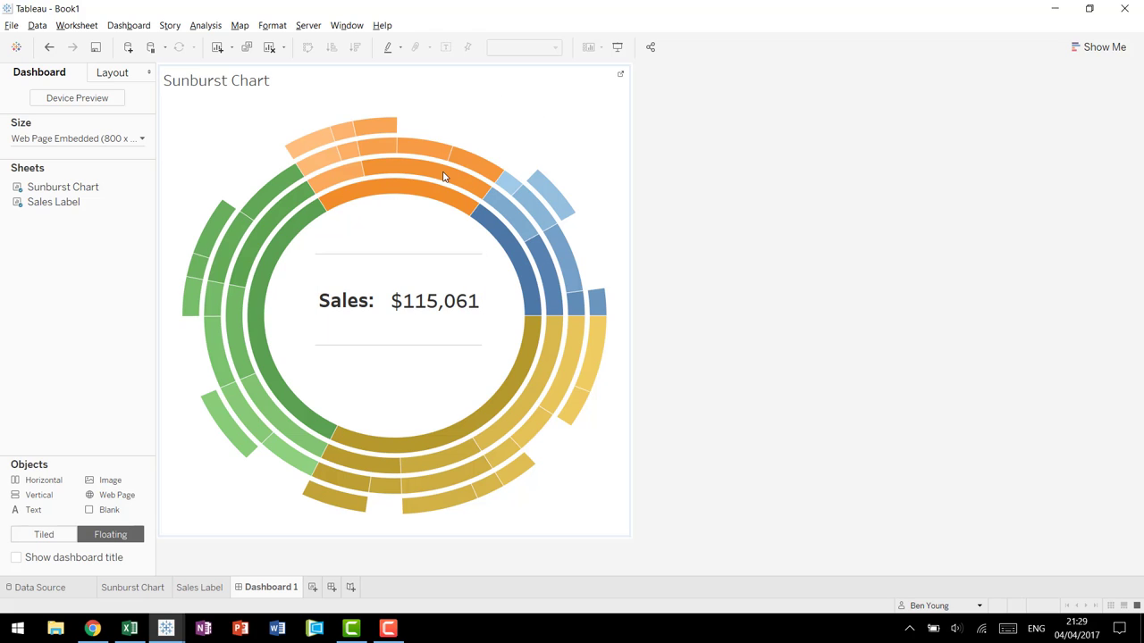
# - Add a new worksheet named 'Legend'
pyautogui.click(134, 587)
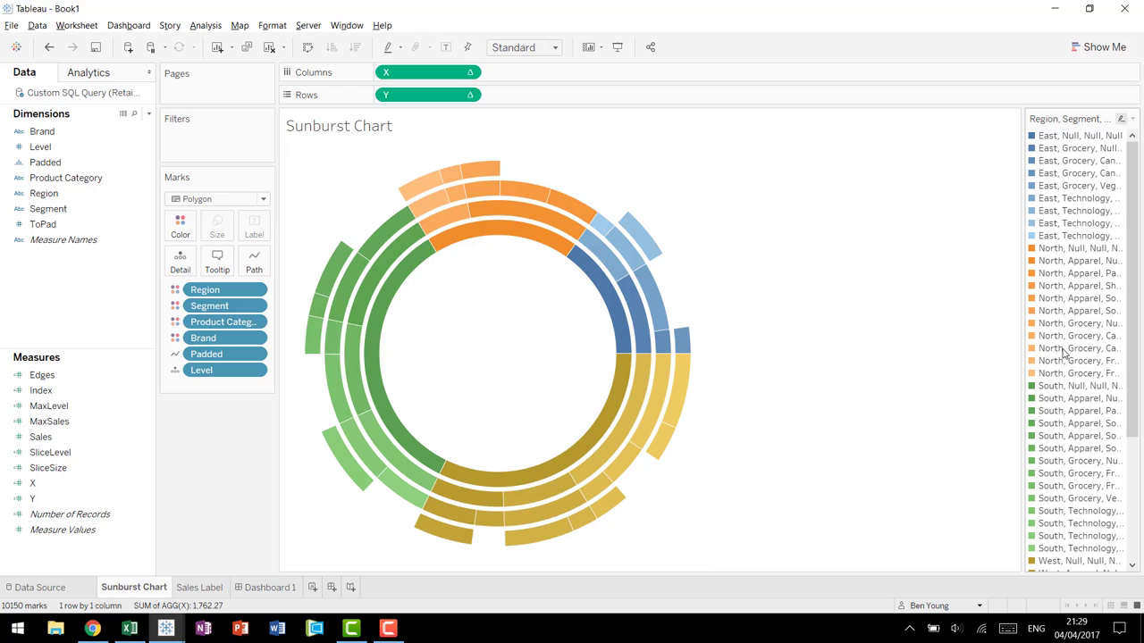
pyautogui.scroll(-4, 1072, 349)
pyautogui.scroll(4, 1081, 324)
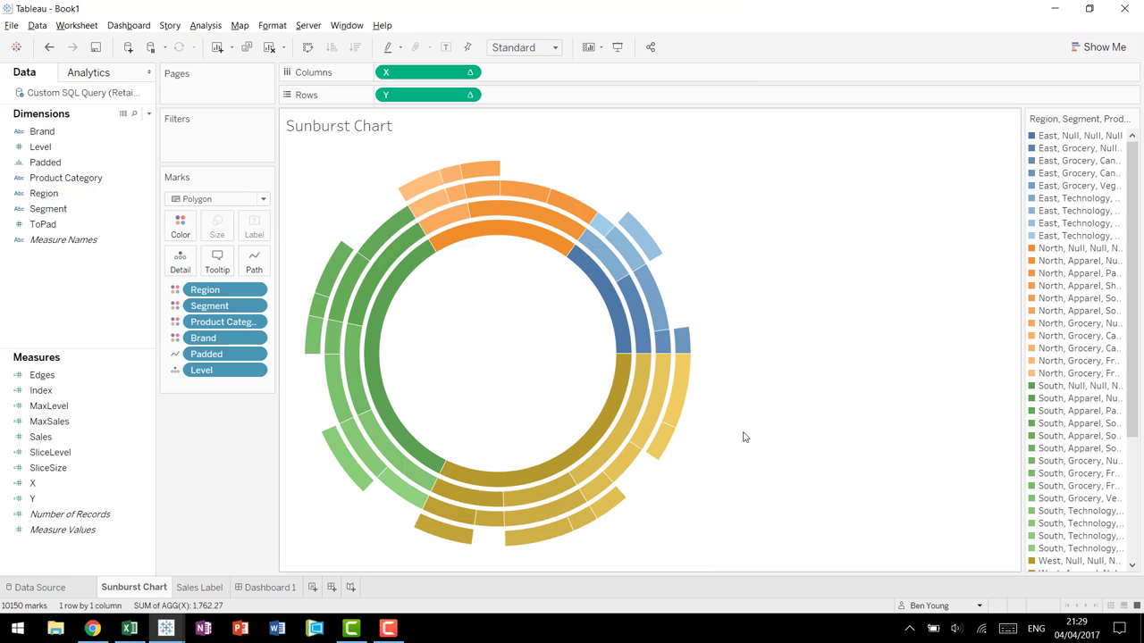
pyautogui.click(265, 588)
pyautogui.click(313, 588)
pyautogui.doubleClick(321, 588)
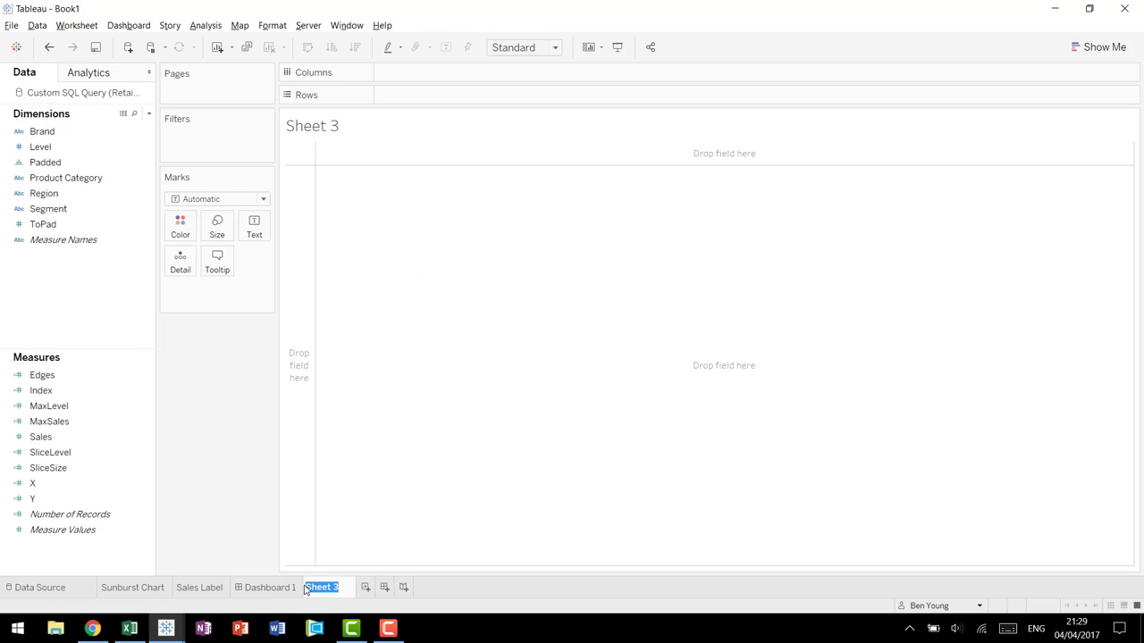
pyautogui.write('Legend')
pyautogui.press('Return')
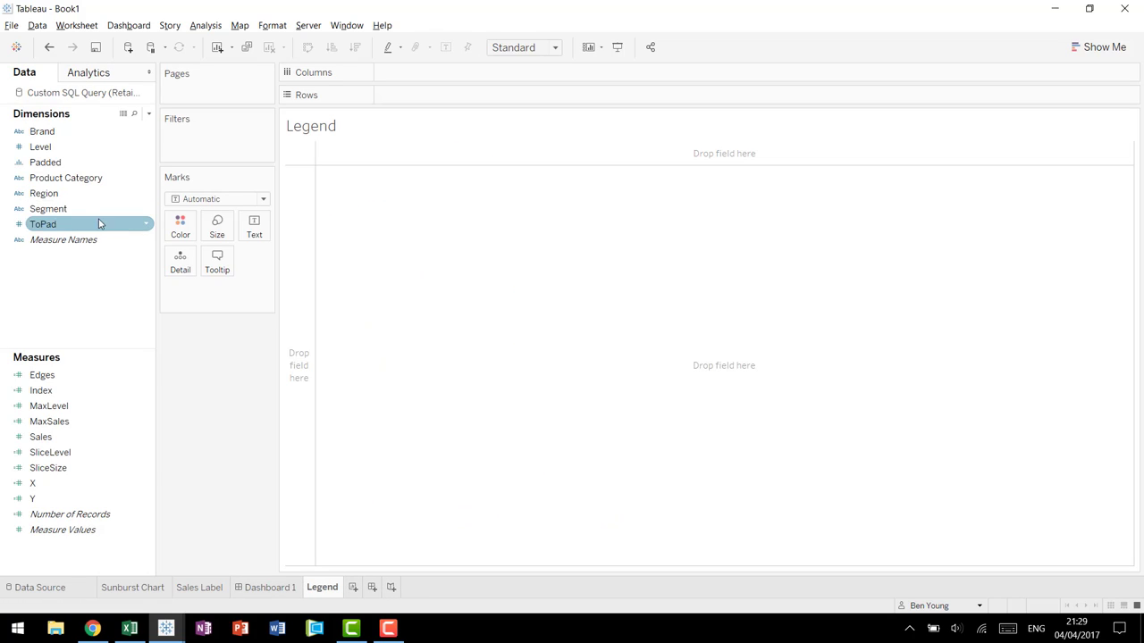
# - Put Region on Color and on Rows in the Legend sheet
pyautogui.moveTo(84, 194); pyautogui.dragTo(179, 224)
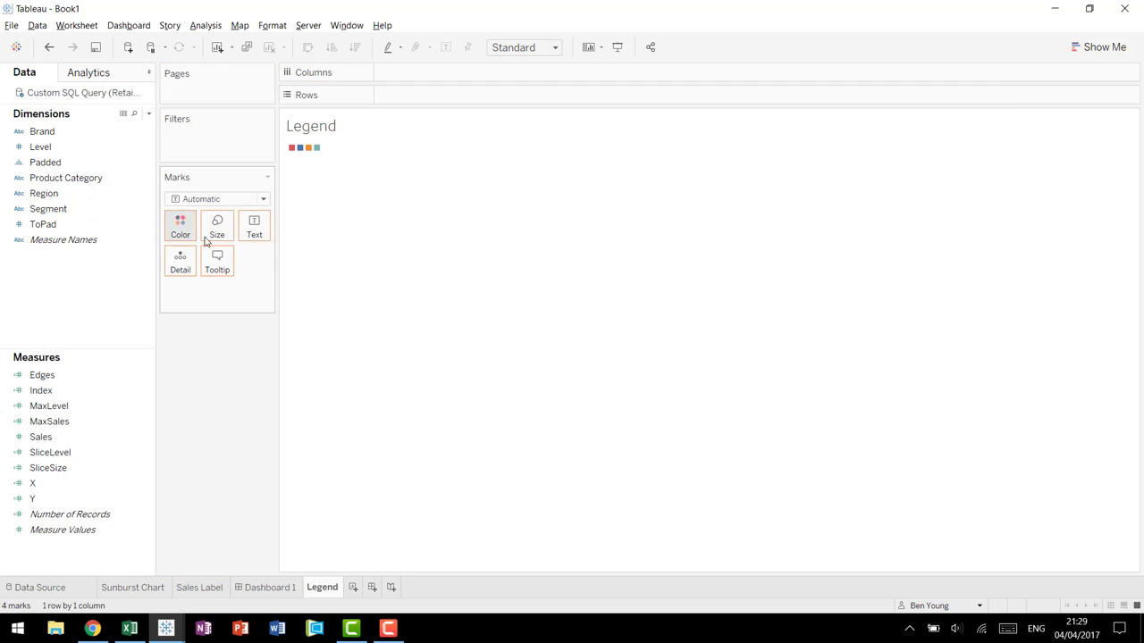
pyautogui.moveTo(44, 193); pyautogui.dragTo(397, 95)
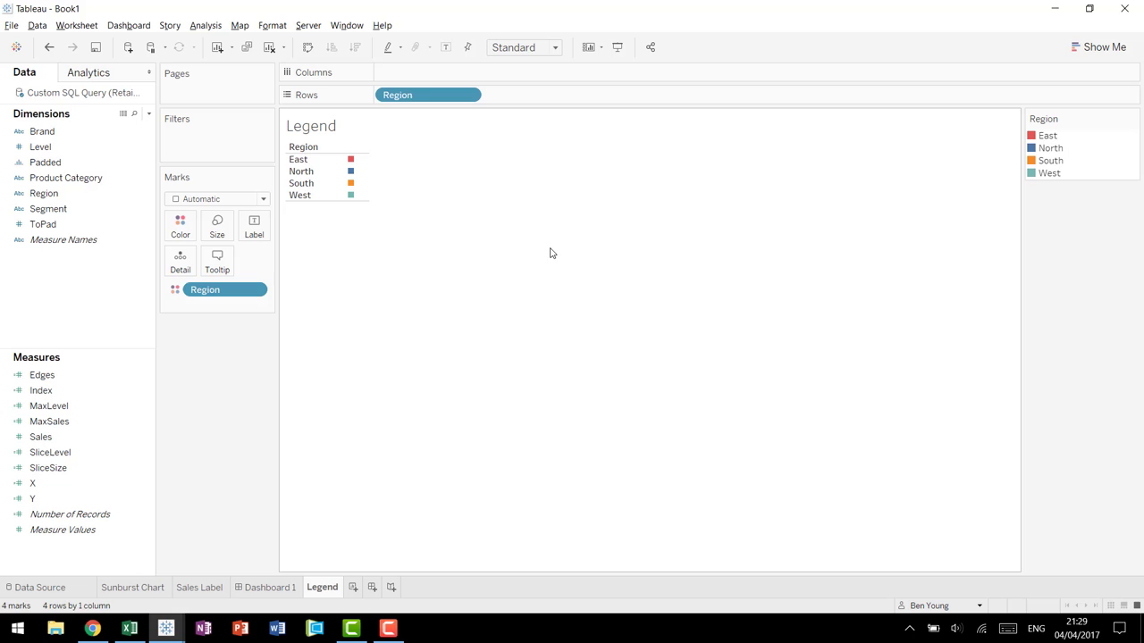
pyautogui.click(266, 589)
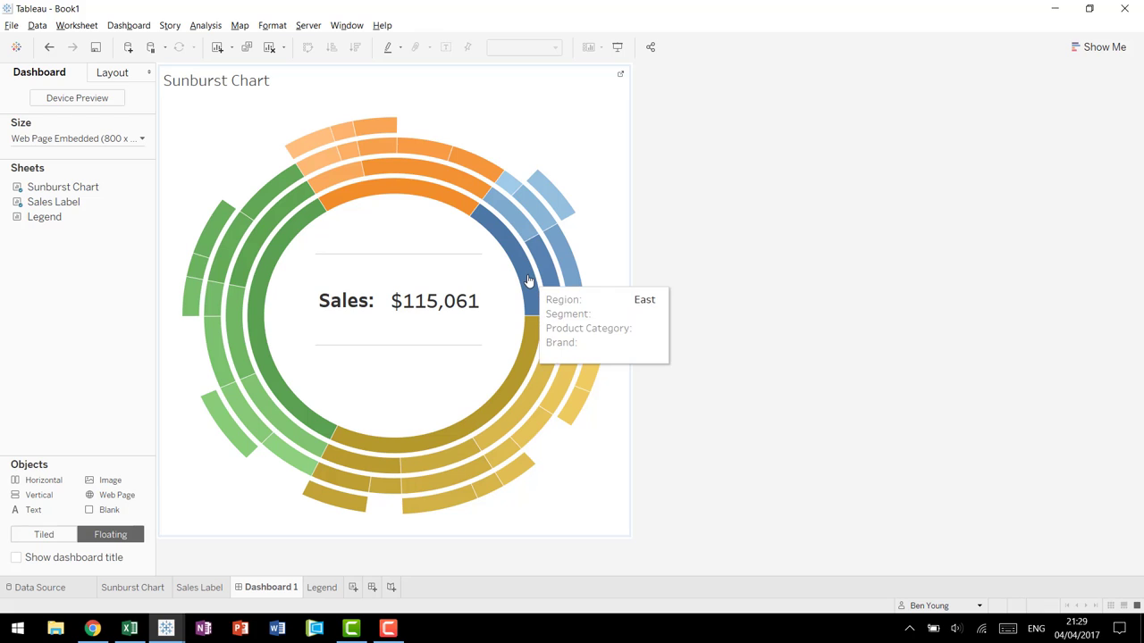
pyautogui.click(322, 588)
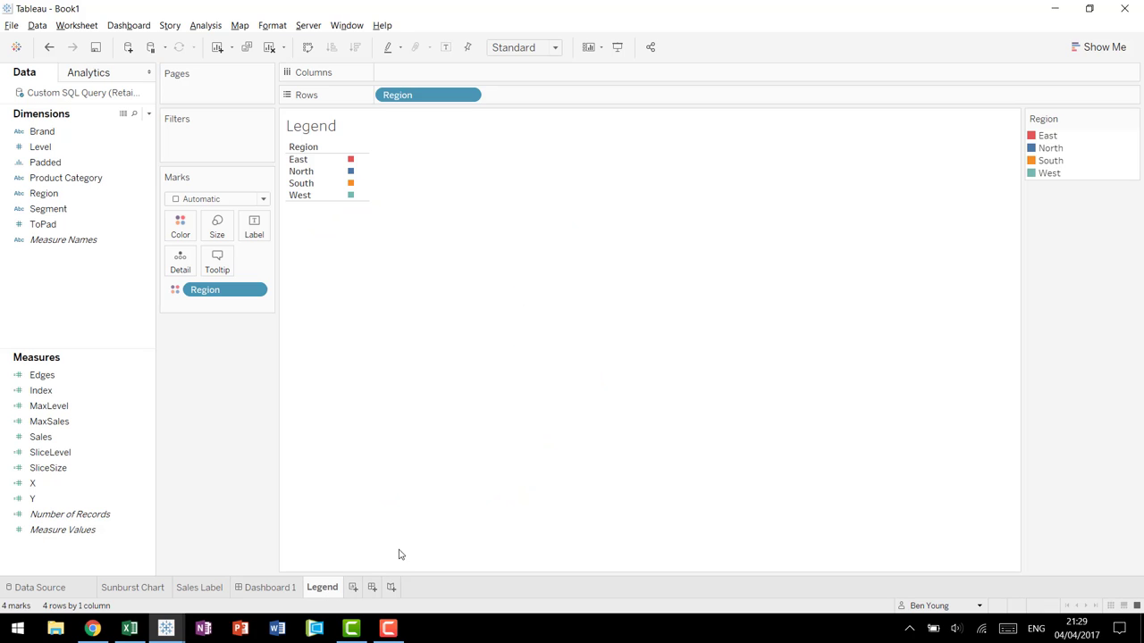
# - Recolour North orange, South green, East blue, West yellow, and move North to the top
pyautogui.doubleClick(1098, 163)
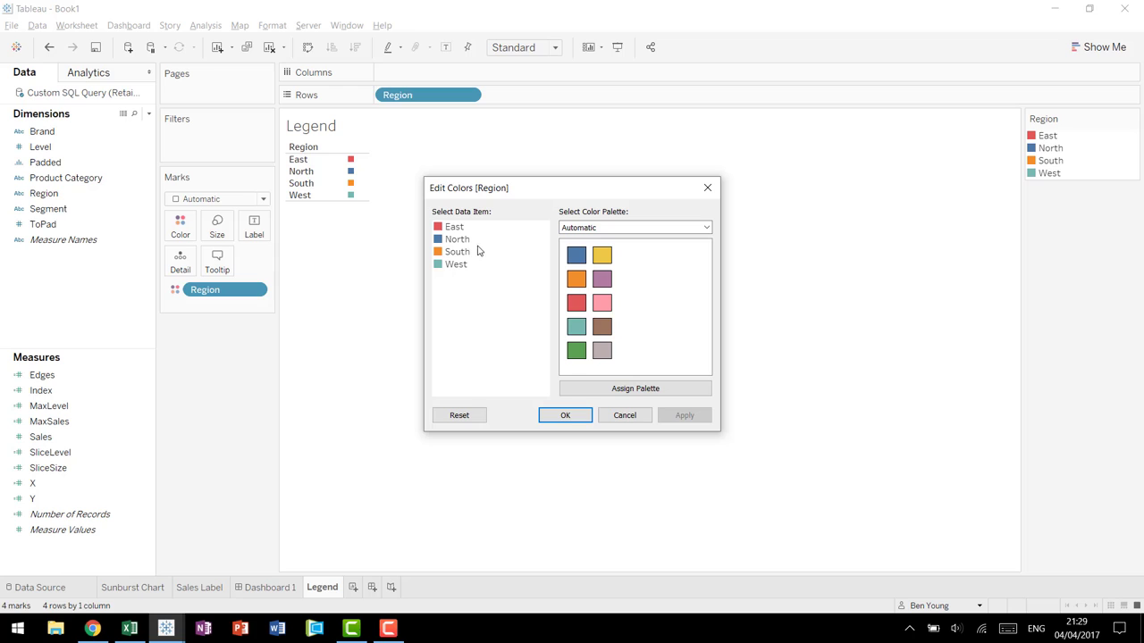
pyautogui.click(457, 239)
pyautogui.click(576, 279)
pyautogui.click(457, 252)
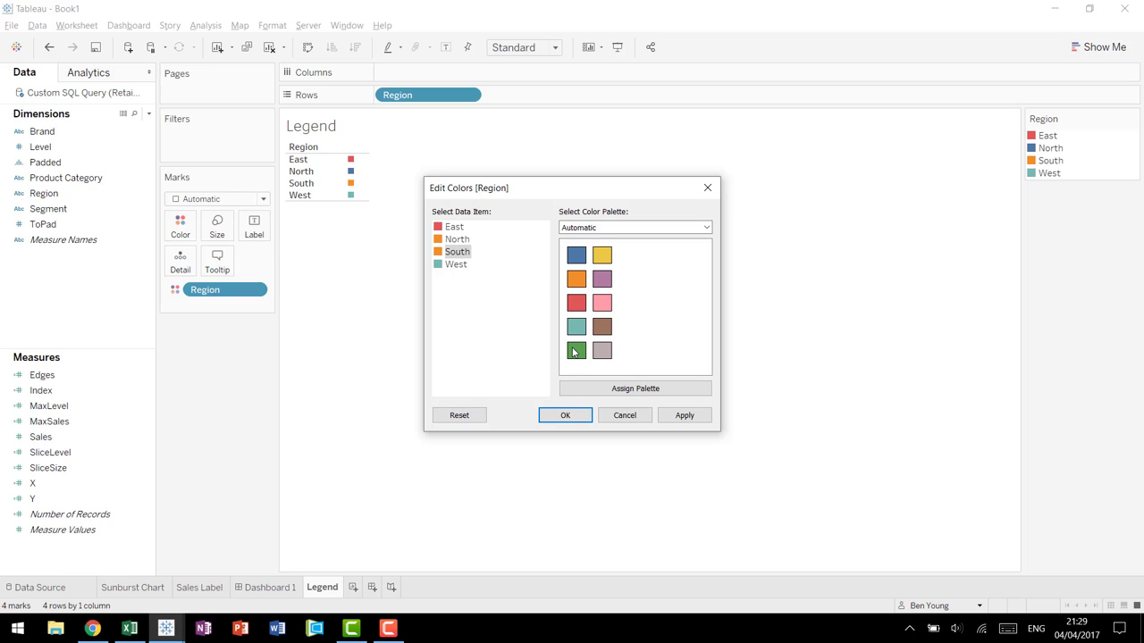
pyautogui.click(577, 350)
pyautogui.click(455, 227)
pyautogui.click(576, 256)
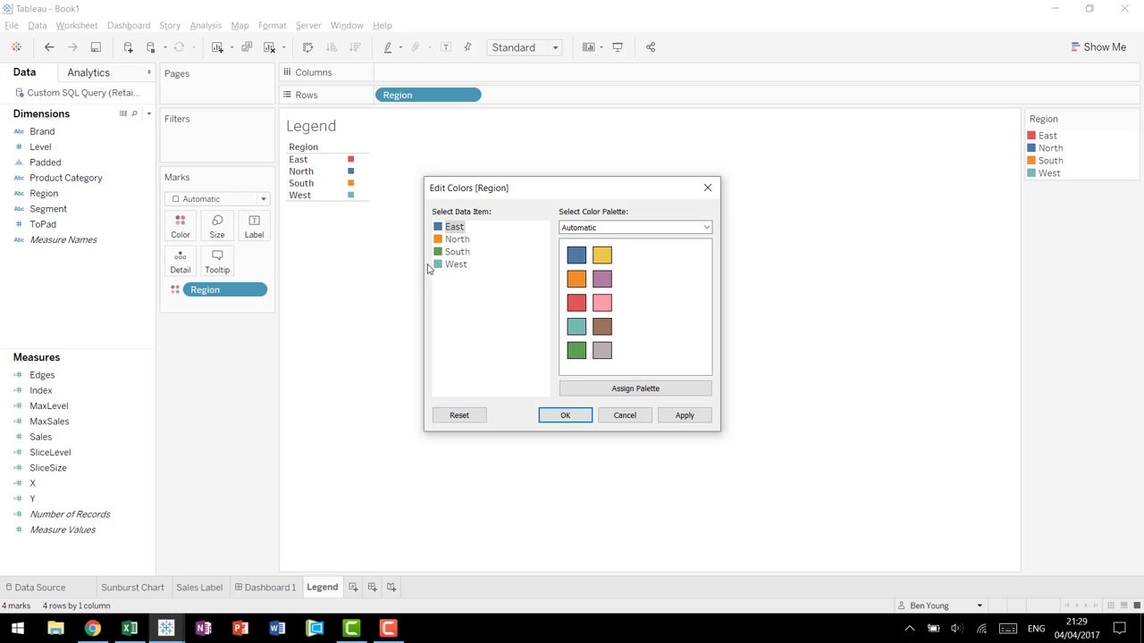
pyautogui.click(456, 265)
pyautogui.click(602, 256)
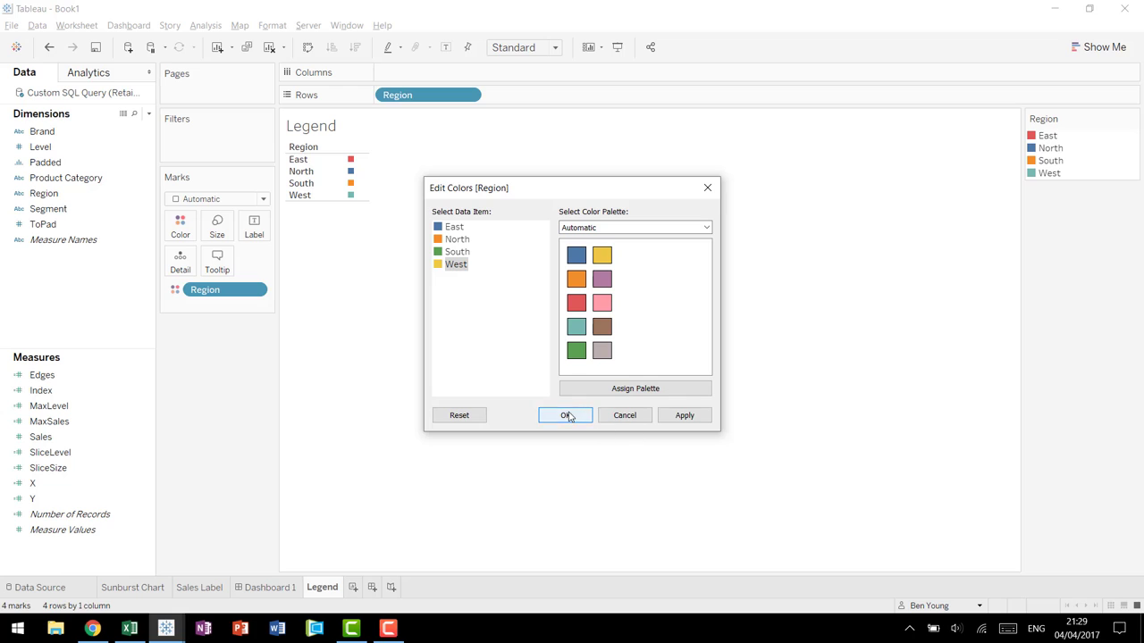
pyautogui.click(566, 415)
pyautogui.moveTo(303, 173)
pyautogui.mouseDown()
pyautogui.moveTo(312, 159)
pyautogui.moveTo(311, 172)
pyautogui.mouseUp()
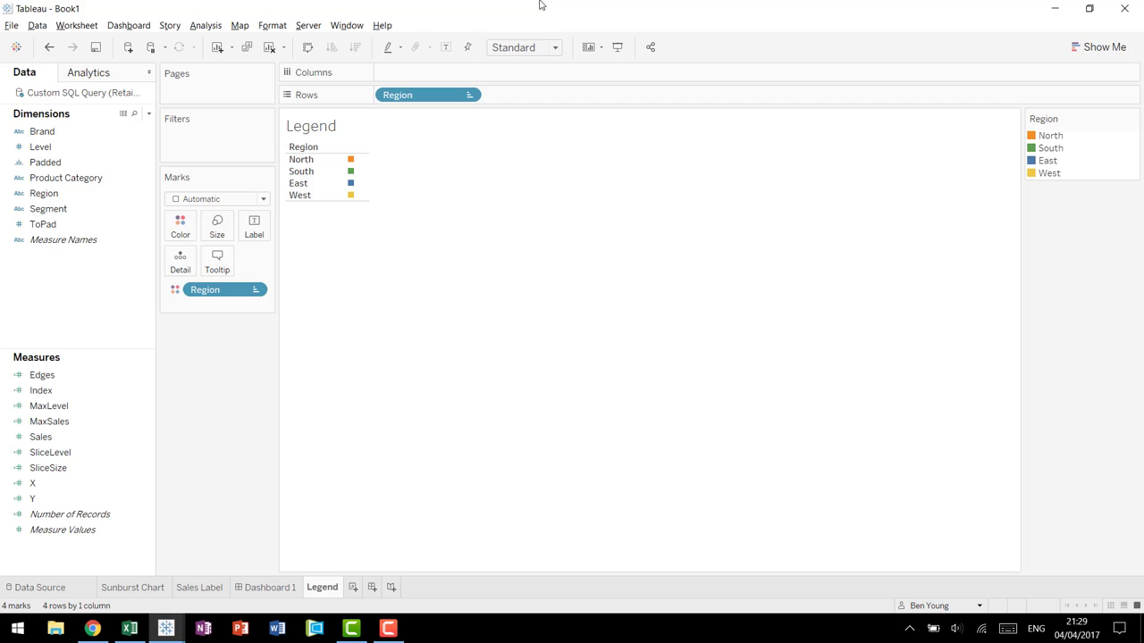
pyautogui.click(473, 222)
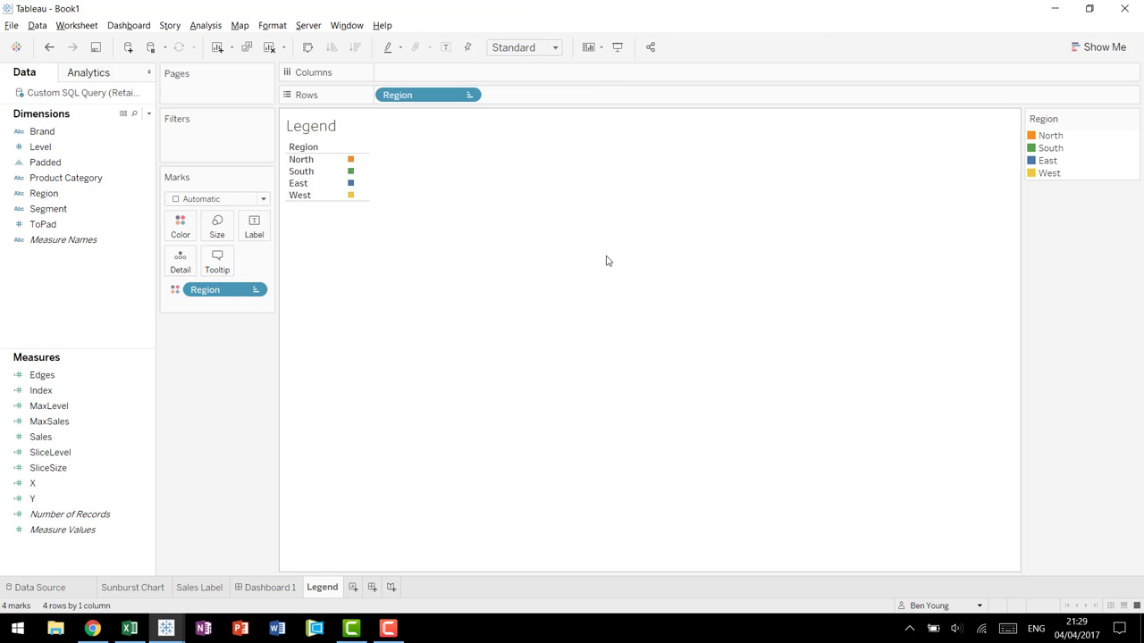
# - Place the Legend sheet floating on Dashboard 1 with its title hidden
pyautogui.click(268, 587)
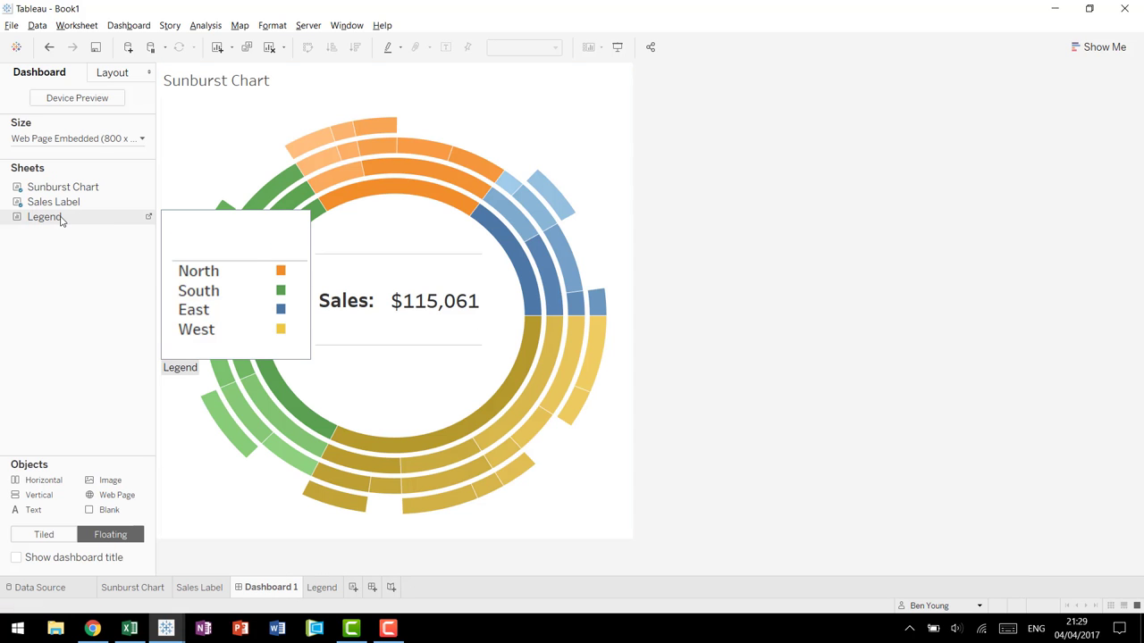
pyautogui.moveTo(53, 216)
pyautogui.moveTo(52, 217); pyautogui.dragTo(599, 460)
pyautogui.rightClick(599, 460)
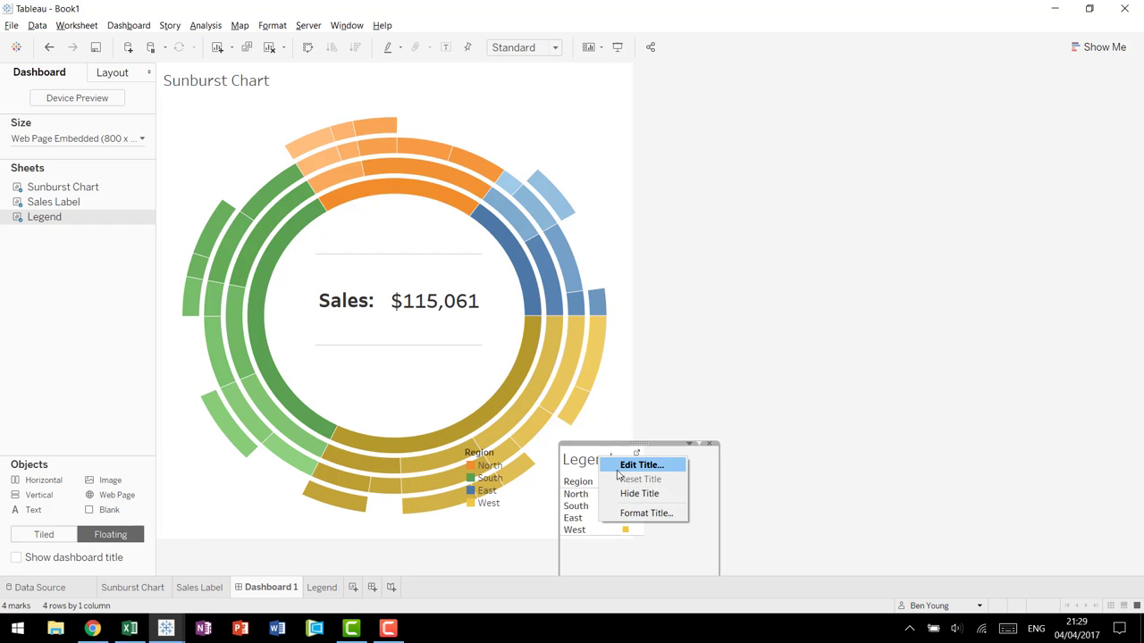
pyautogui.click(645, 493)
# - Delete the old colour legend and fit the Region legend into the chart's lower right
pyautogui.click(527, 463)
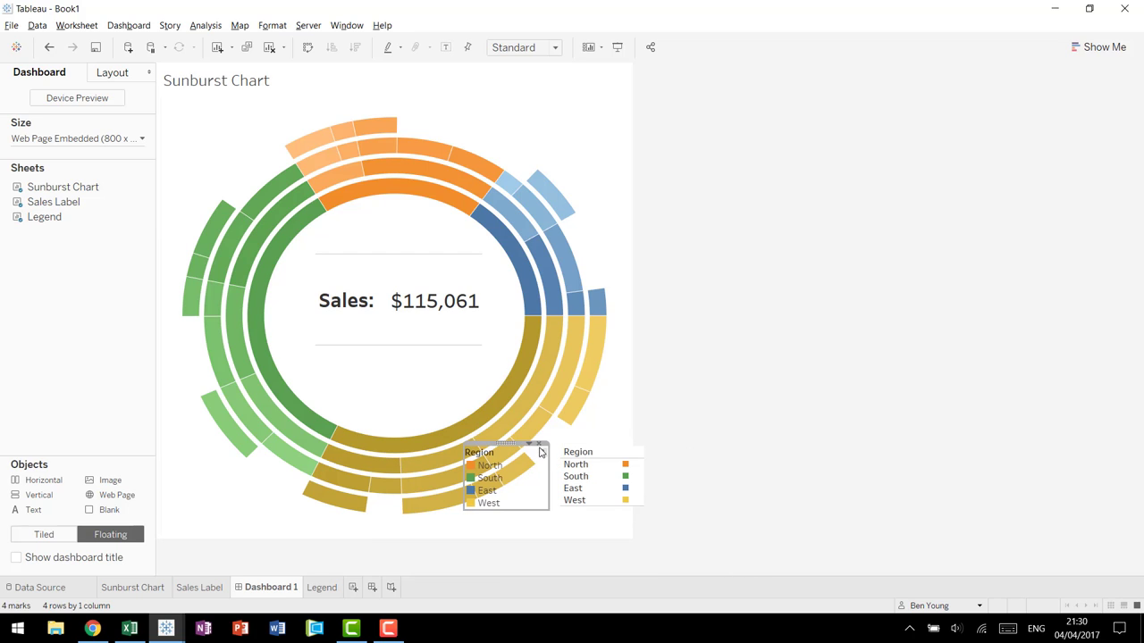
pyautogui.press('Delete')
pyautogui.click(685, 509)
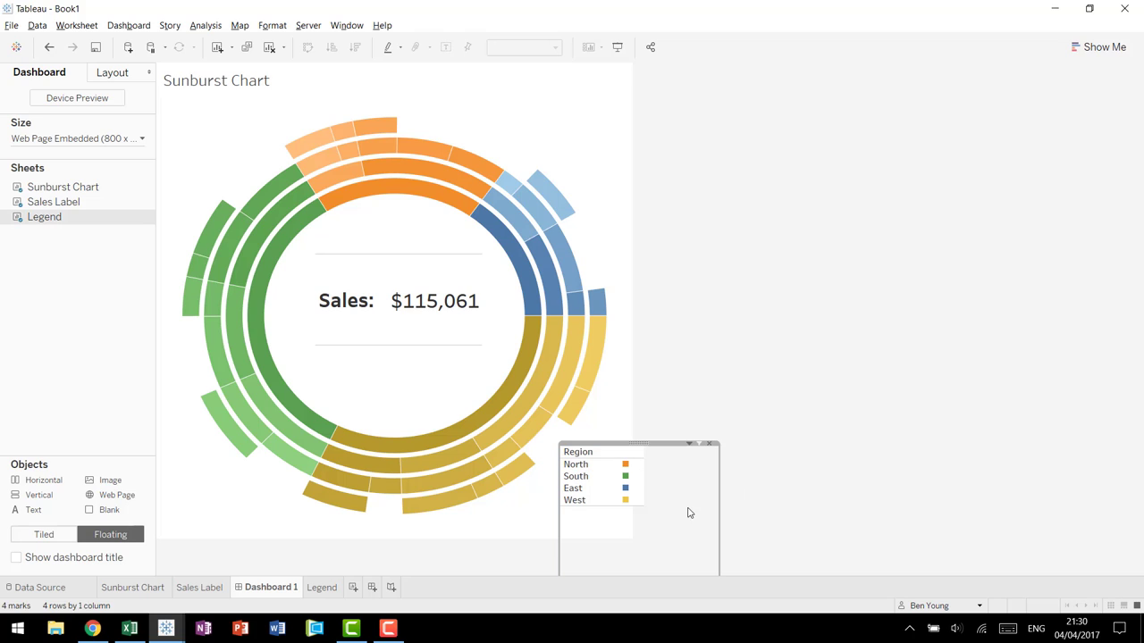
pyautogui.moveTo(638, 444); pyautogui.dragTo(581, 370)
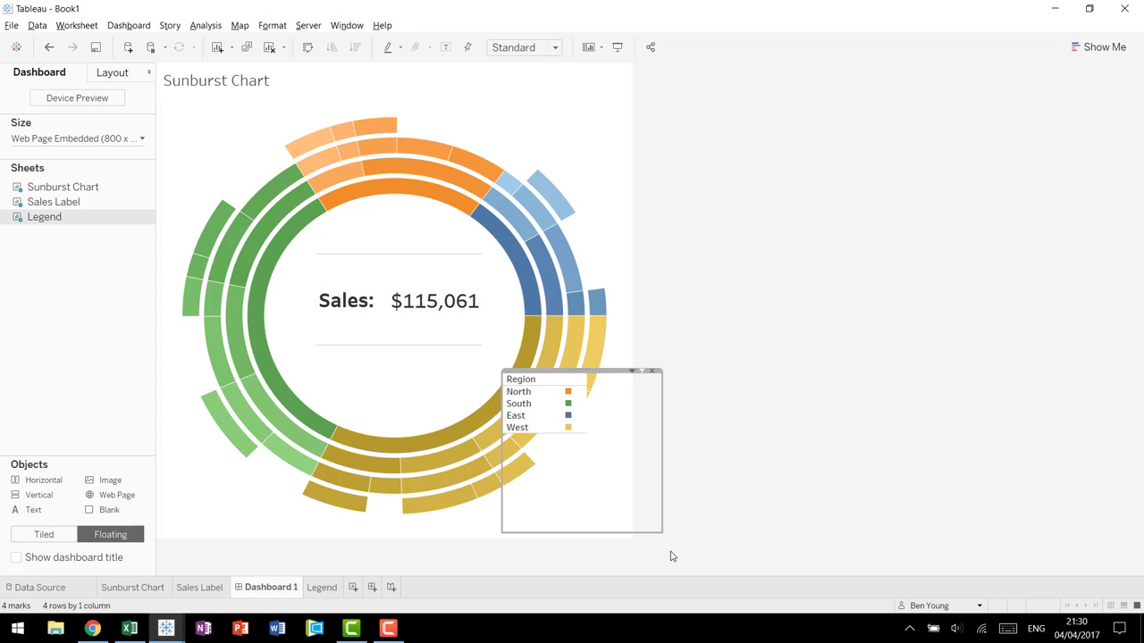
pyautogui.moveTo(661, 532); pyautogui.dragTo(595, 443)
pyautogui.moveTo(552, 374); pyautogui.dragTo(589, 464)
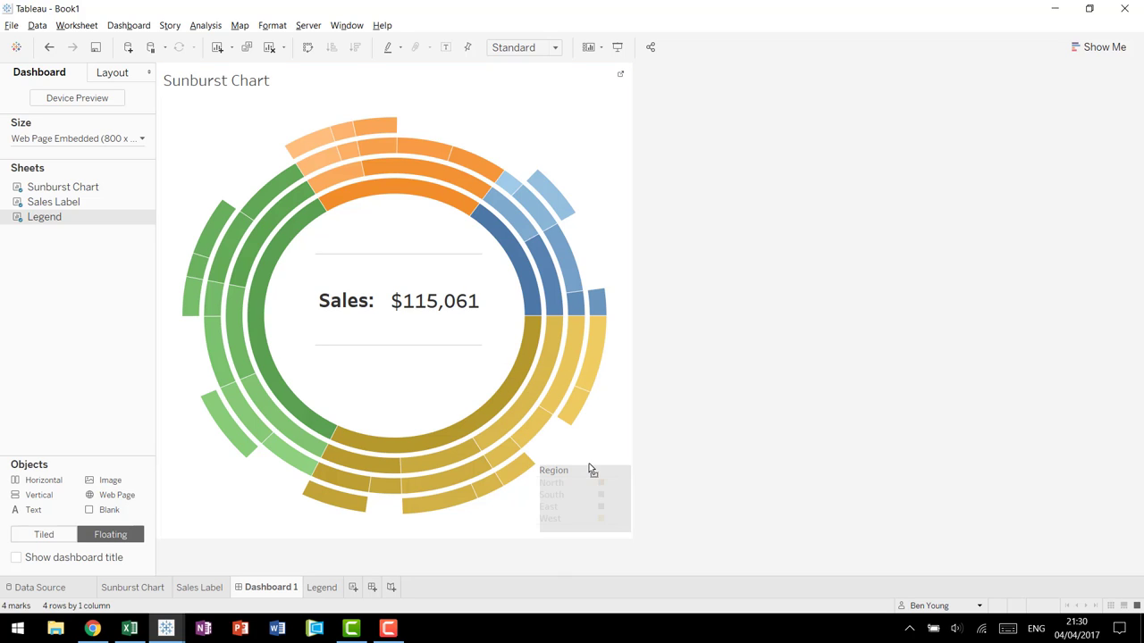
pyautogui.click(697, 436)
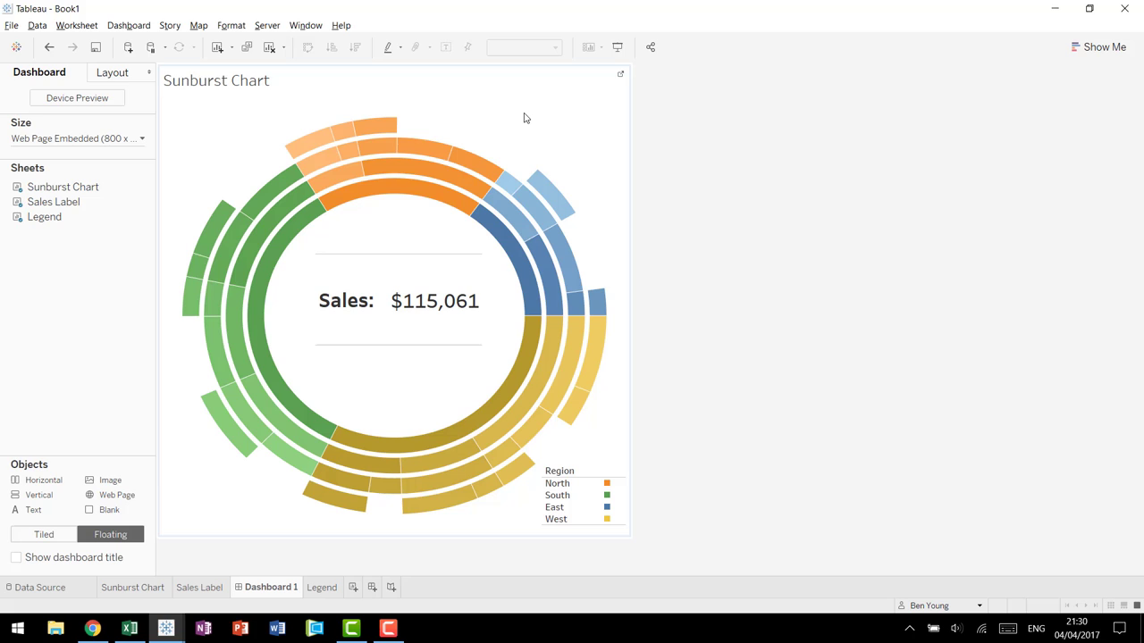
# - Start a hover filter action, excluding Sales Label as a source, excluding all values when cleared, on selected fields
pyautogui.click(127, 25)
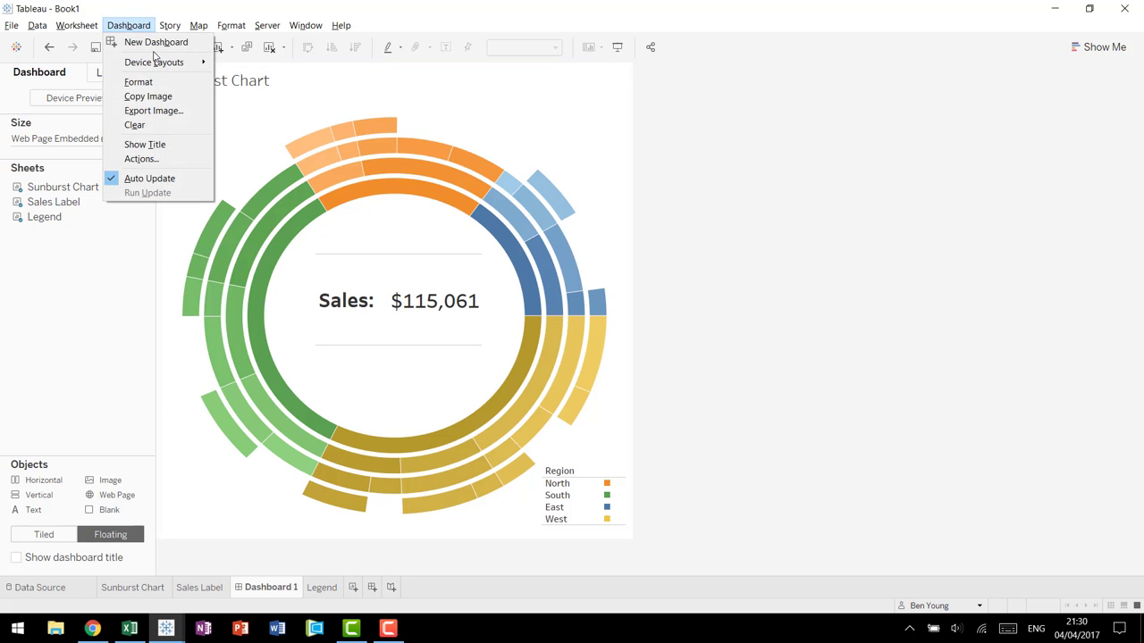
pyautogui.click(134, 157)
pyautogui.click(447, 352)
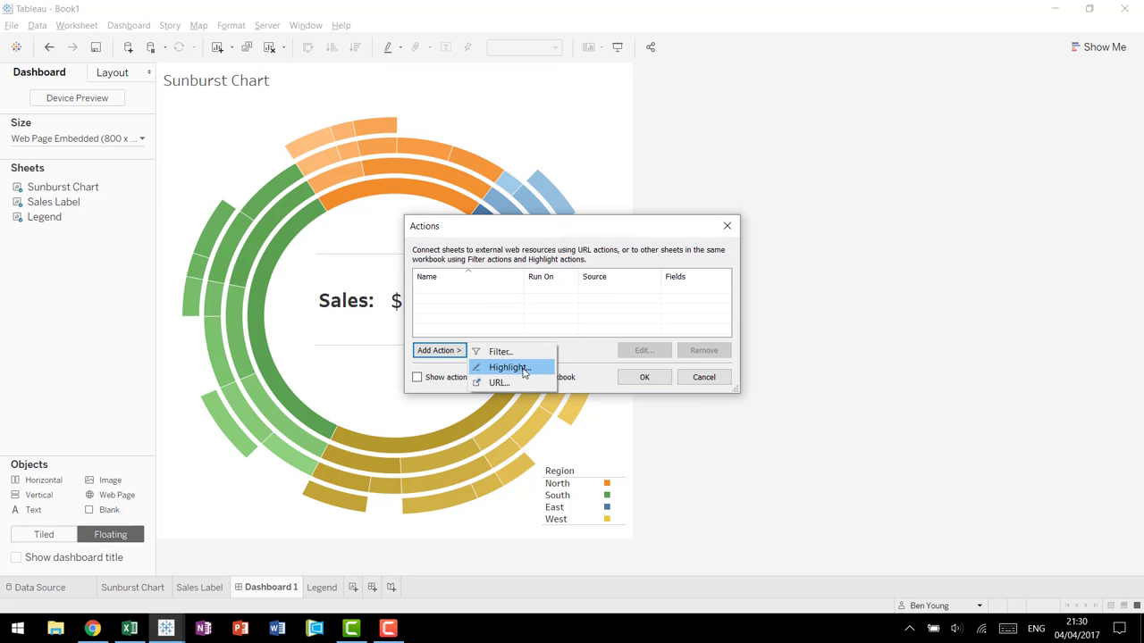
pyautogui.click(519, 357)
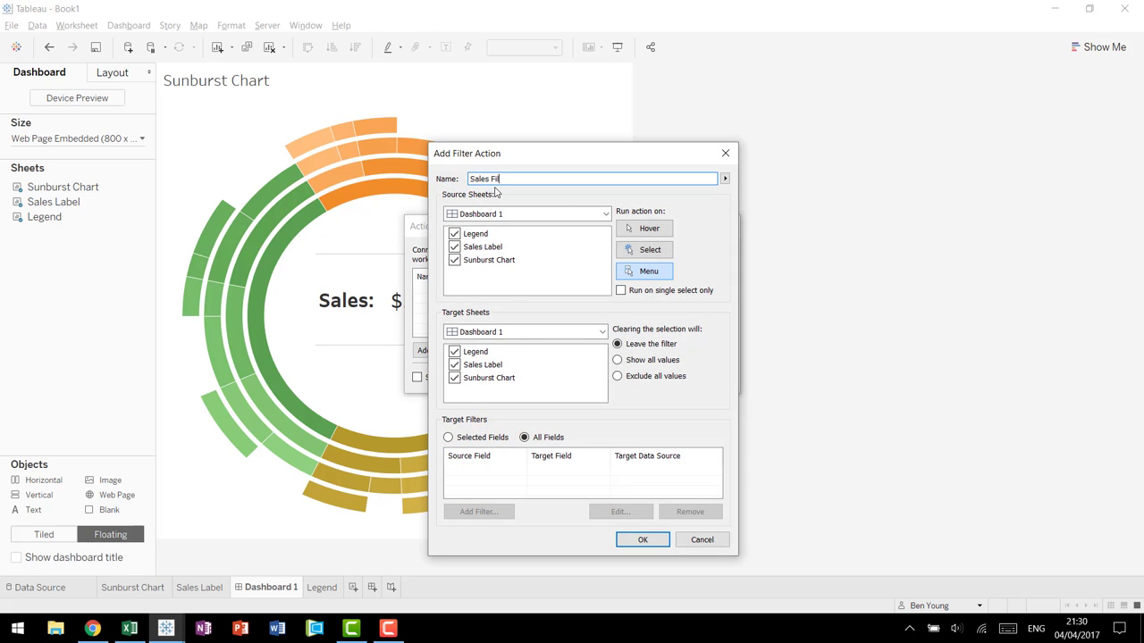
pyautogui.click(454, 247)
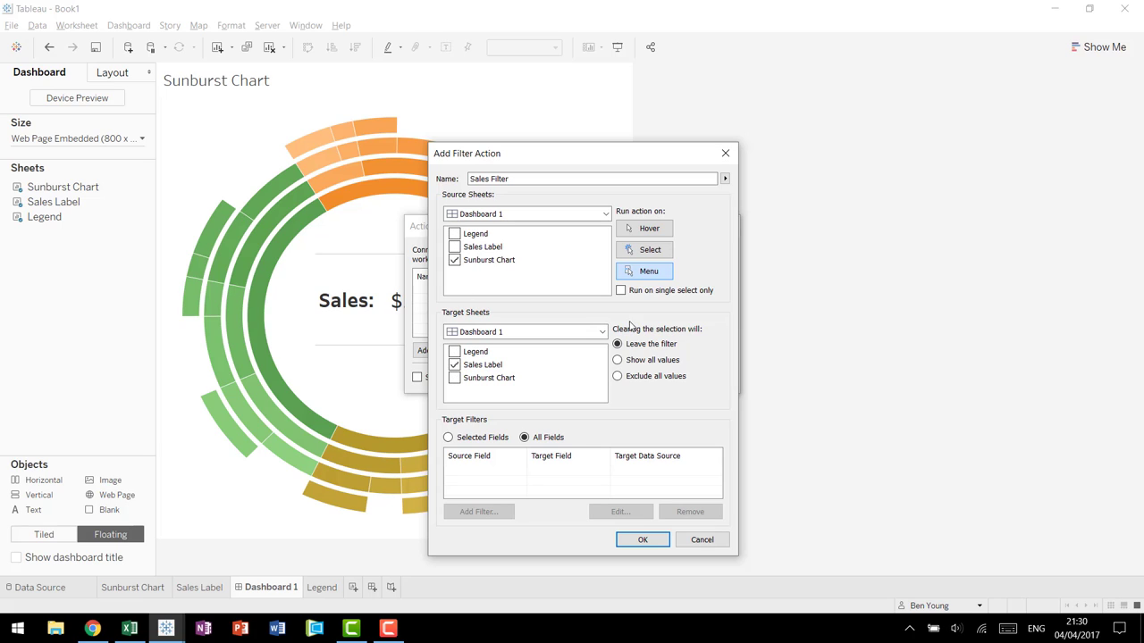
pyautogui.click(636, 229)
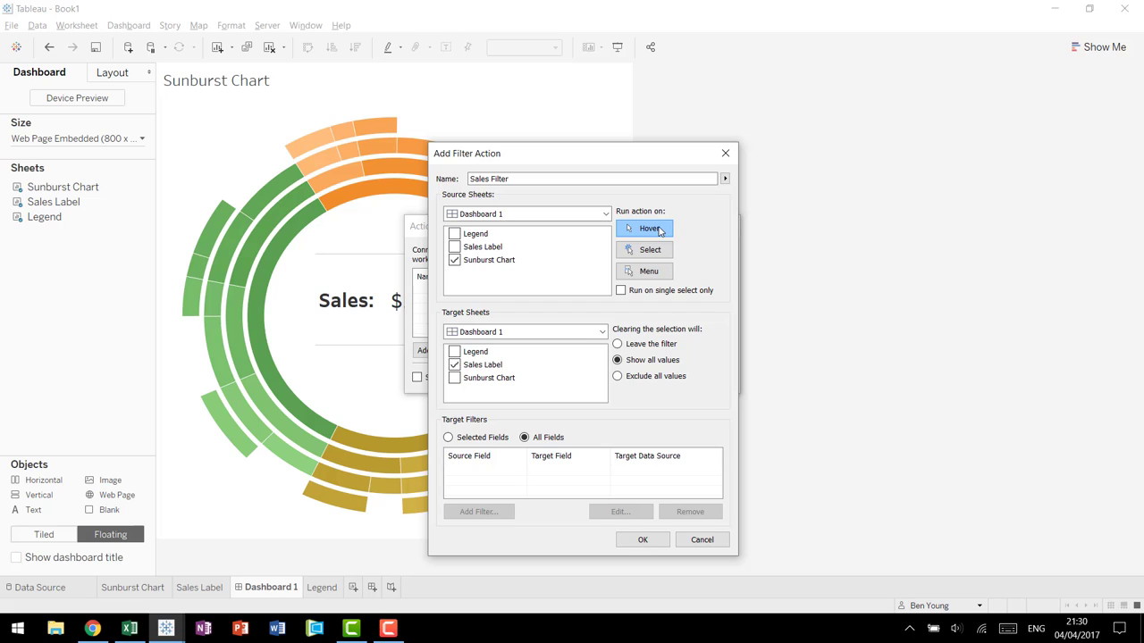
pyautogui.click(629, 381)
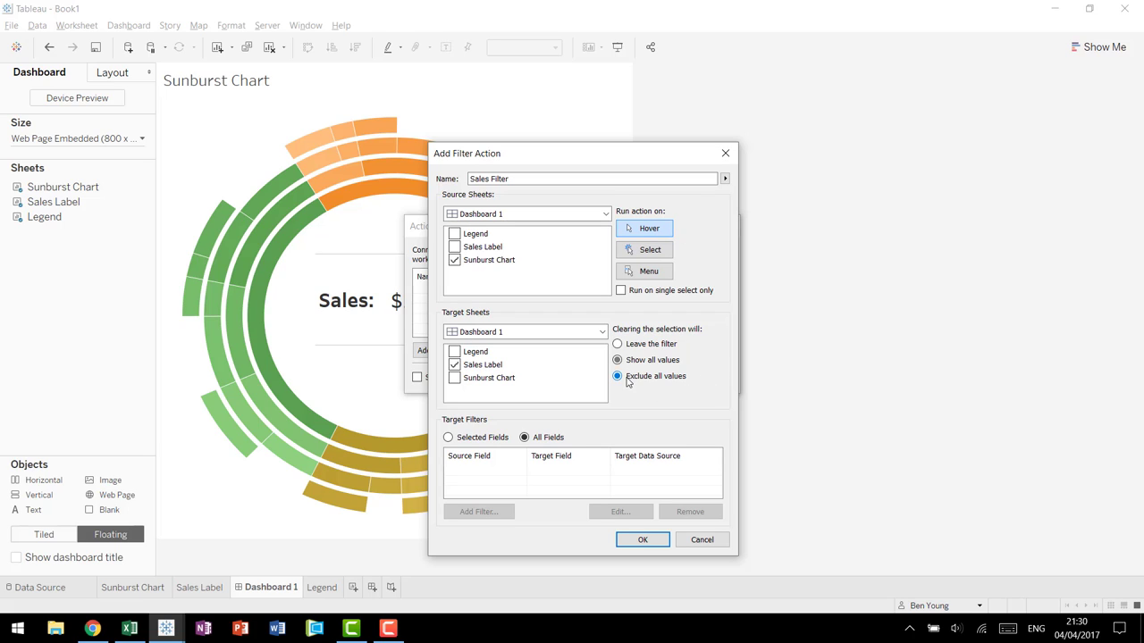
pyautogui.click(474, 443)
# - Add Region and Segment as target filter fields
pyautogui.click(480, 512)
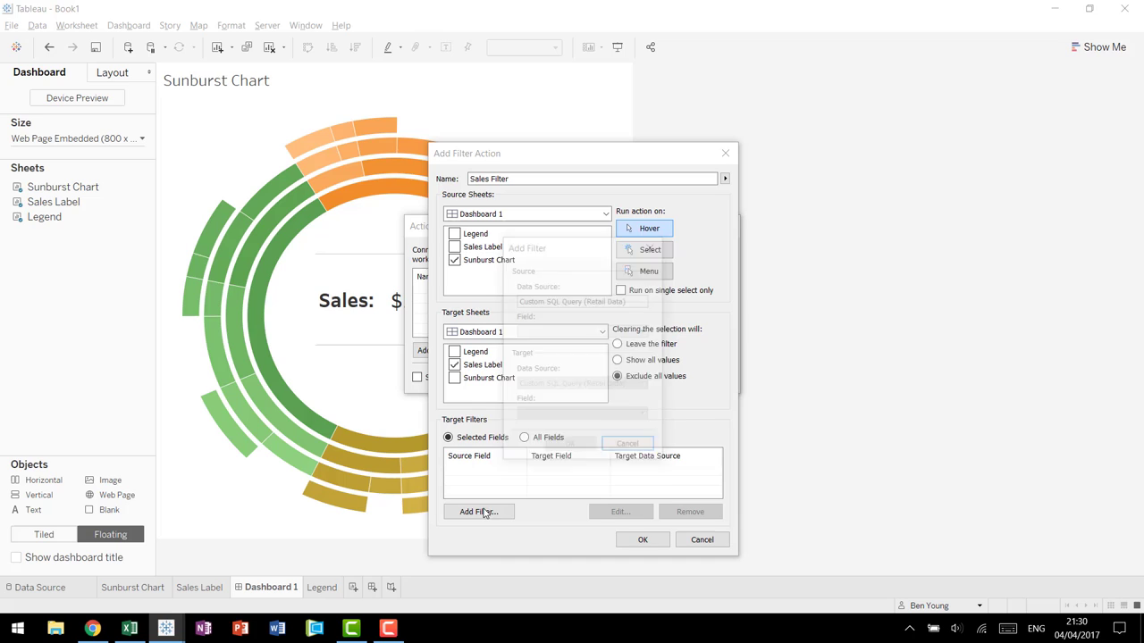
pyautogui.click(547, 331)
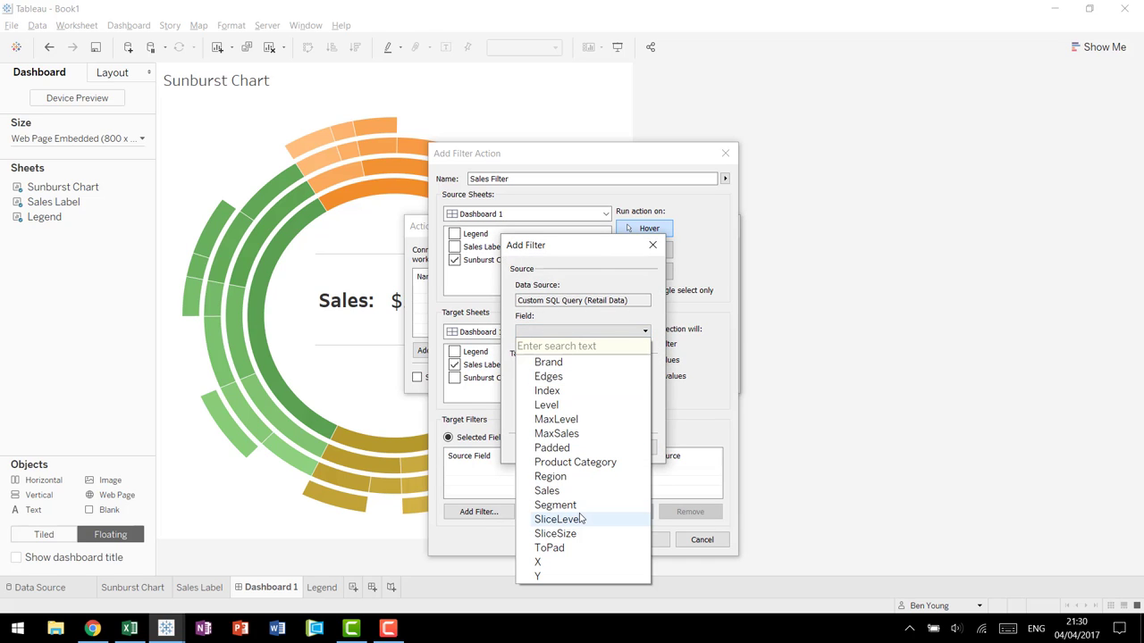
pyautogui.click(577, 476)
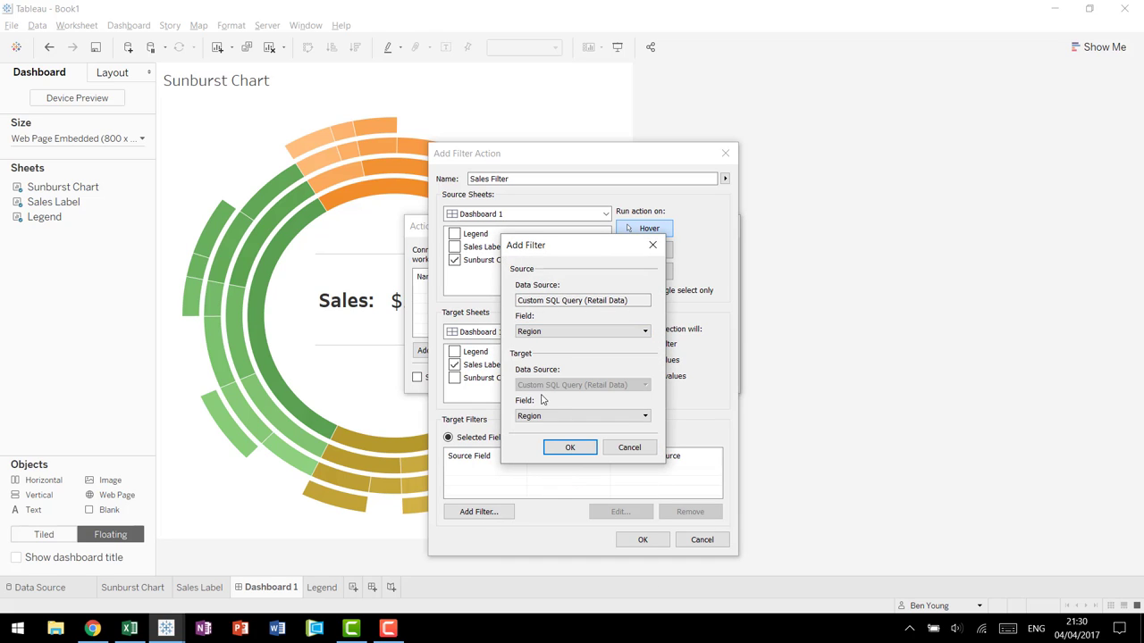
pyautogui.click(566, 447)
pyautogui.click(479, 513)
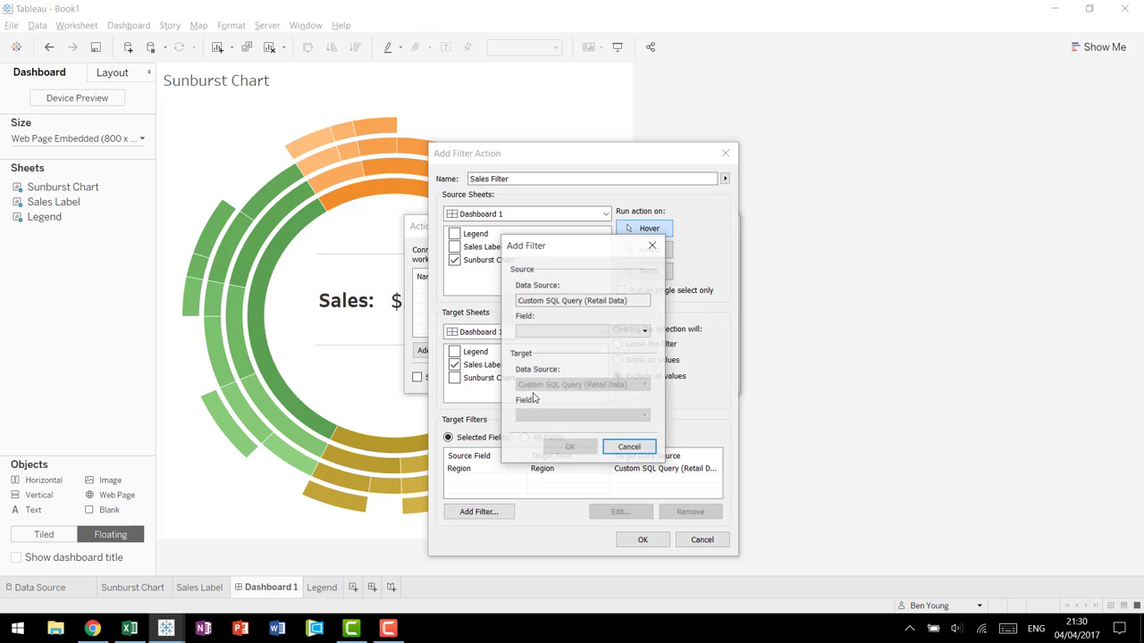
pyautogui.click(554, 334)
pyautogui.click(555, 505)
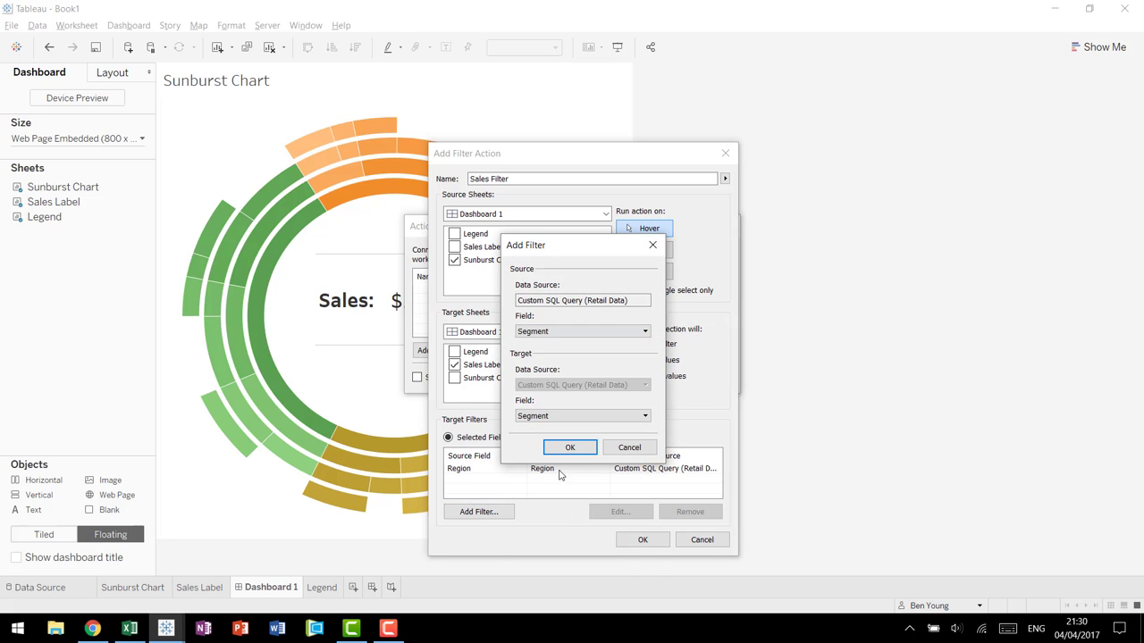
pyautogui.click(568, 445)
# - Add Product Category and Brand as target filter fields and save the Sales Filter action
pyautogui.click(570, 332)
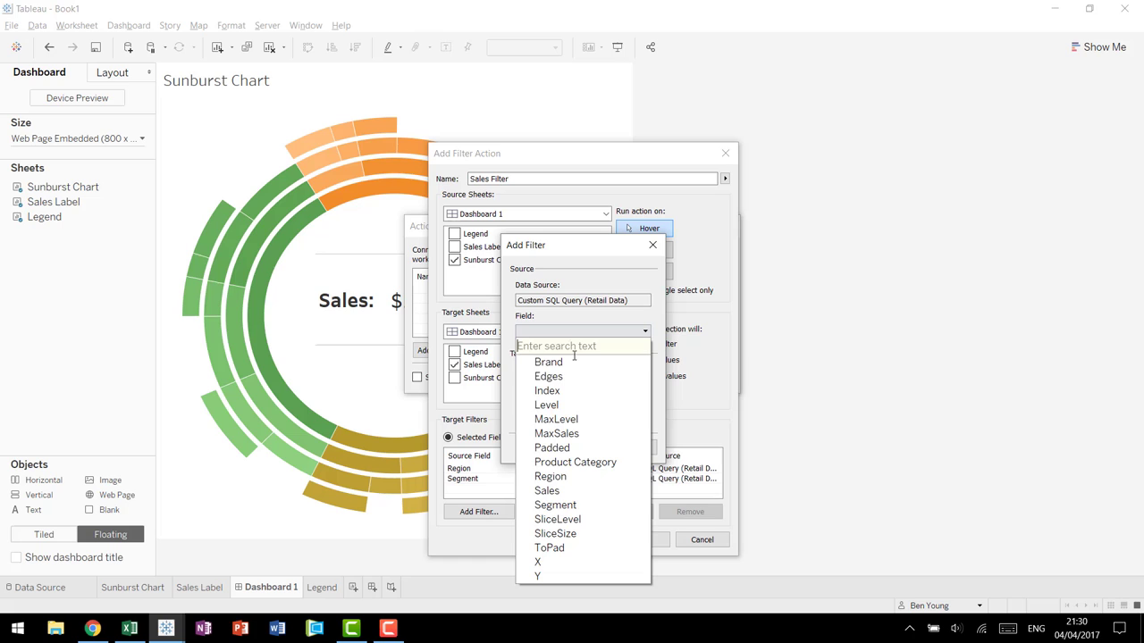
pyautogui.click(581, 463)
pyautogui.click(561, 448)
pyautogui.click(479, 511)
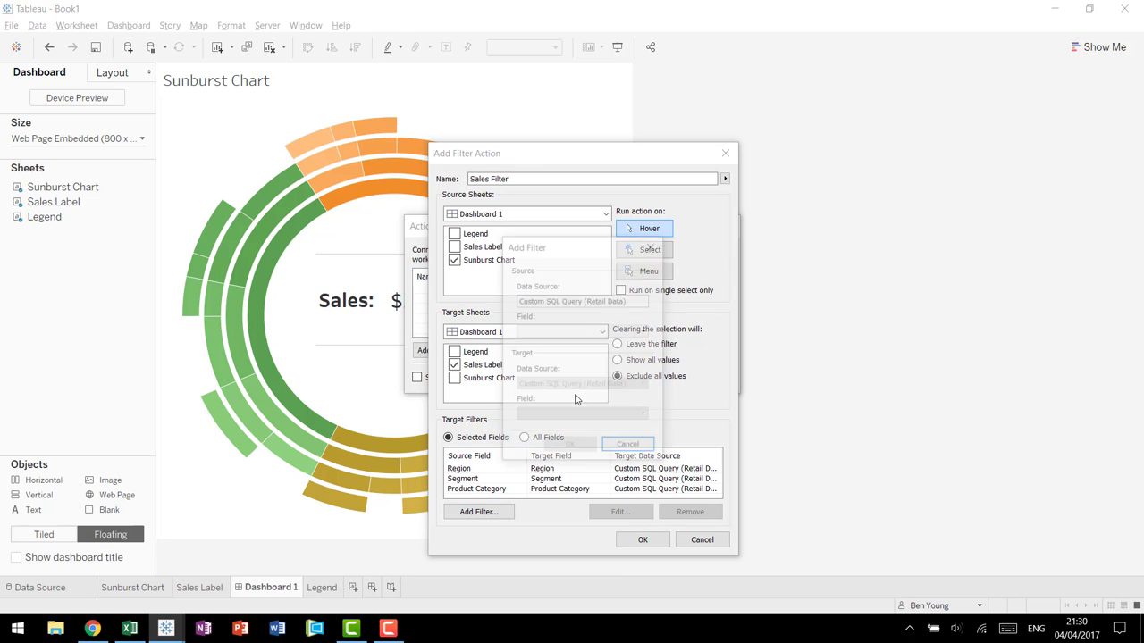
pyautogui.click(573, 332)
pyautogui.click(548, 361)
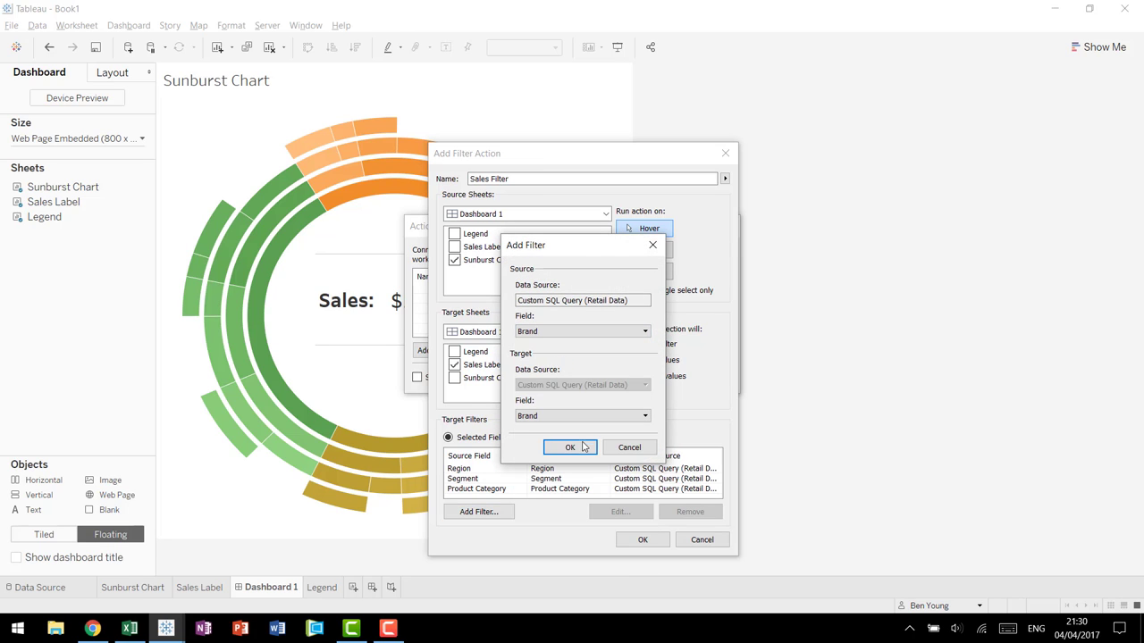
pyautogui.click(568, 447)
pyautogui.click(640, 540)
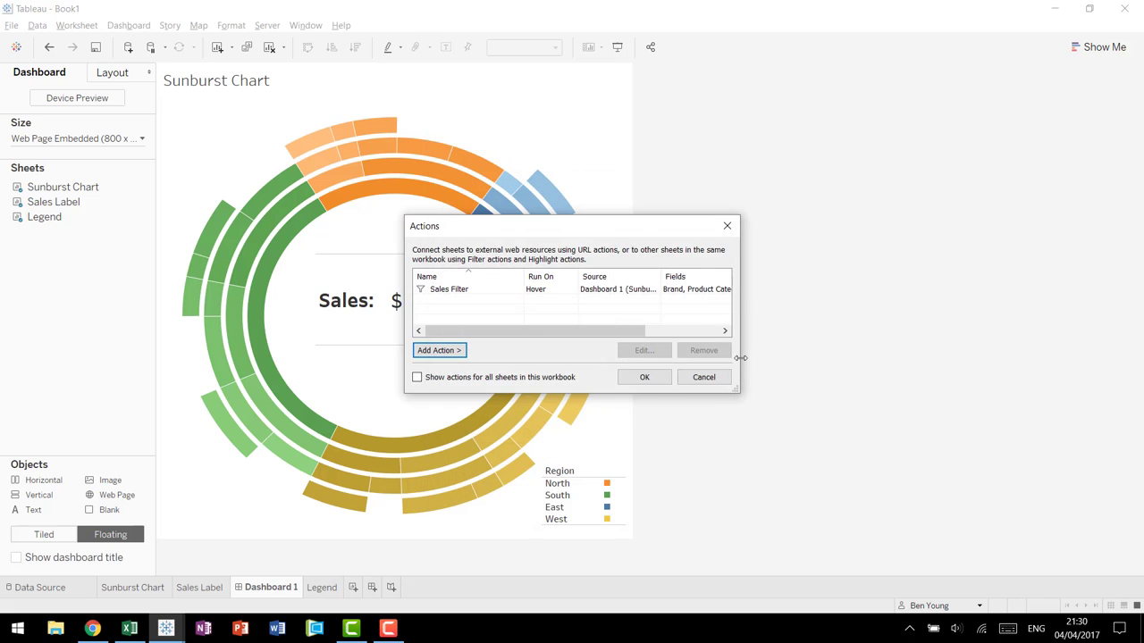
pyautogui.click(646, 376)
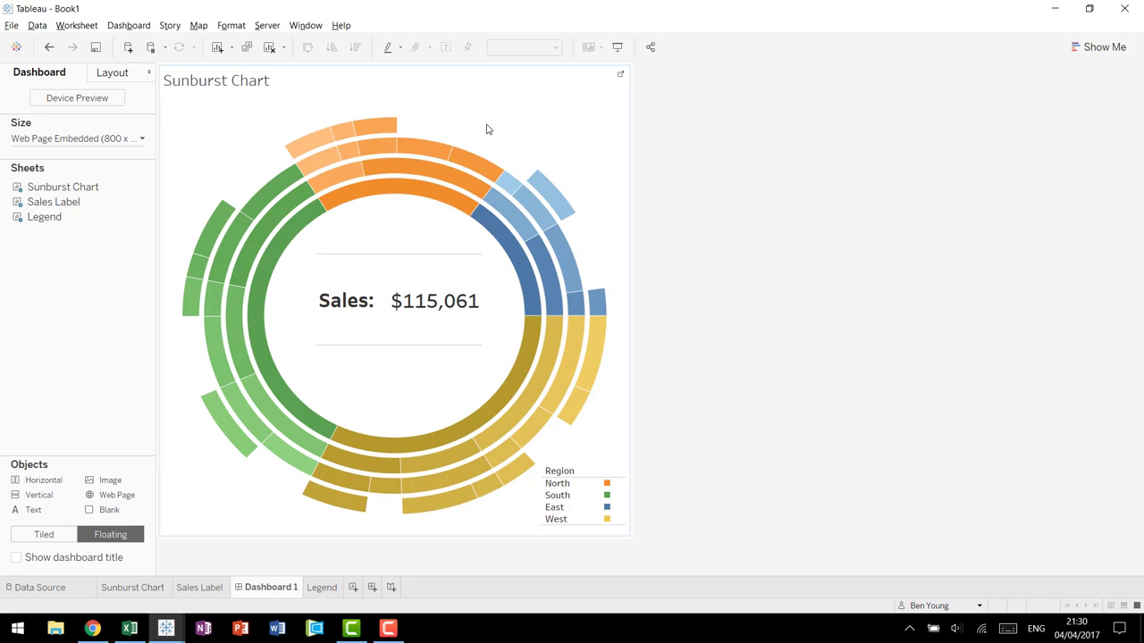
pyautogui.moveTo(435, 158)
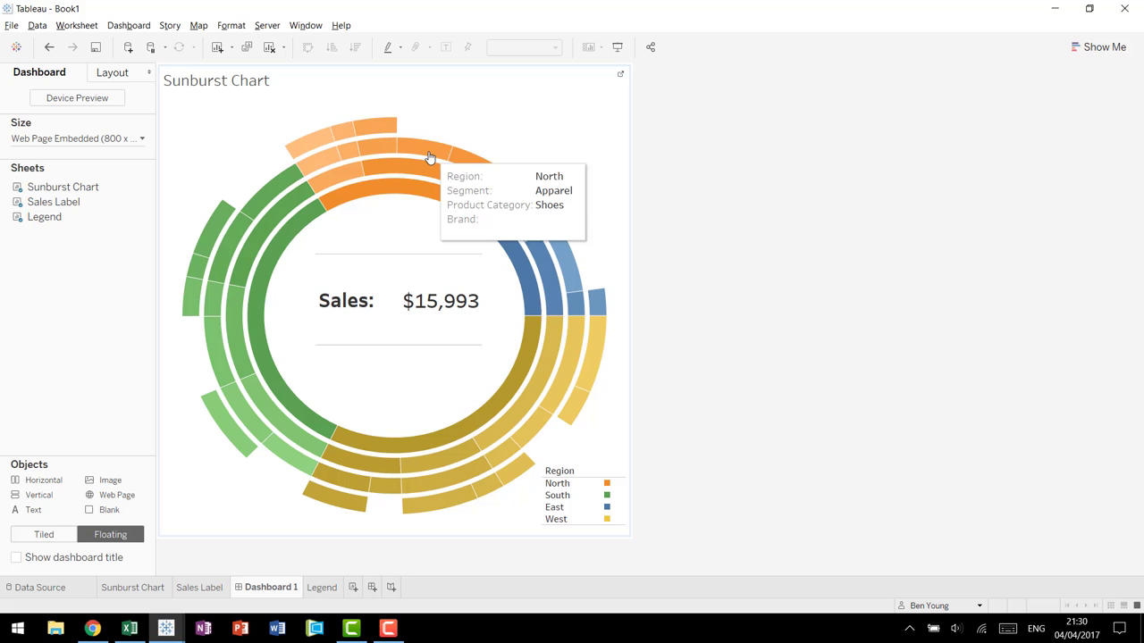
pyautogui.moveTo(380, 161)
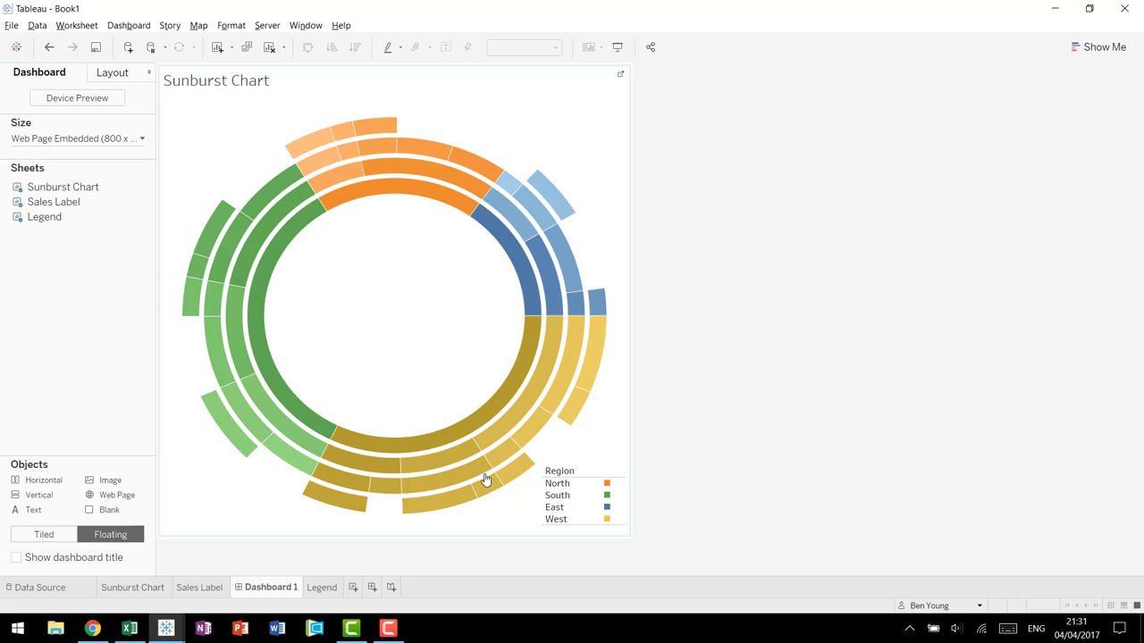
pyautogui.moveTo(463, 434)
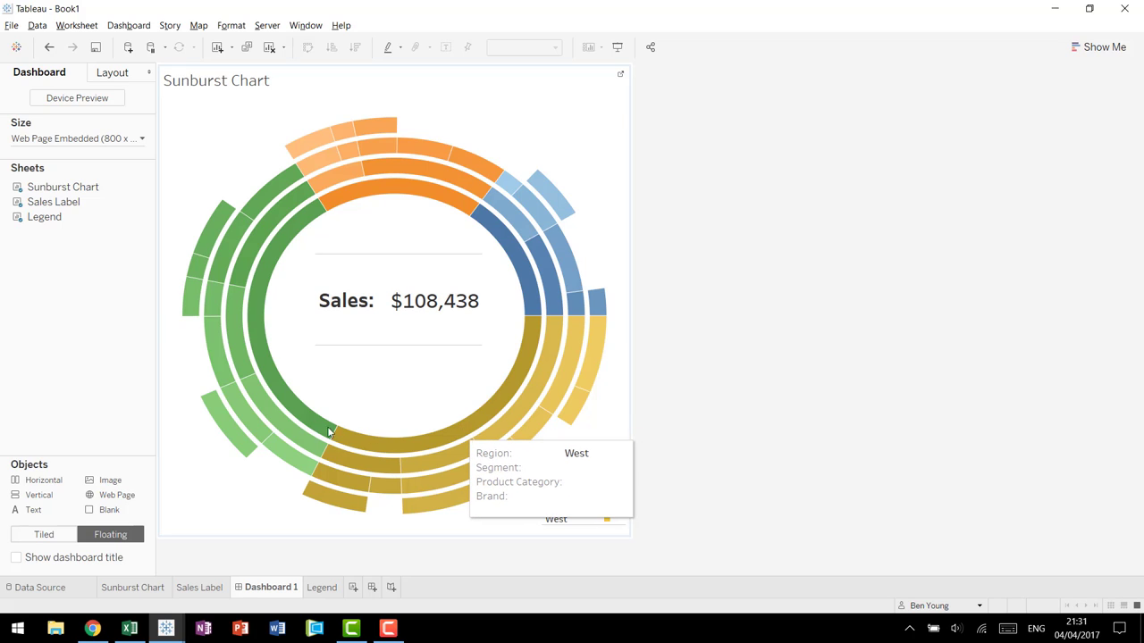
pyautogui.moveTo(226, 369)
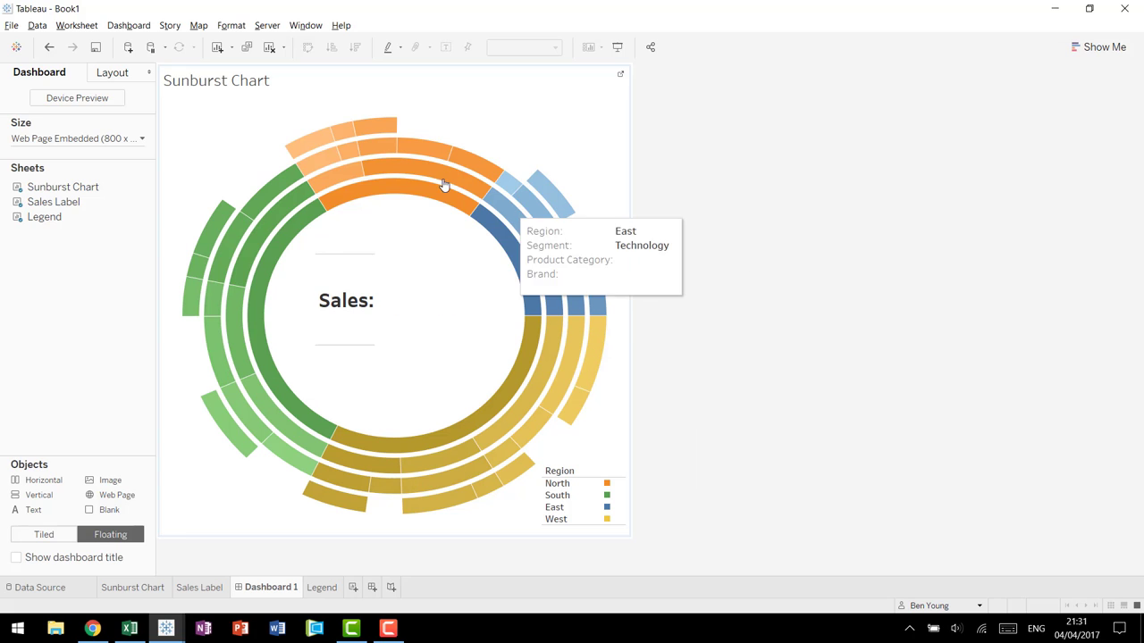
pyautogui.moveTo(337, 148)
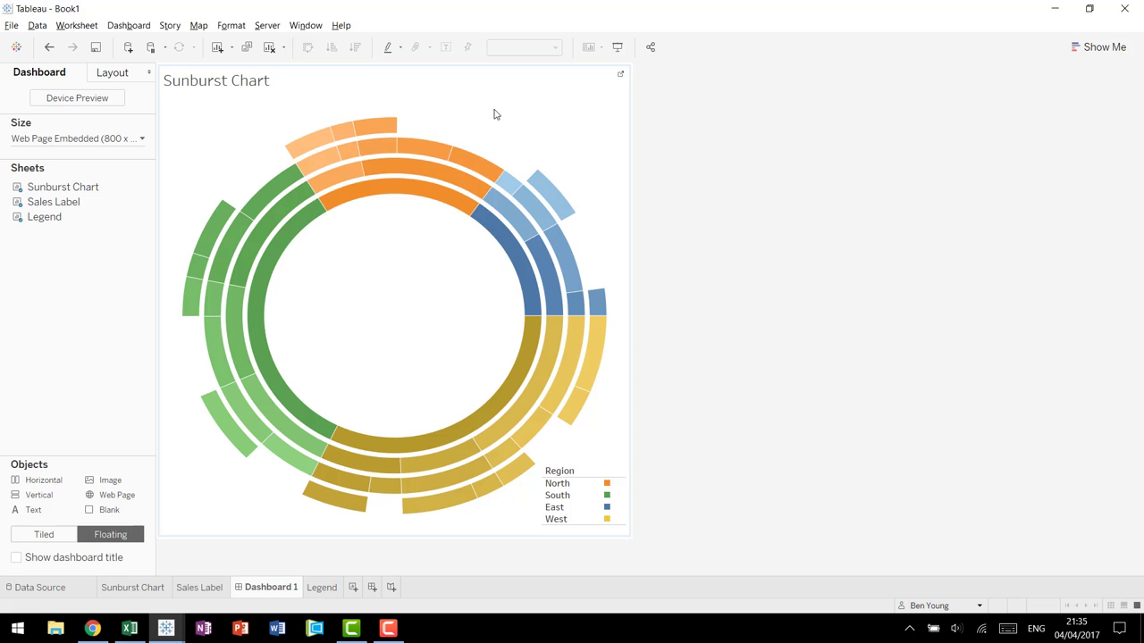
pyautogui.click(129, 25)
pyautogui.click(152, 159)
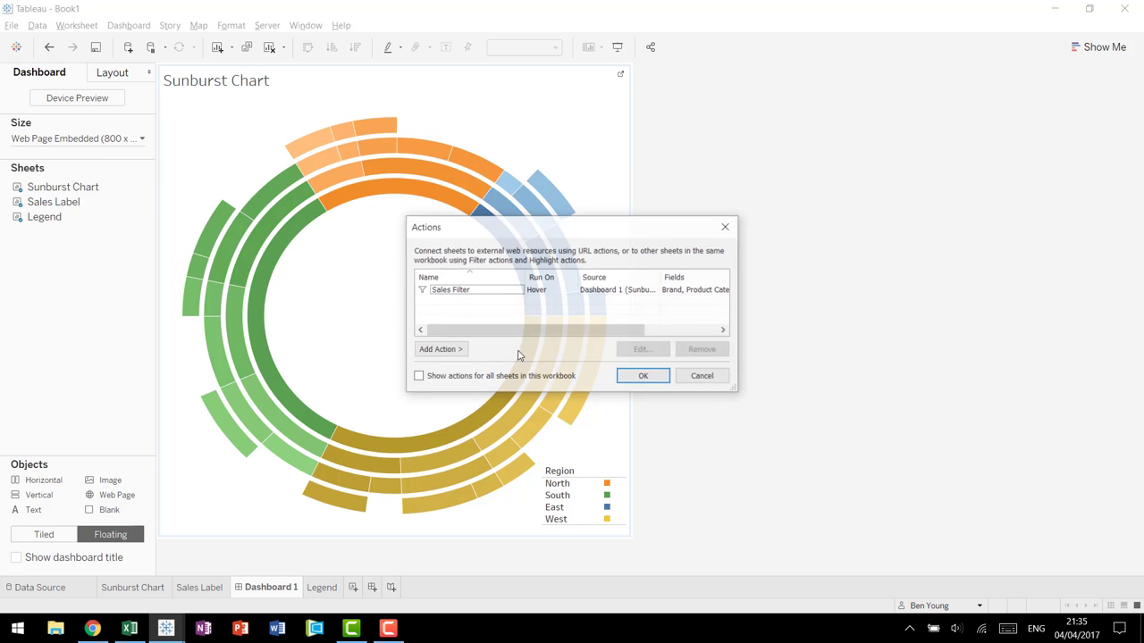
pyautogui.doubleClick(513, 290)
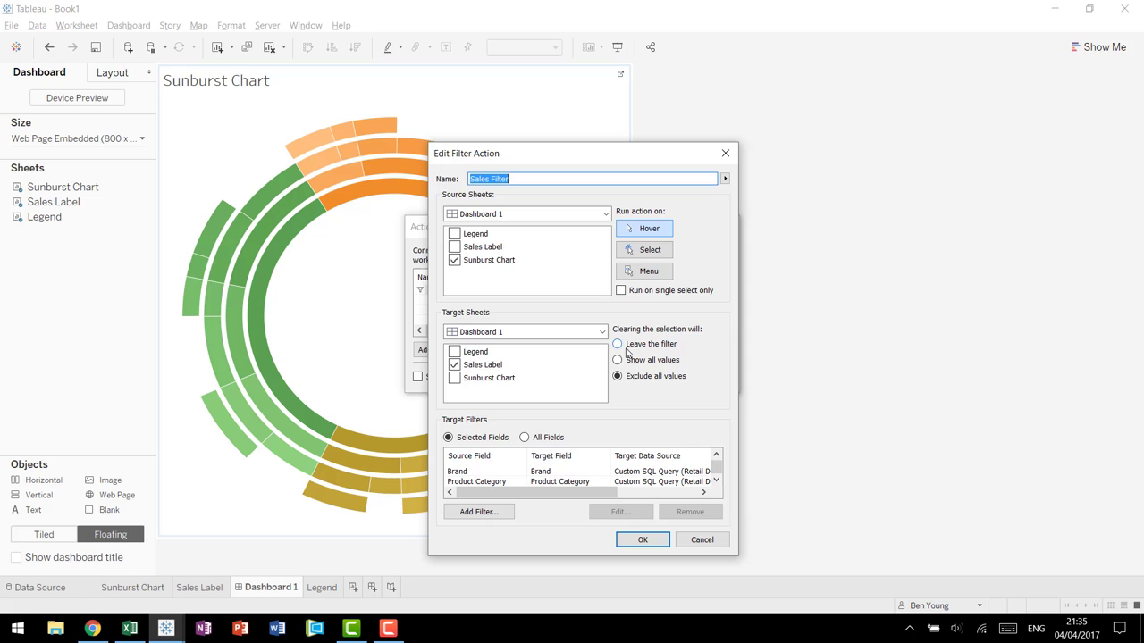
pyautogui.click(699, 539)
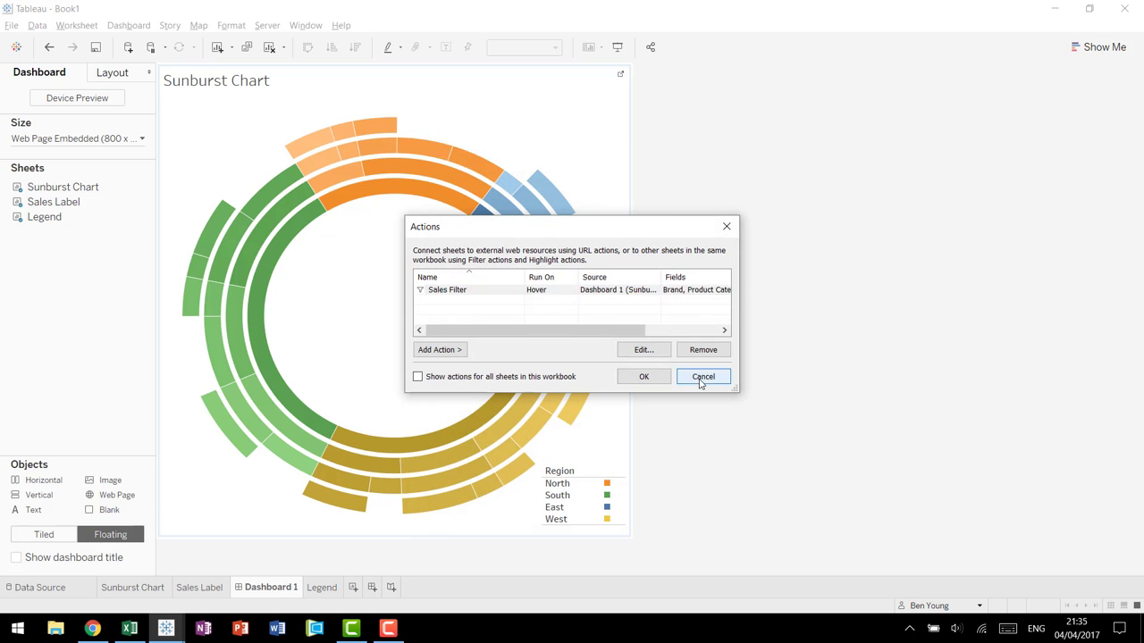
pyautogui.click(703, 377)
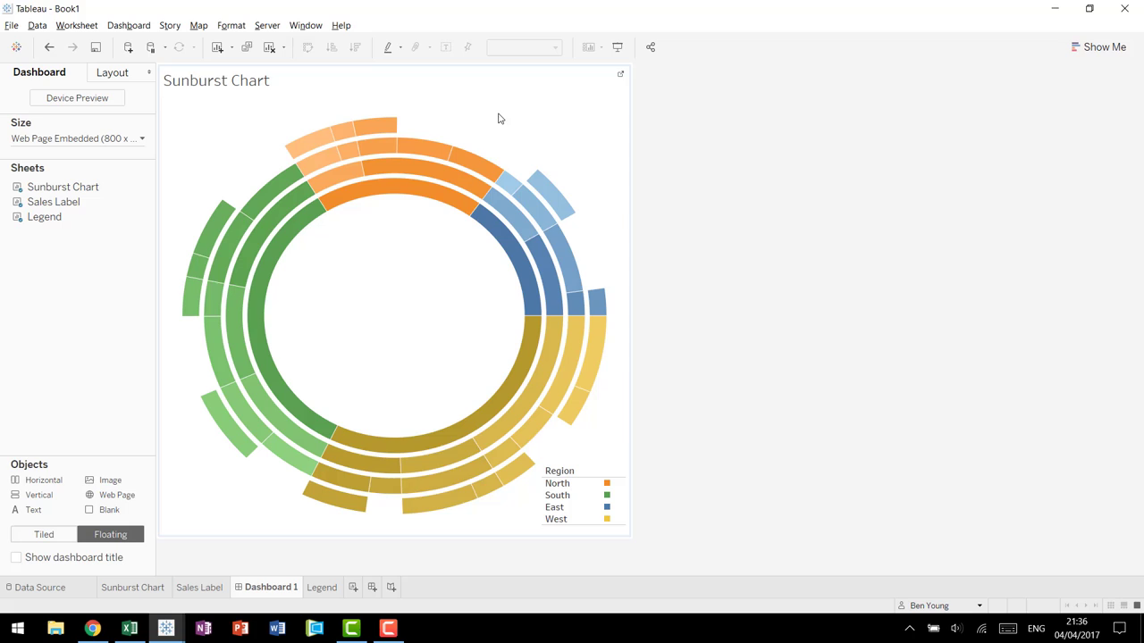
# - Rename the Dashboard 1 tab to 'Sunburst Dashboard'
pyautogui.doubleClick(282, 583)
pyautogui.write('Su')
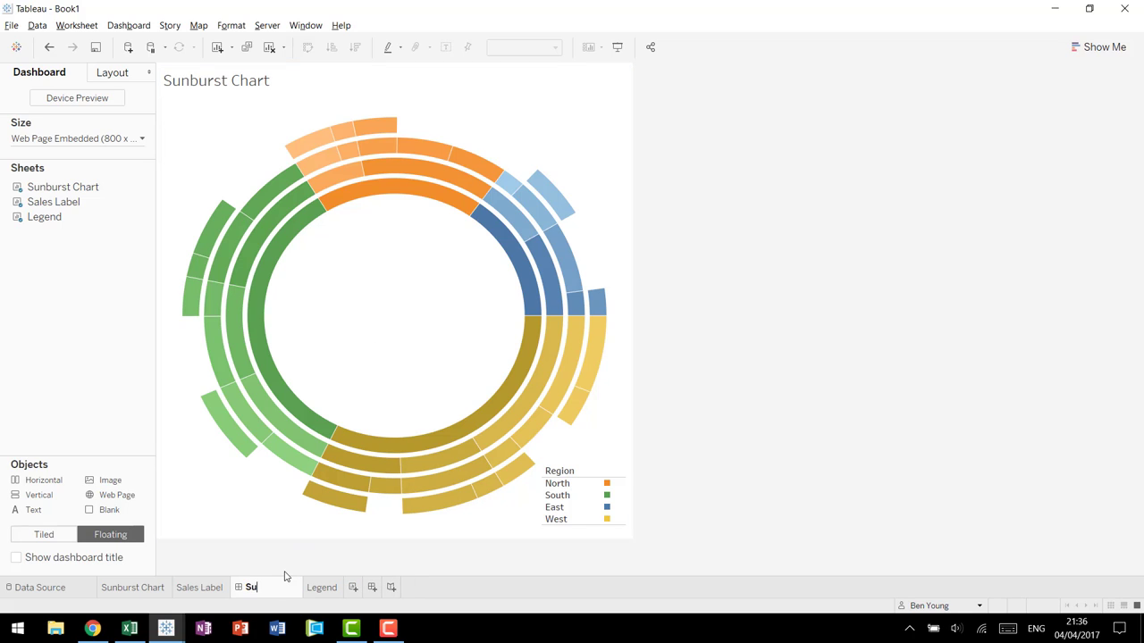
pyautogui.write('nburst Dashboard')
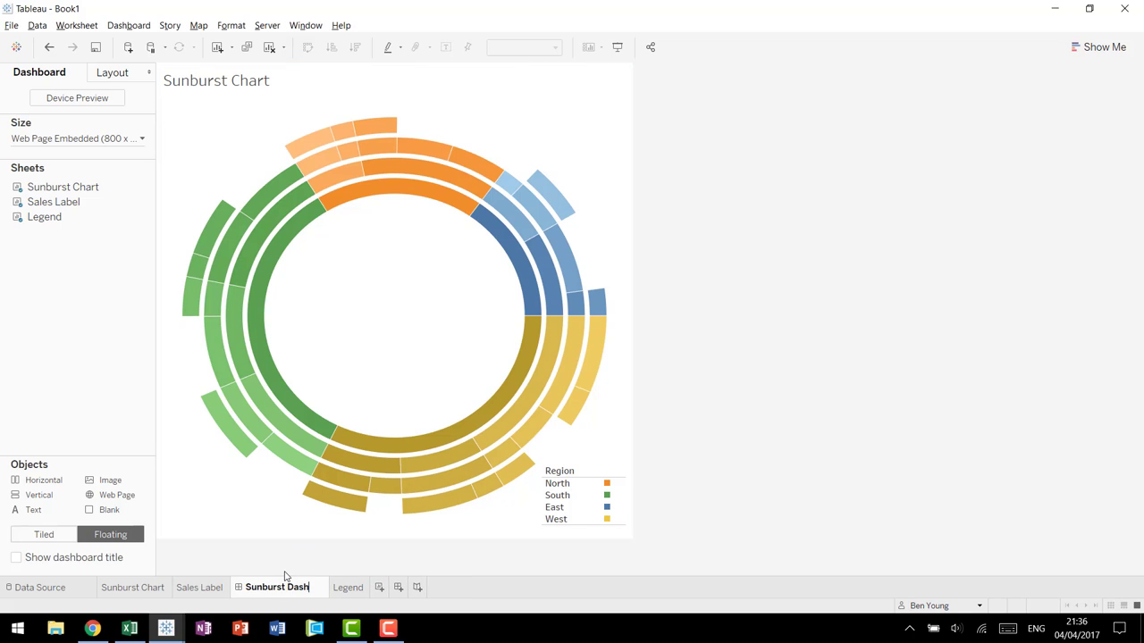
pyautogui.click(295, 214)
# - Change the chart title to 'Sunburst Sales Dashboard'
pyautogui.doubleClick(232, 79)
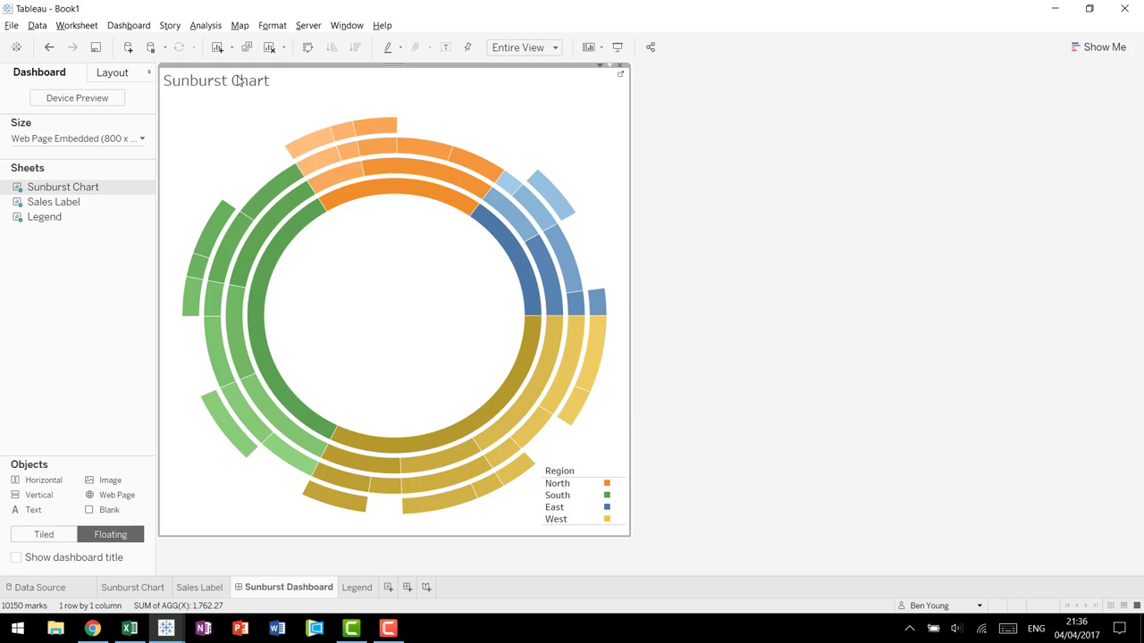
pyautogui.hotkey('ctrl', 'a')
pyautogui.write('Su')
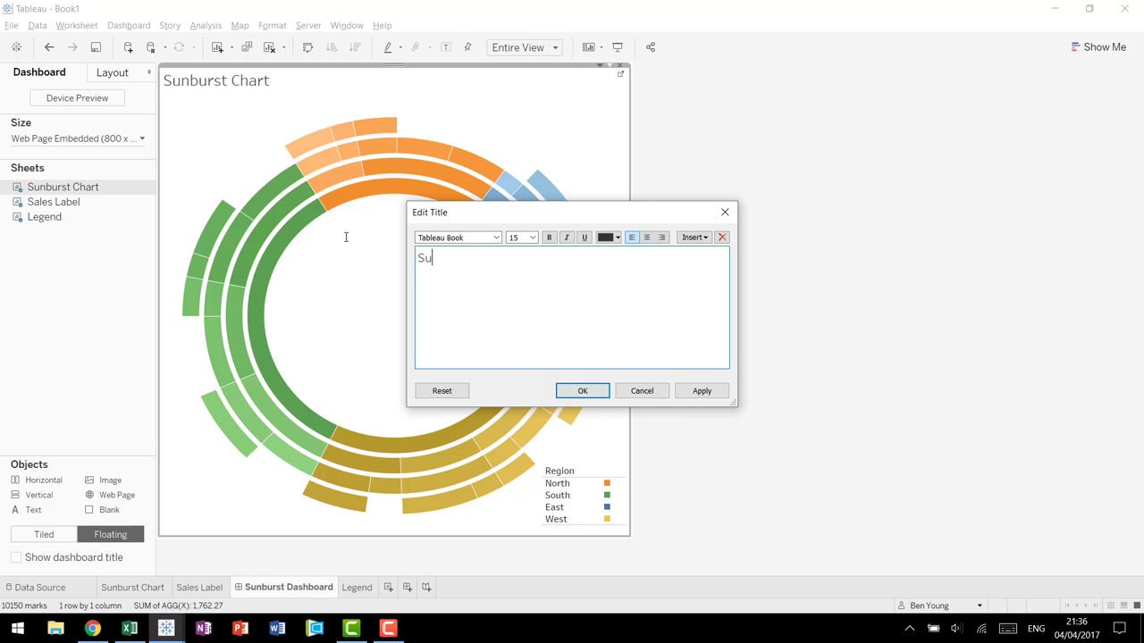
pyautogui.write('nburst Sales Dashboard')
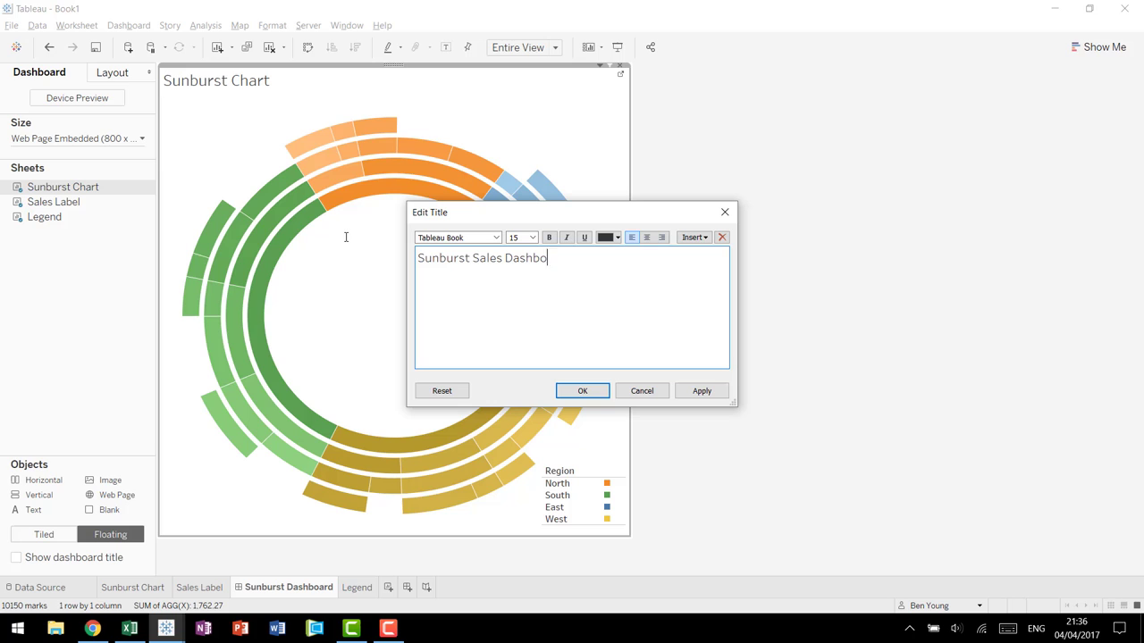
pyautogui.click(578, 391)
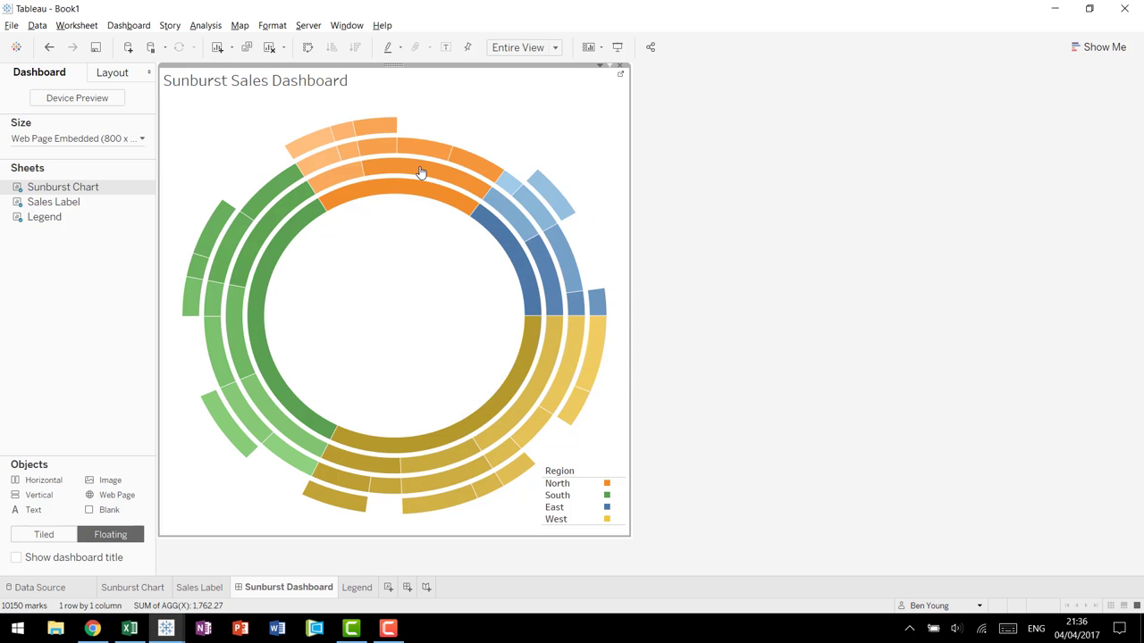
# - Switch the Sunburst Dashboard to Presentation Mode
pyautogui.click(617, 47)
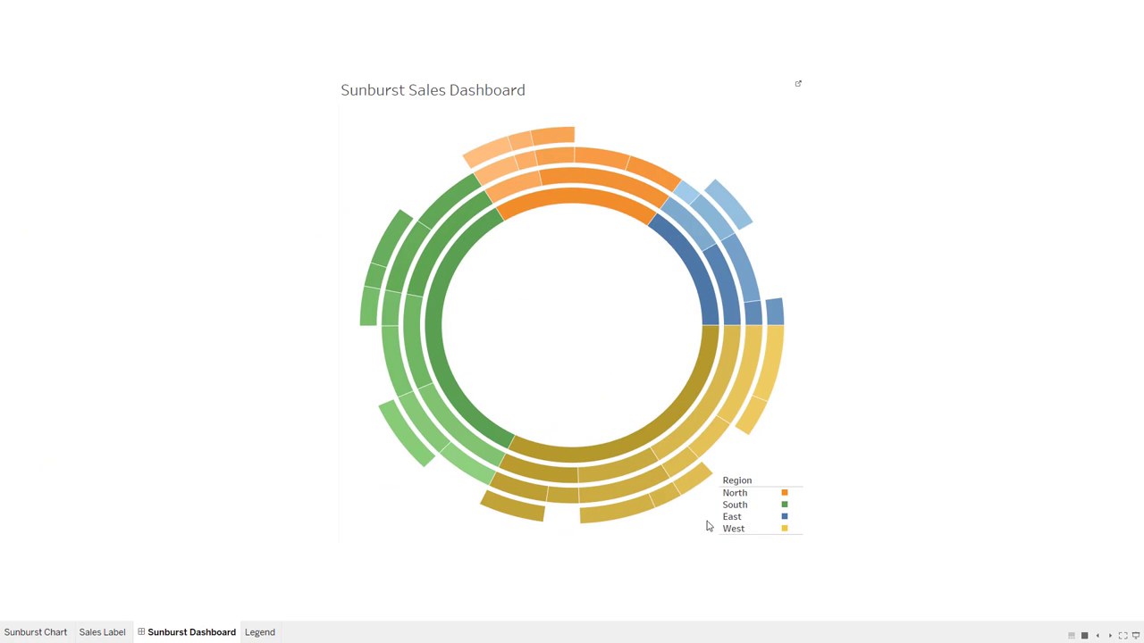